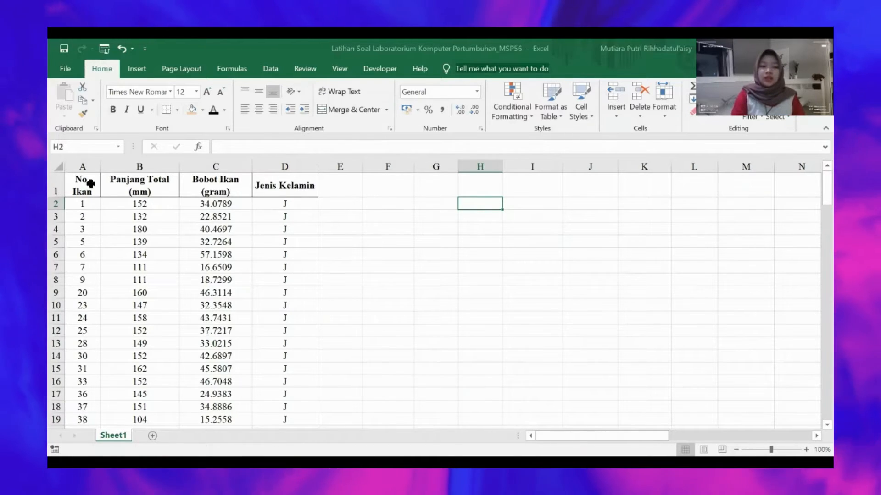
- Sort the fish data in A1:D141 by Panjang Total (mm), from smallest to largest
drag(91, 184, 282, 369)
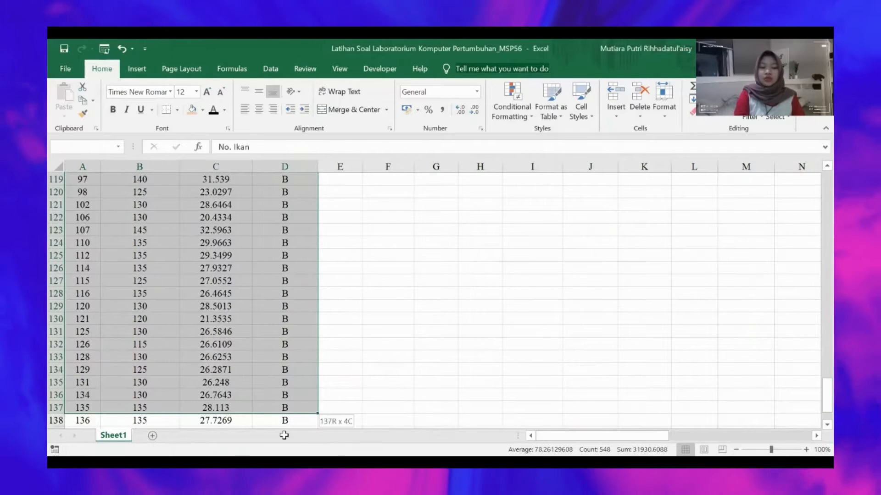
drag(284, 435, 285, 389)
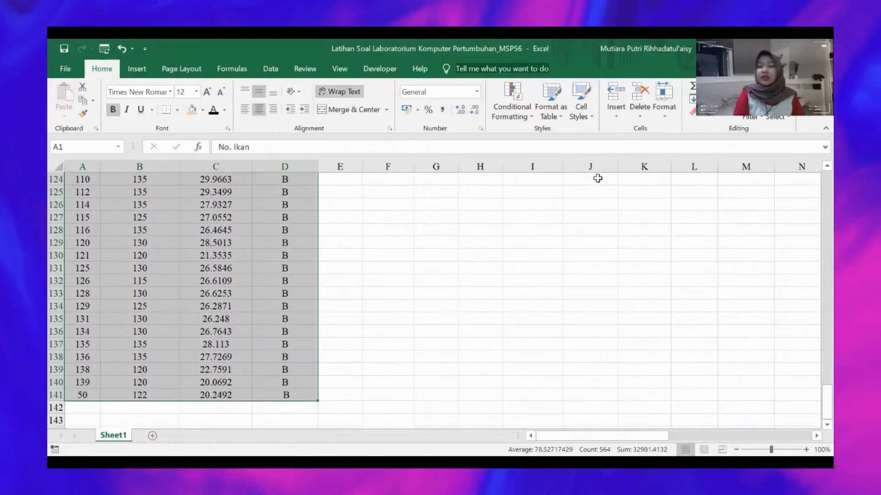
click(747, 116)
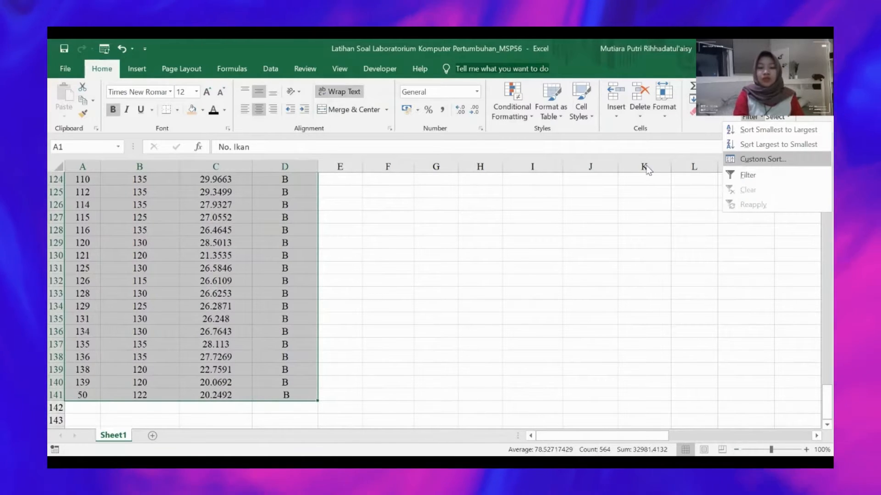
click(530, 248)
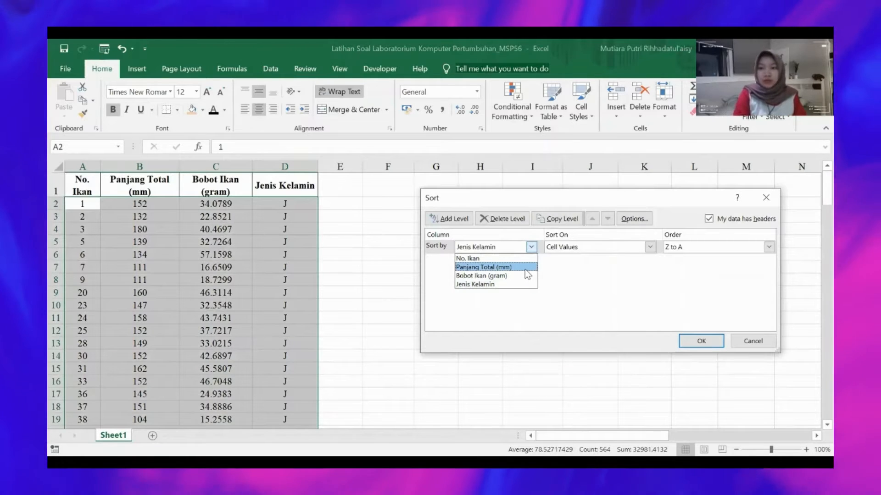
click(526, 268)
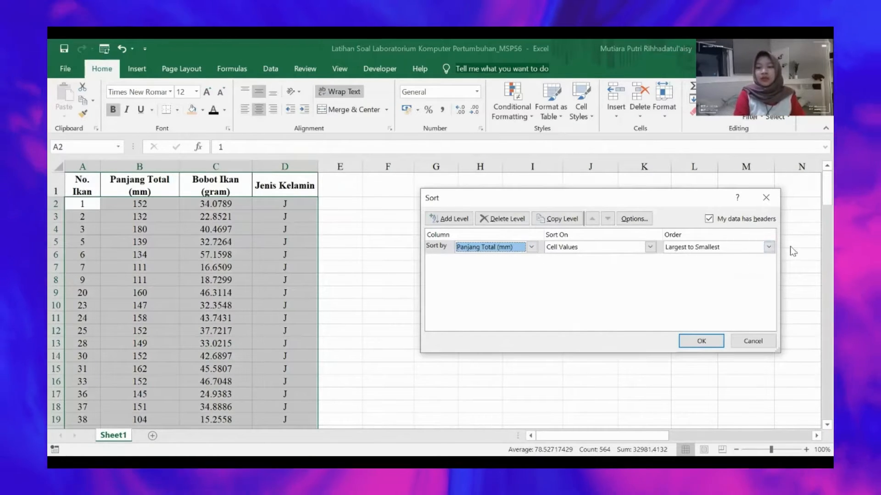
click(768, 247)
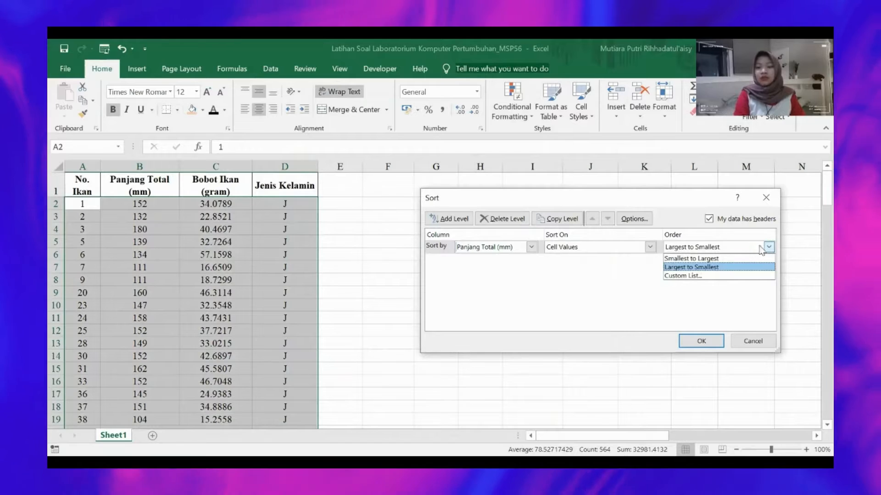
click(707, 260)
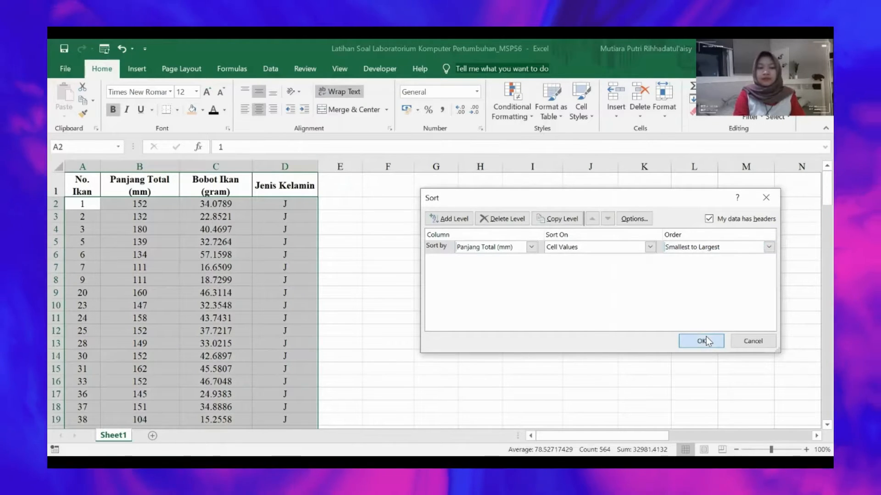
click(706, 338)
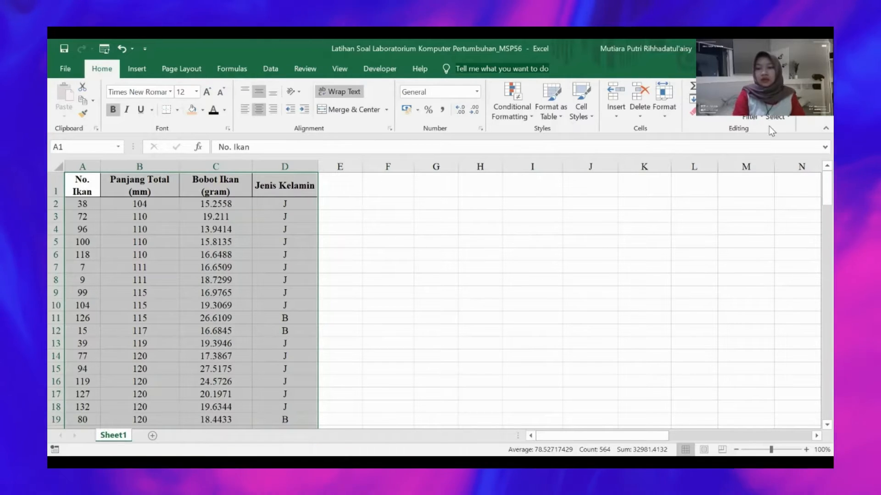
- Sort the selected fish data by Jenis Kelamin in Z to A order
click(751, 115)
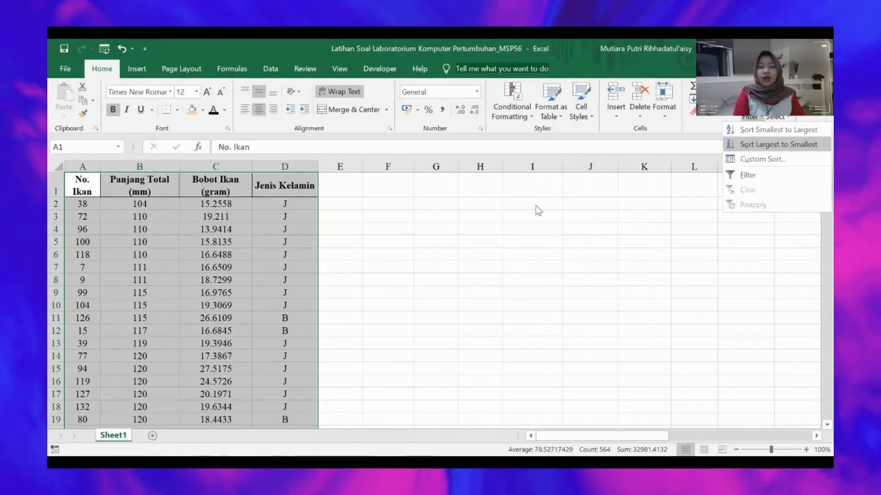
click(531, 246)
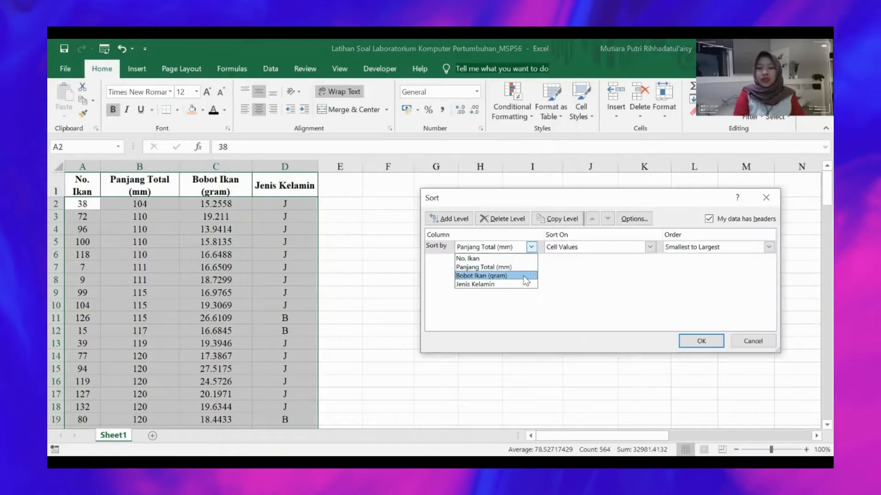
click(514, 285)
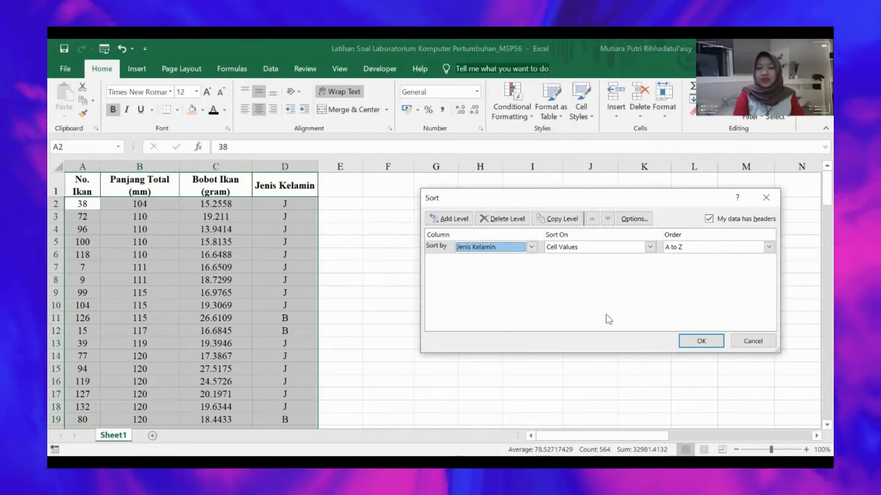
click(697, 248)
click(699, 266)
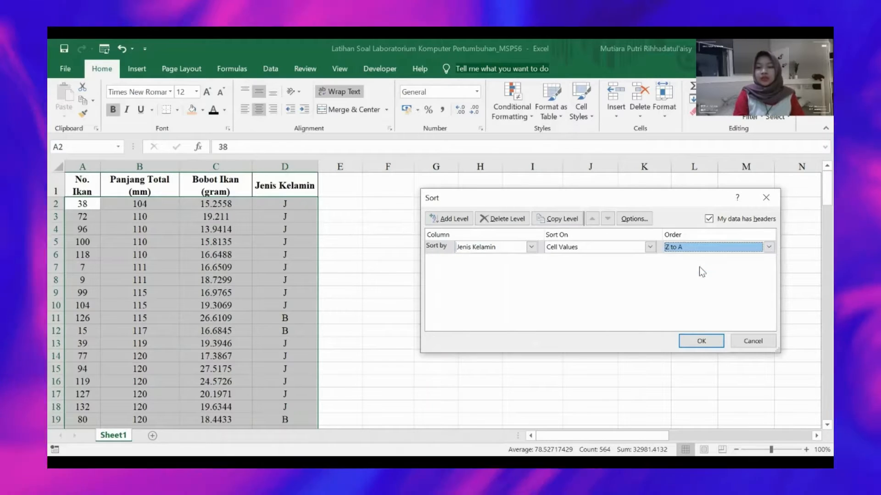
click(702, 340)
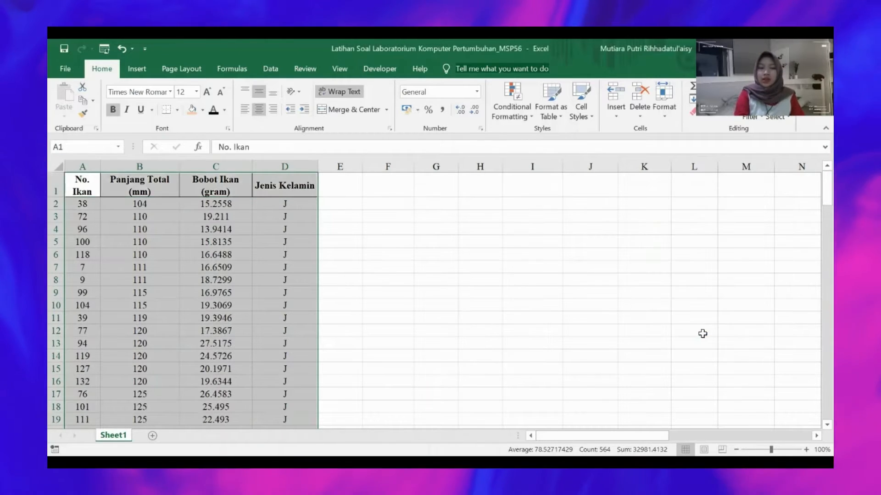
click(424, 286)
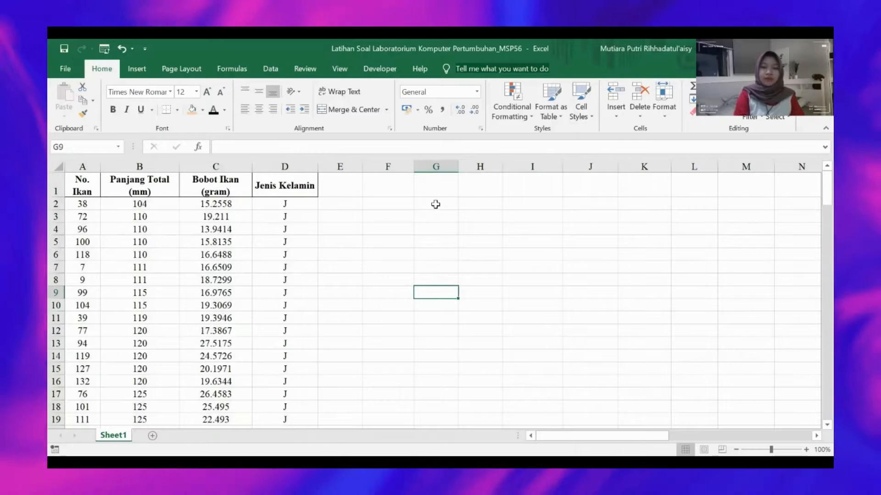
click(441, 203)
click(467, 205)
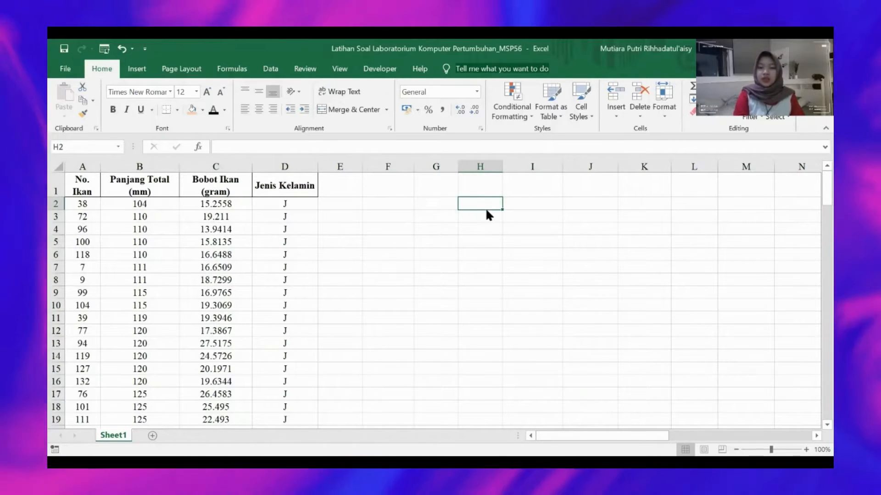
right_click(465, 206)
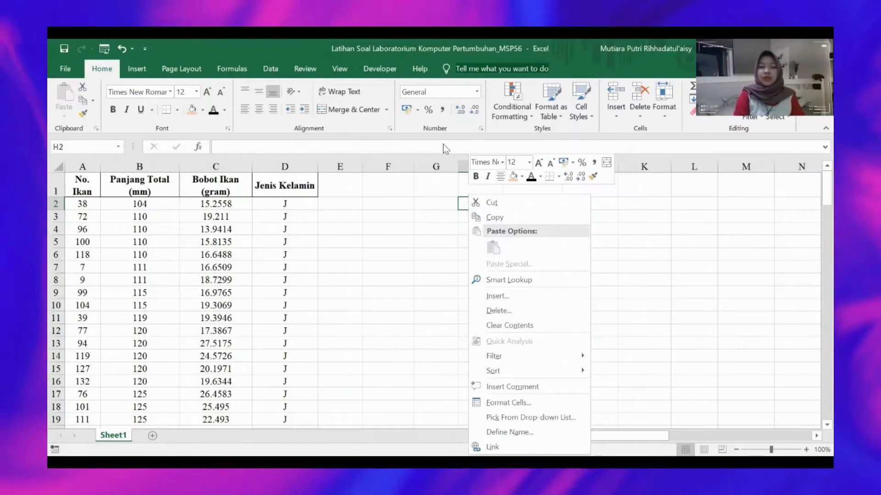
key(Escape)
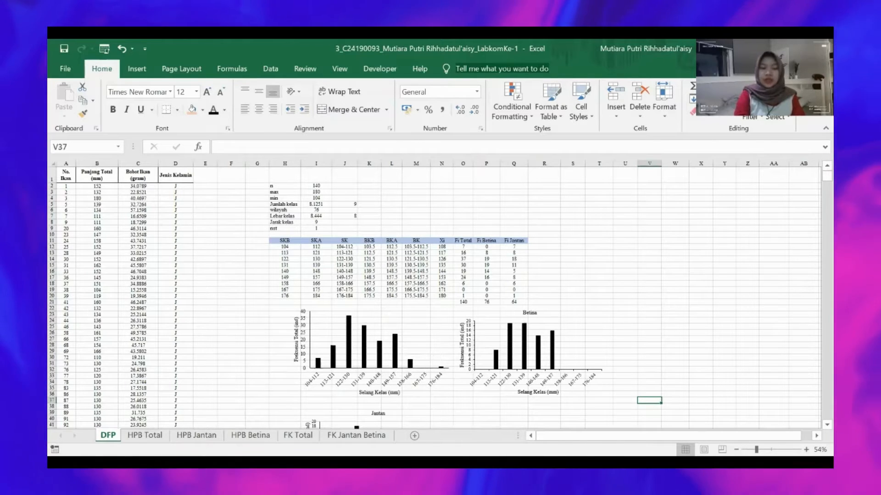
- Look through the HPB Total, HPB Jantan, HPB Betina, FK Total and FK Jantan Betina sheets, and return to the DFP sheet
key(ctrl+Page_Down)
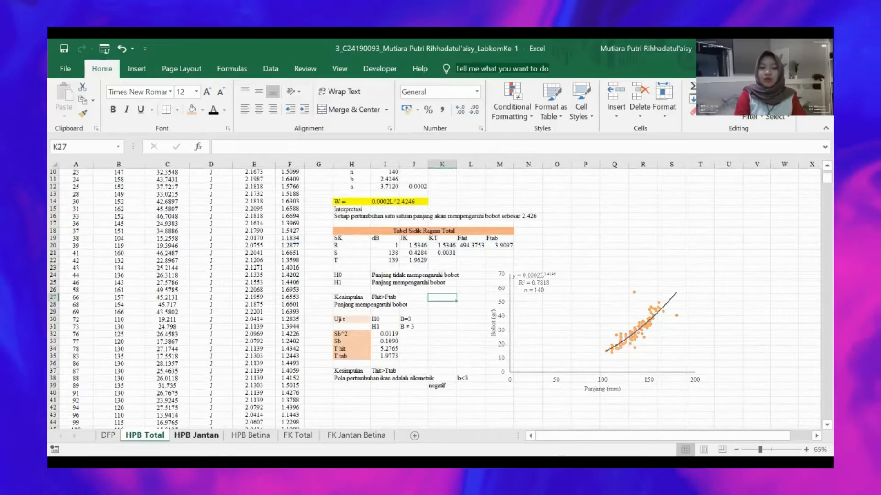
key(ctrl+Page_Down)
key(ctrl+Page_Down)
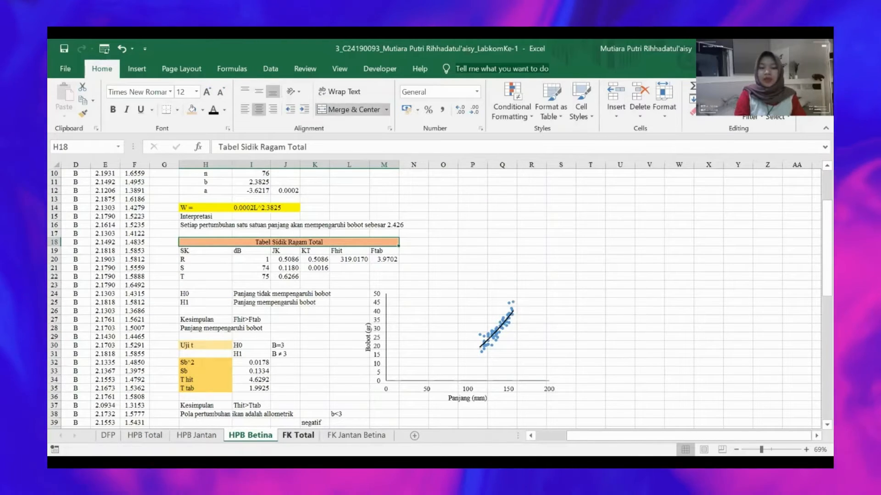
key(ctrl+Page_Down)
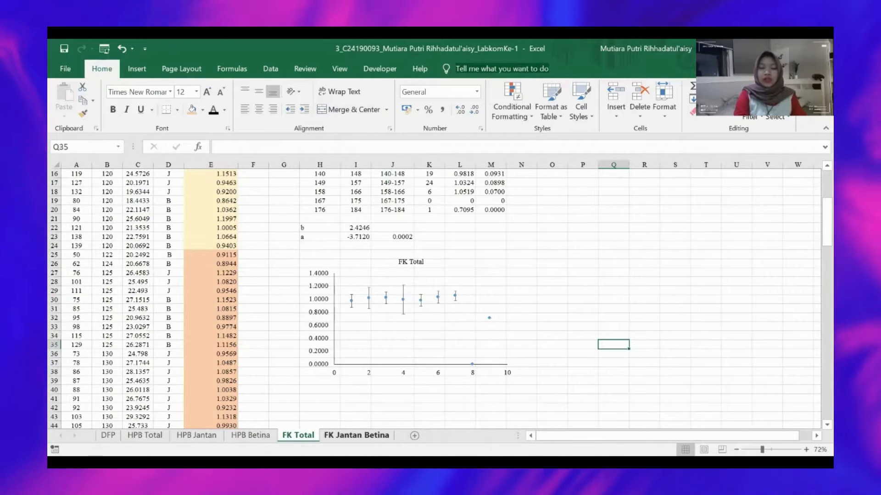
key(ctrl+Page_Down)
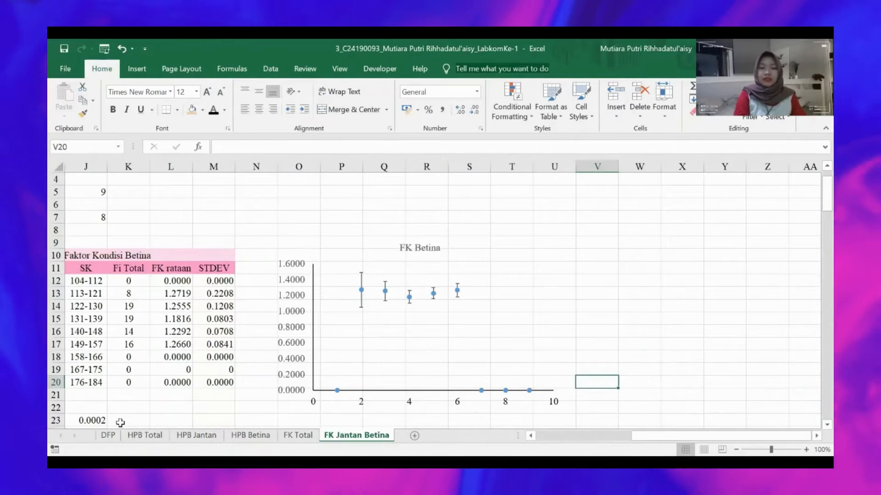
click(108, 436)
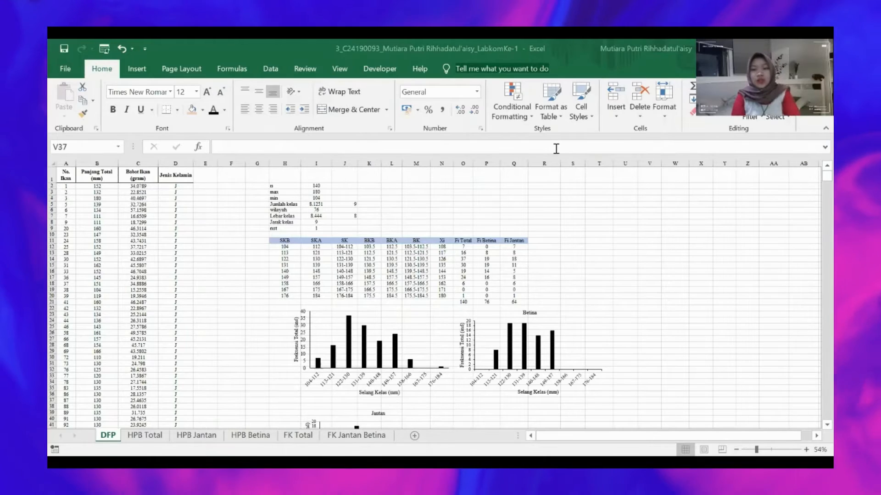
- Examine the n label in H2 and the list of male and female fish records on the DFP sheet
click(279, 186)
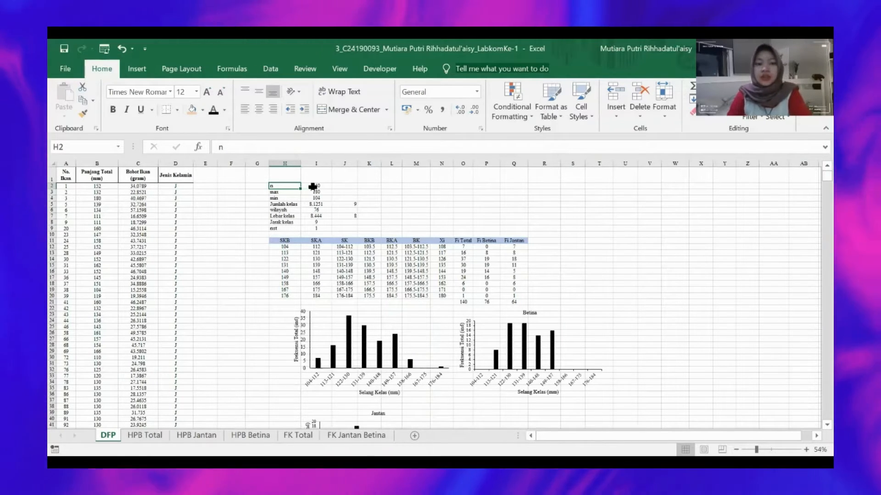
scroll(115, 238, down, 7)
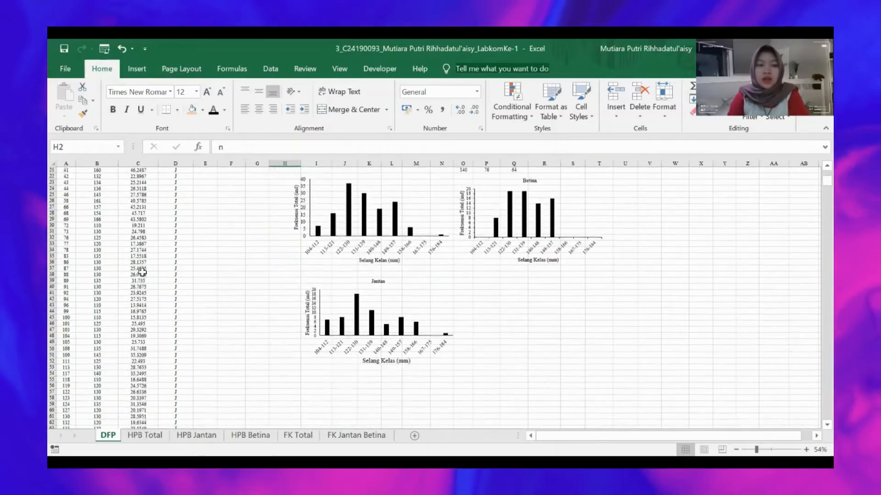
scroll(142, 257, up, 7)
scroll(169, 229, down, 20)
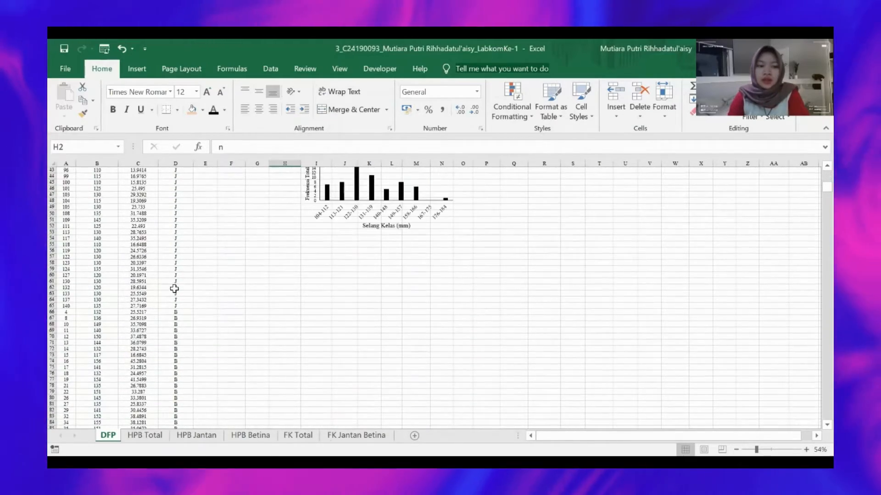
scroll(286, 227, up, 20)
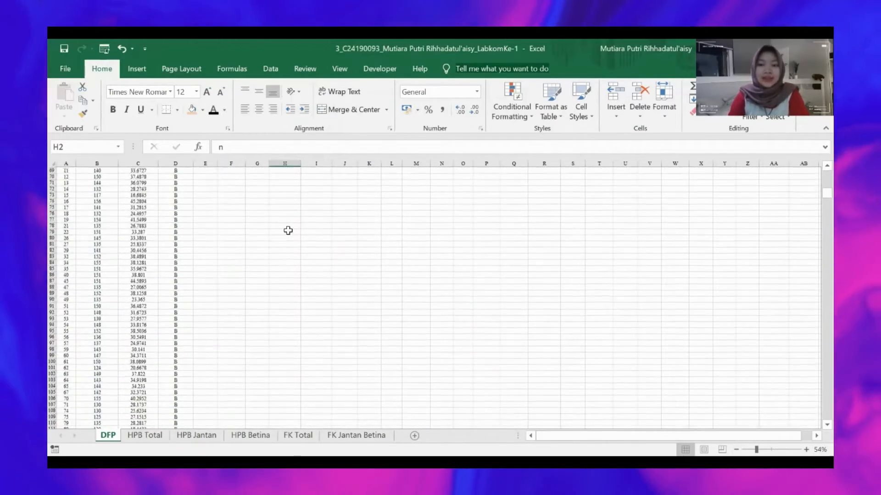
scroll(313, 229, up, 5)
- Inspect the COUNT formula for n in I2 and the No. Ikan range it references
click(316, 186)
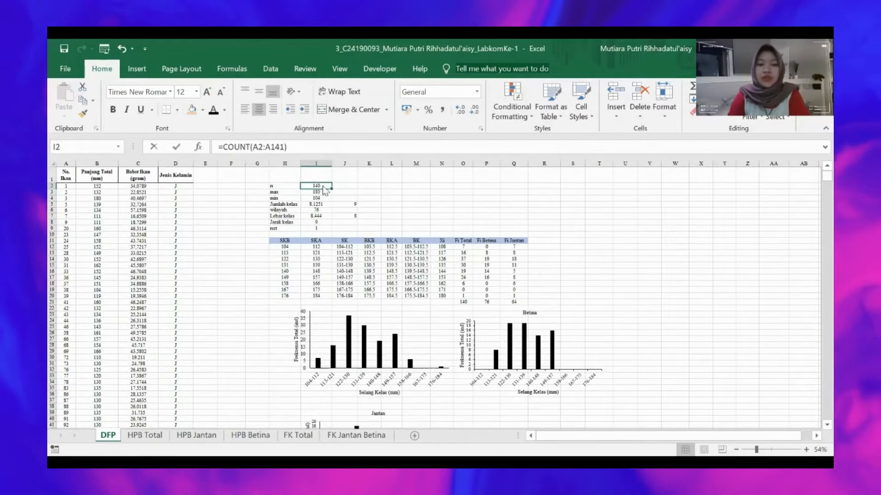
double_click(316, 187)
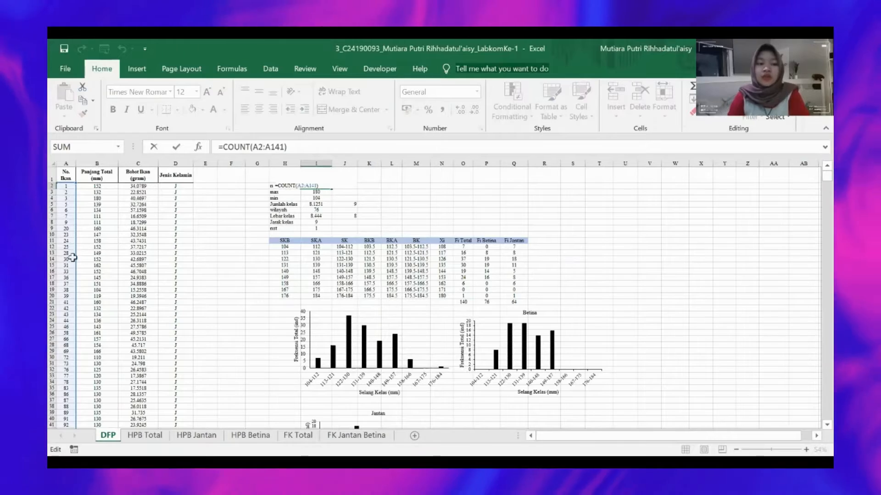
scroll(75, 247, down, 8)
scroll(83, 247, up, 8)
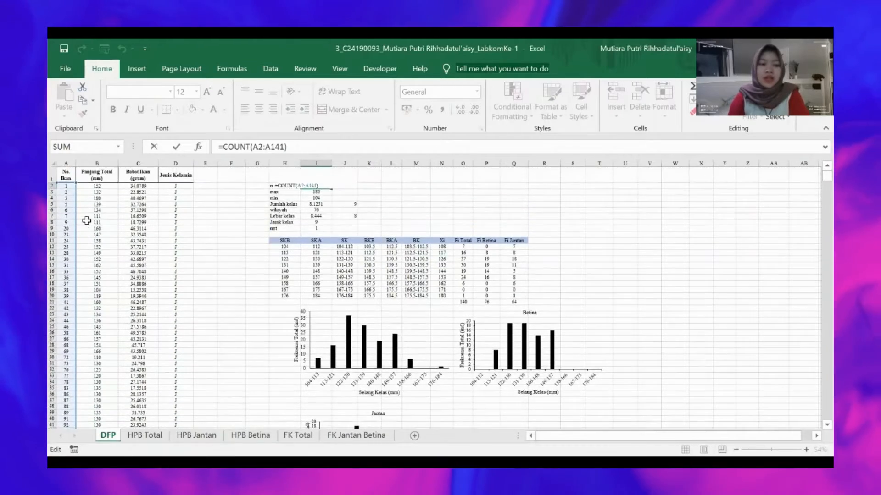
scroll(82, 256, down, 14)
scroll(83, 271, down, 16)
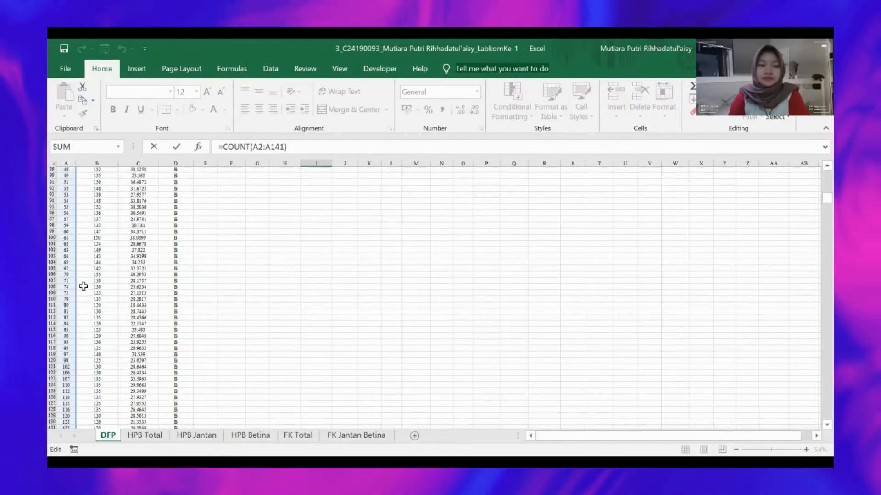
scroll(89, 279, up, 20)
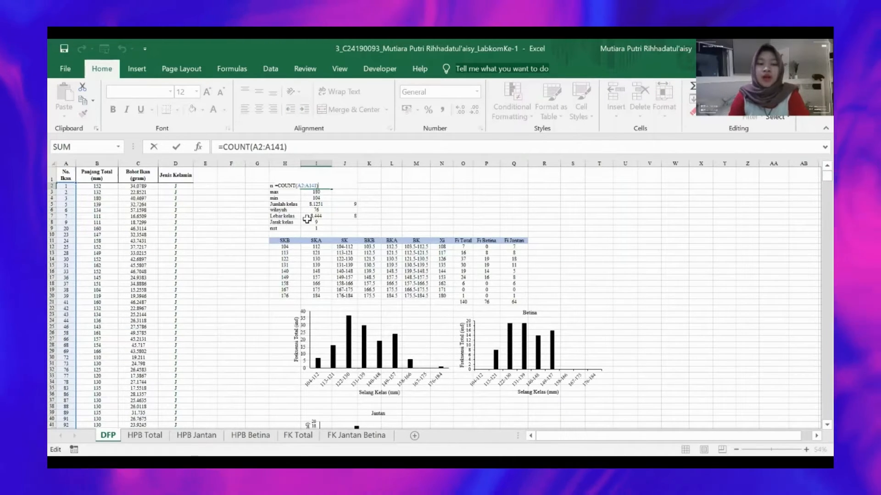
- Inspect the MAX formula in I3 and review the Panjang Total values it covers
click(325, 190)
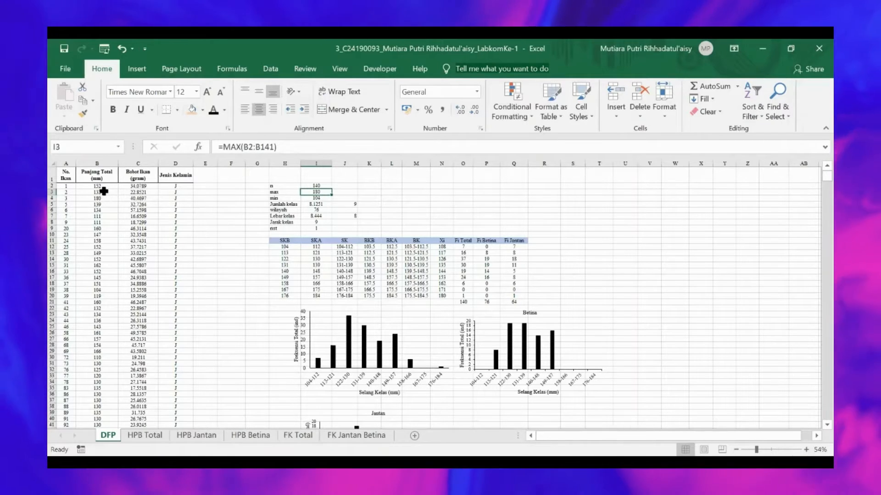
scroll(103, 192, down, 20)
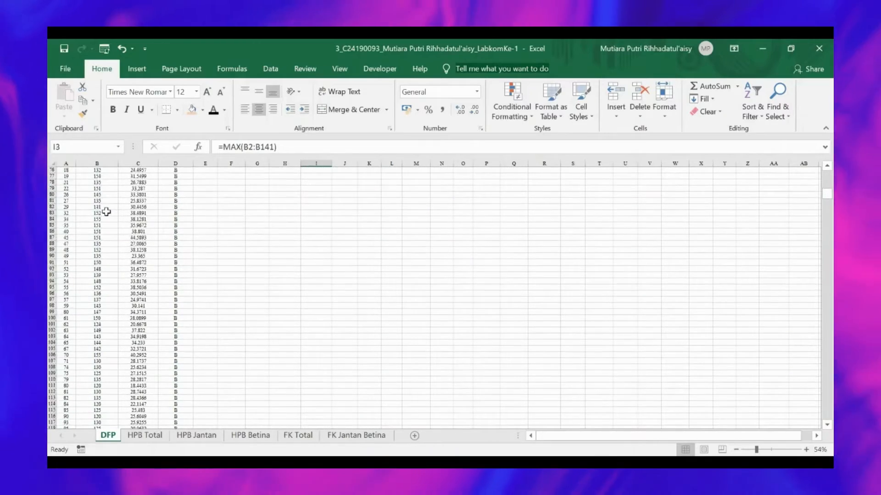
scroll(106, 212, down, 17)
scroll(106, 212, up, 15)
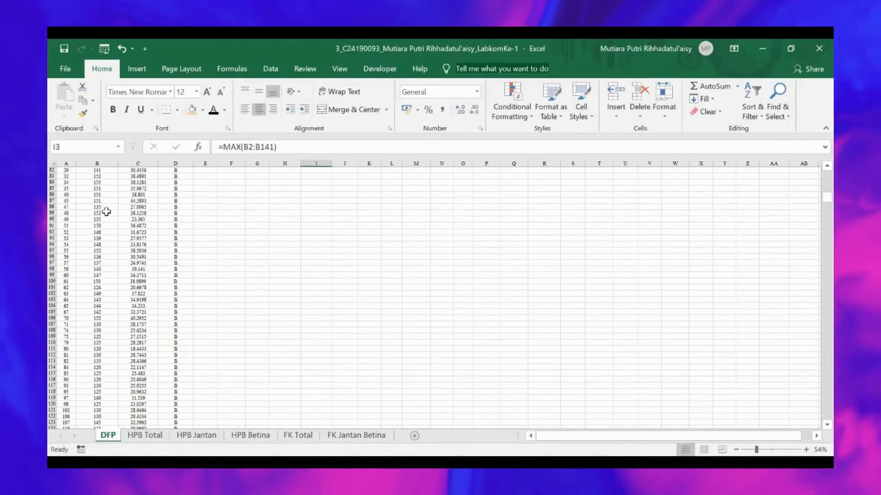
scroll(107, 211, up, 20)
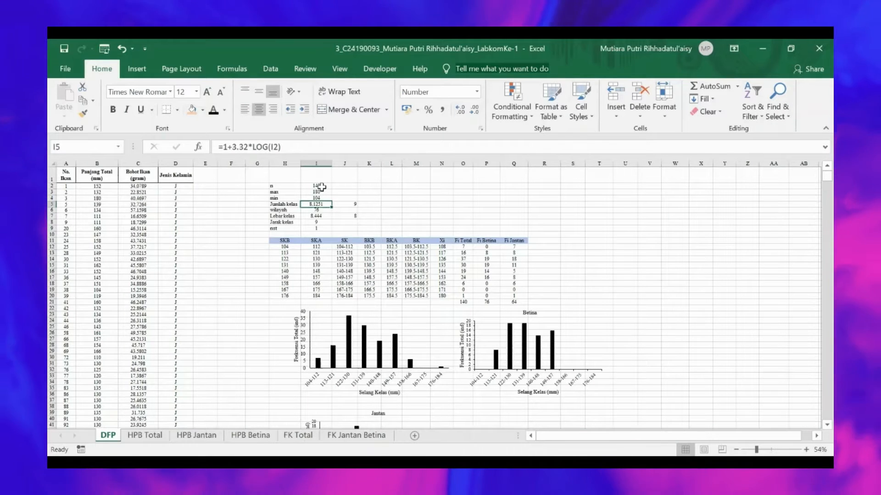
- Inspect the Jumlah kelas values in I5 and J5 and the wilayah cell I6 beneath them
click(321, 187)
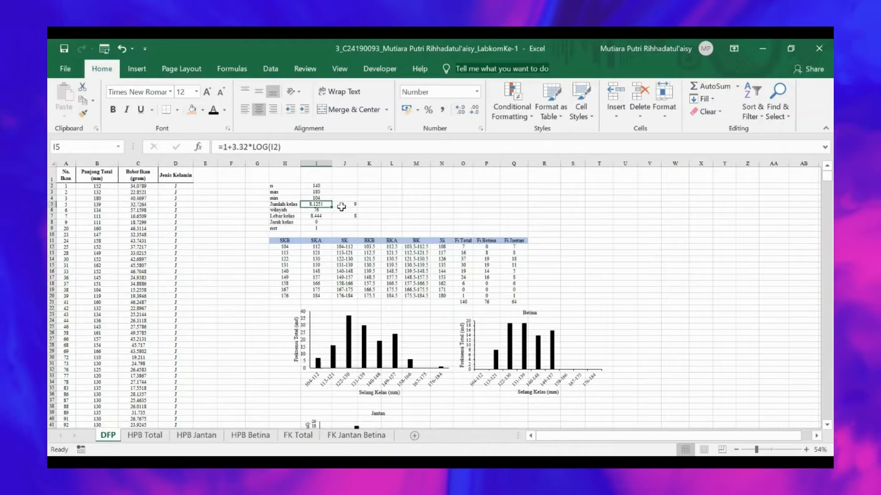
click(342, 207)
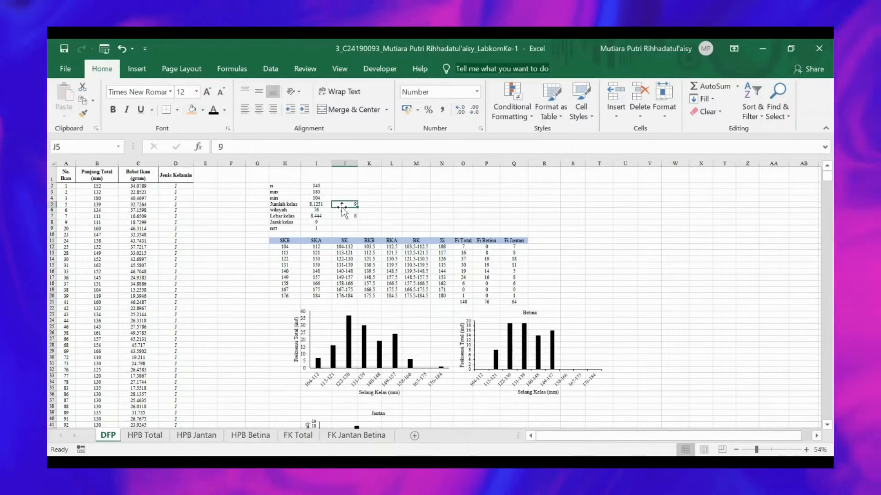
click(317, 210)
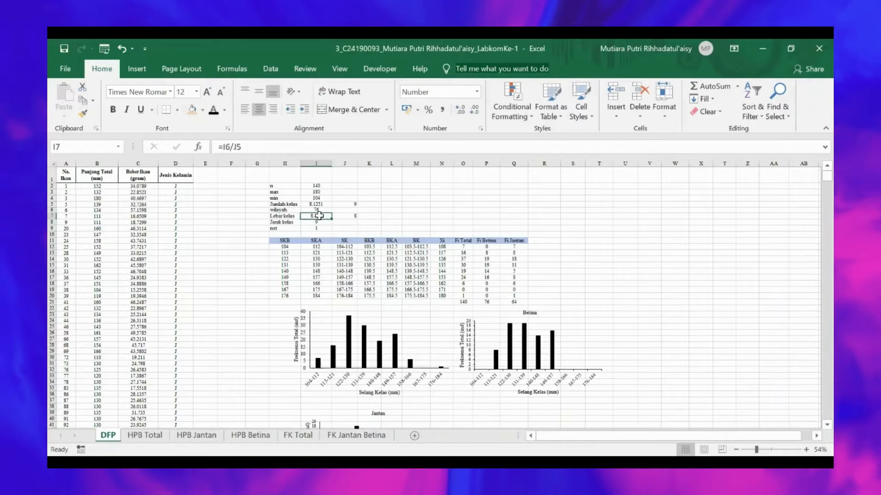
- Inspect the Lebar kelas formula in I7 and the Jarak kelas formula in I8 with the cells they reference
double_click(319, 216)
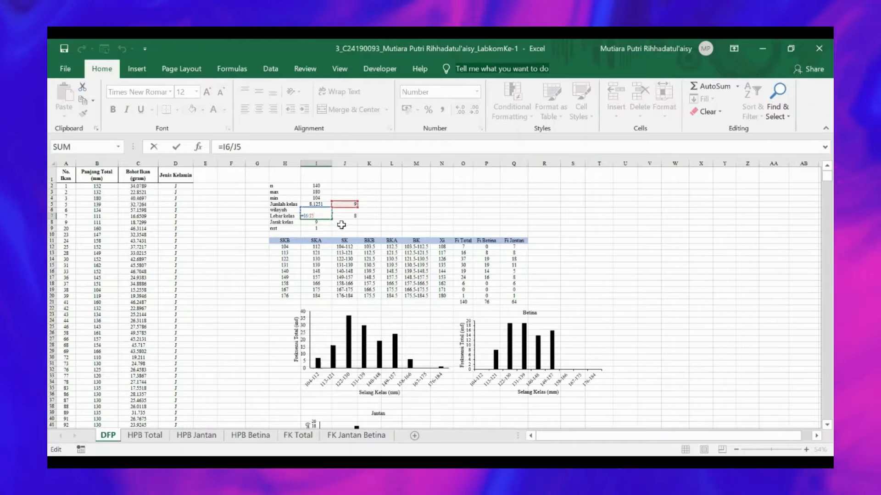
click(343, 223)
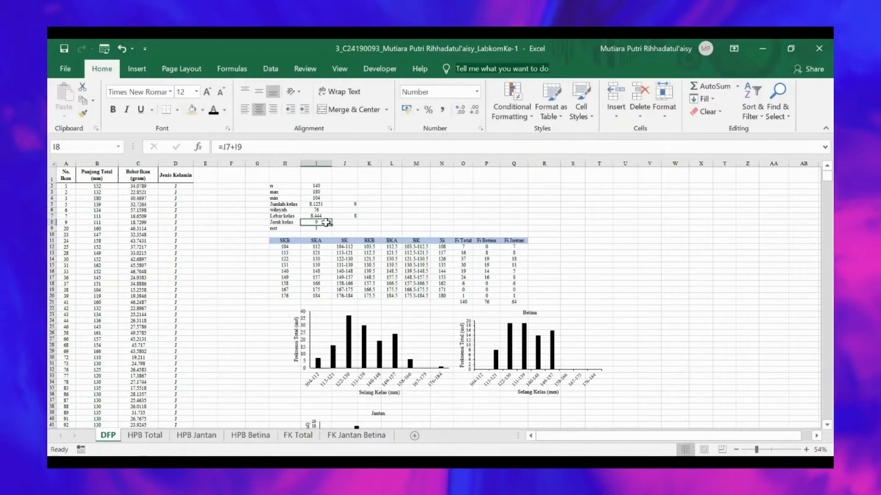
double_click(325, 222)
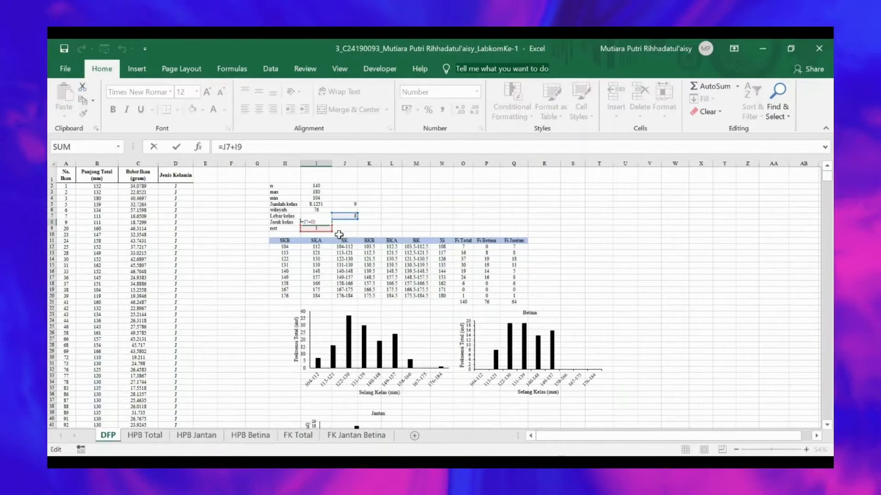
click(345, 230)
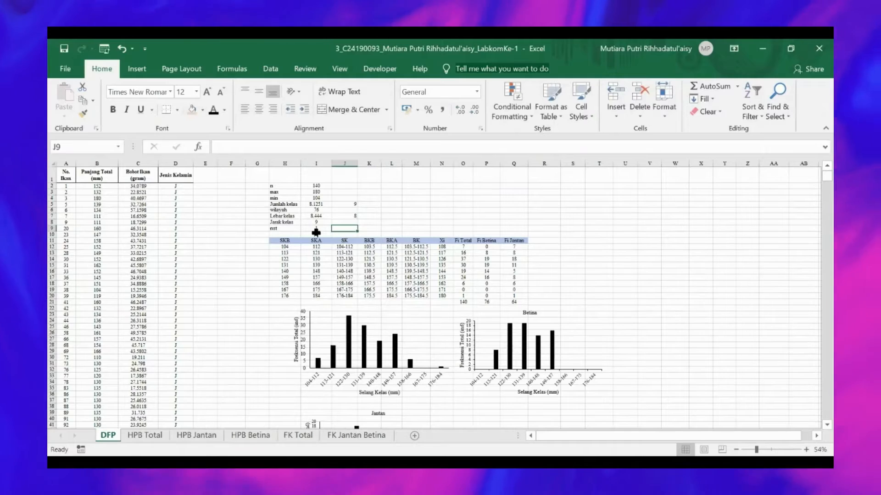
- Review the fish records down to the last row and return to the class frequency table
scroll(138, 211, down, 13)
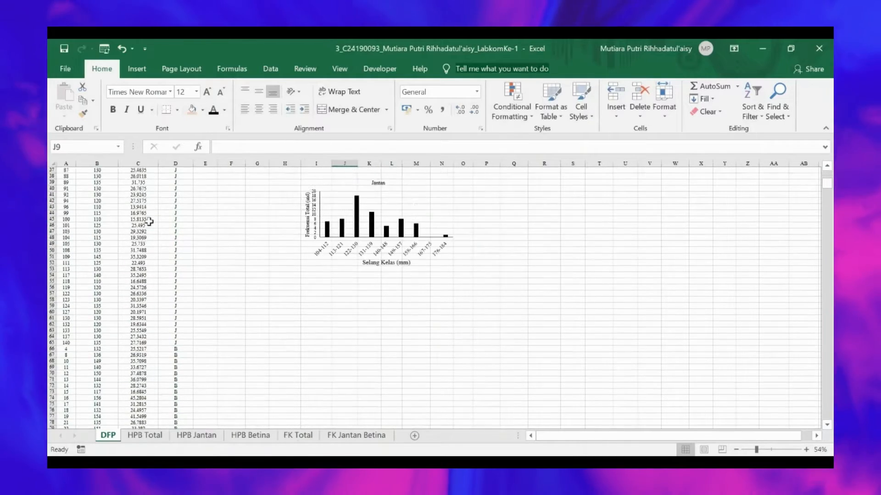
scroll(95, 274, down, 15)
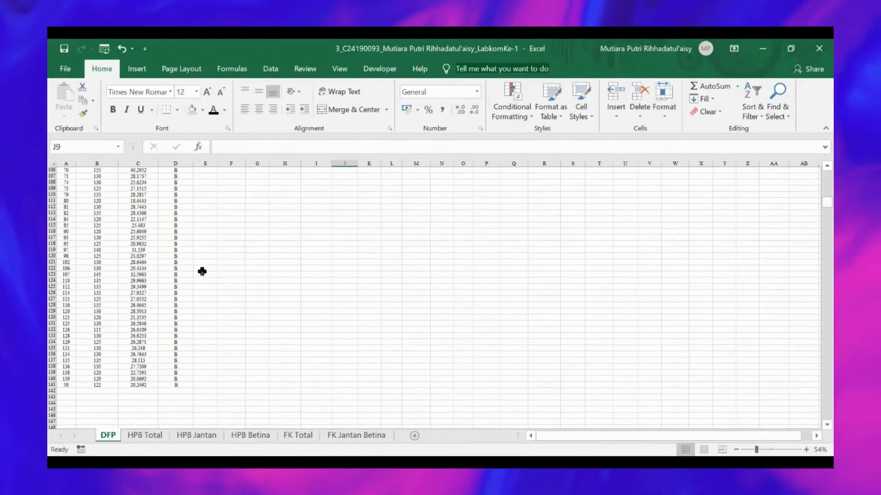
scroll(222, 225, up, 20)
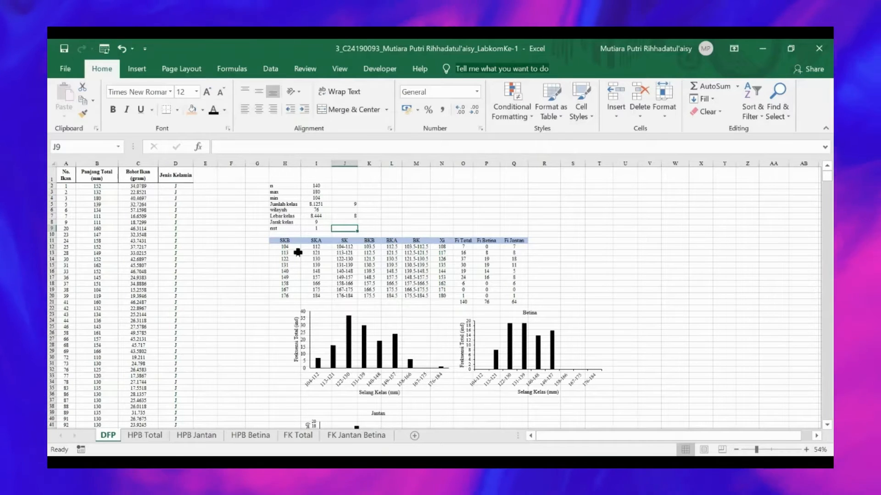
- Go over the BKB, Xi and Fi columns of the frequency table and view the Fi Betina FREQUENCY formula in P12
click(372, 242)
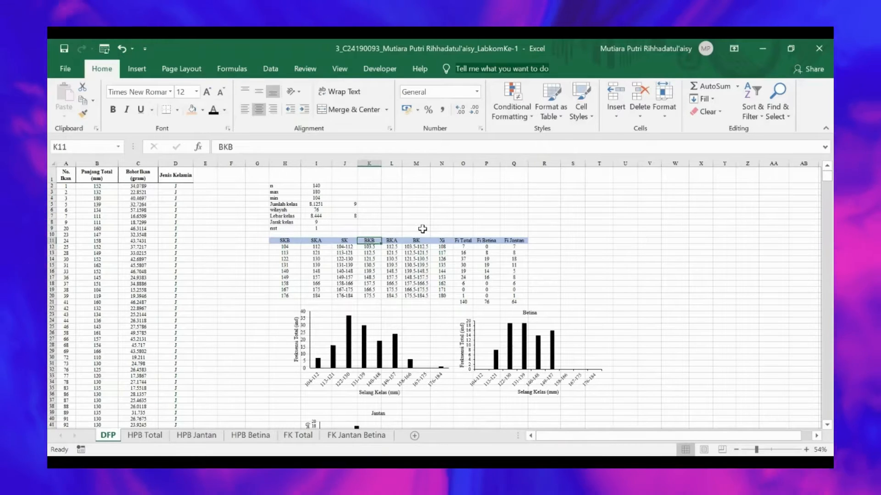
click(442, 241)
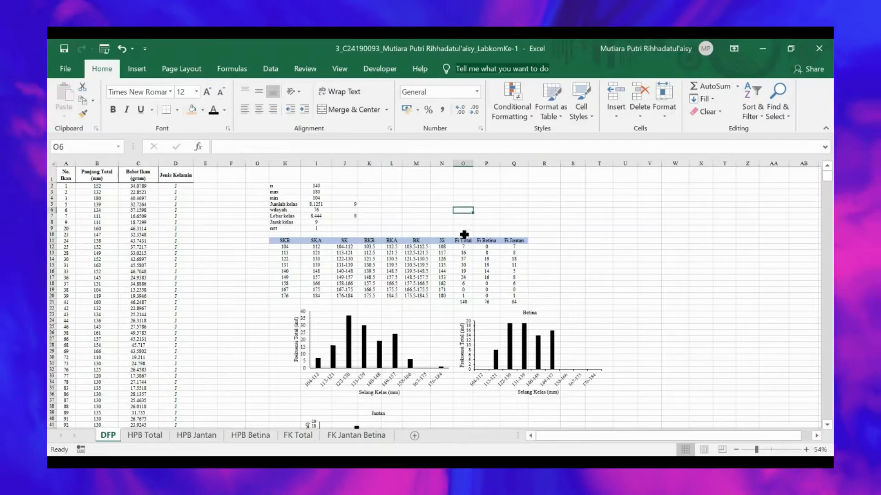
click(487, 247)
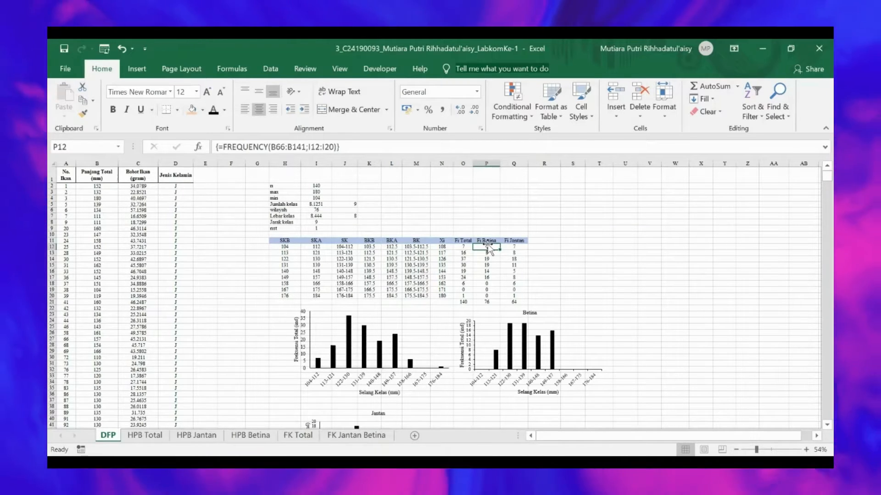
- Inspect the SKB formulas in H12 and H13 and the cells they reference
click(290, 247)
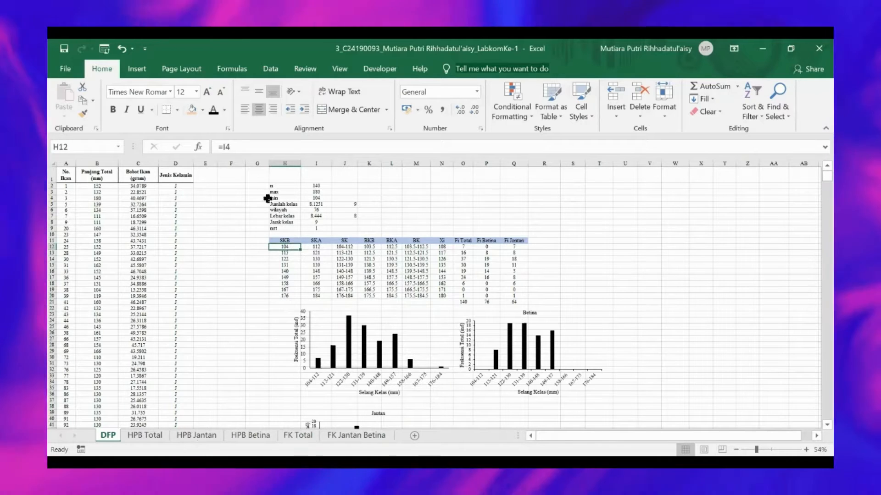
double_click(294, 246)
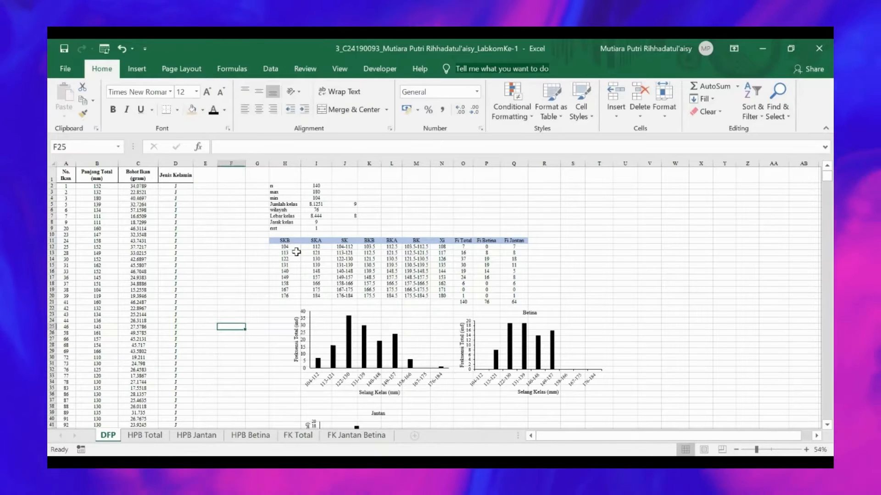
click(292, 249)
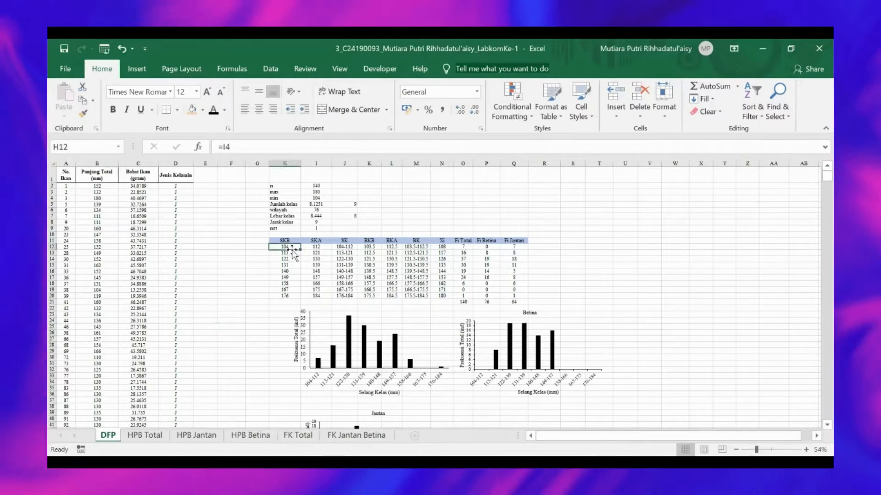
click(292, 254)
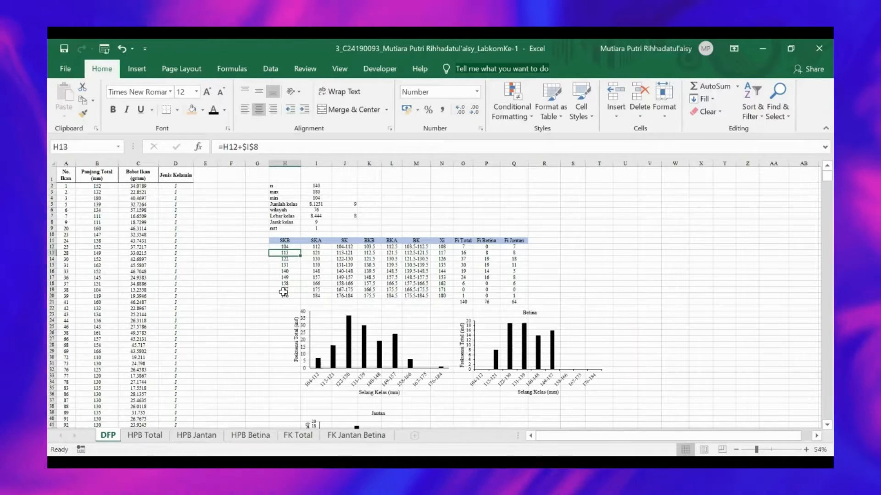
double_click(290, 253)
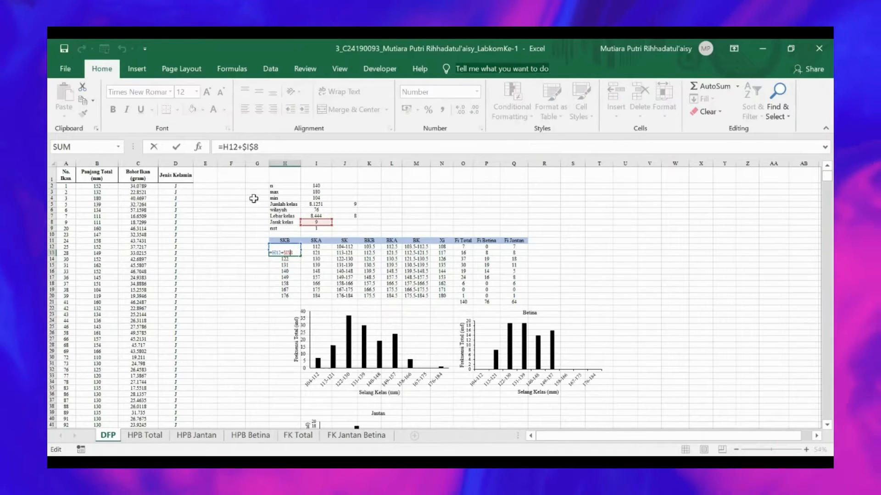
click(236, 269)
click(277, 252)
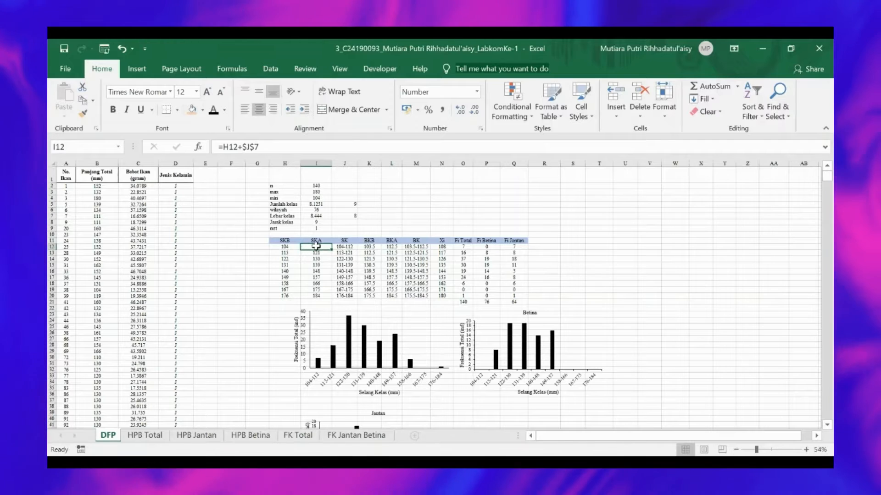
- Inspect the SKA formula in I12, undoing stray cell references so it stays =H12+$J$7
double_click(318, 247)
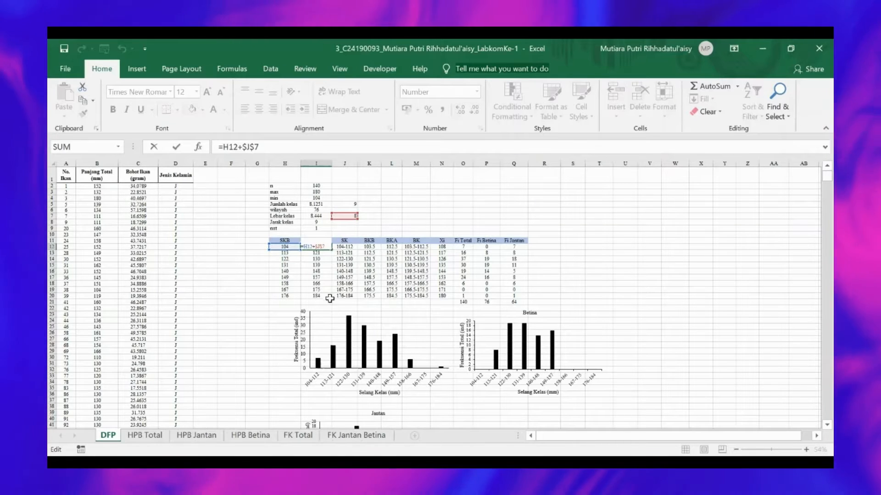
click(405, 217)
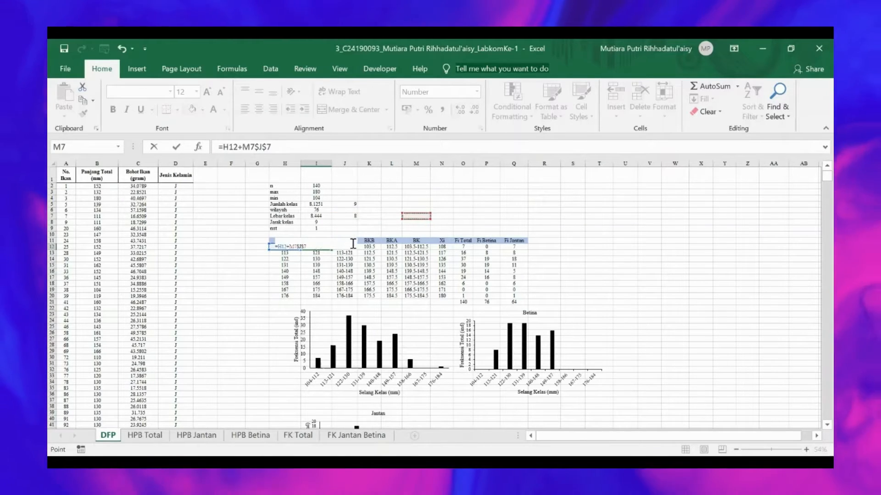
click(121, 49)
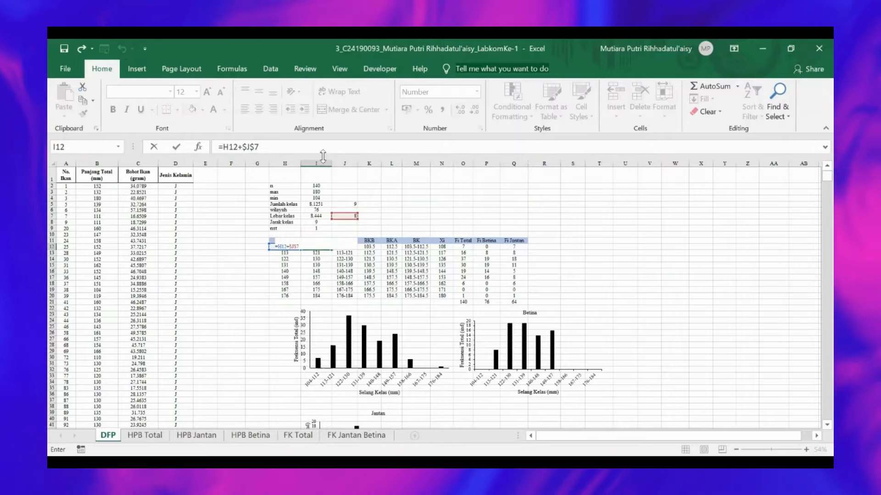
click(394, 209)
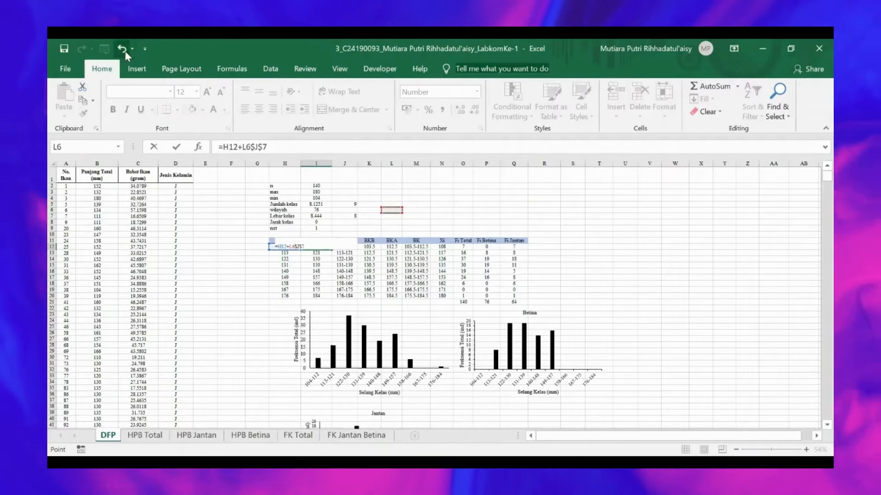
click(123, 50)
click(370, 222)
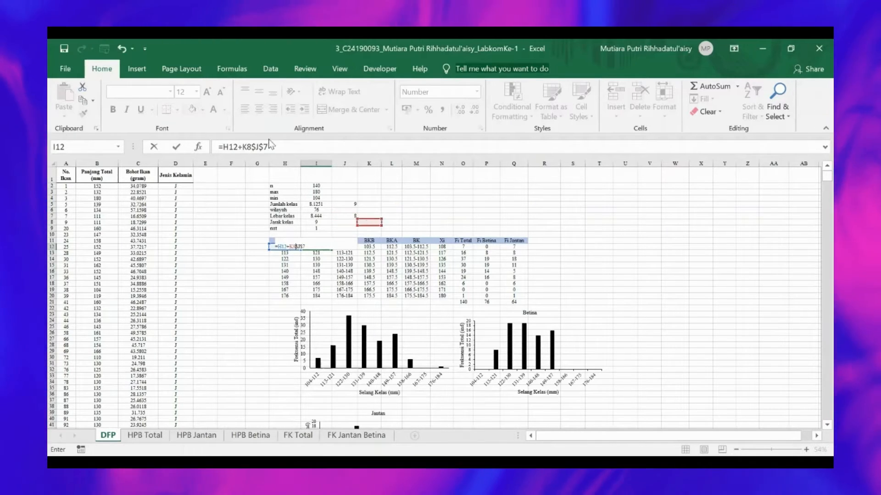
click(122, 49)
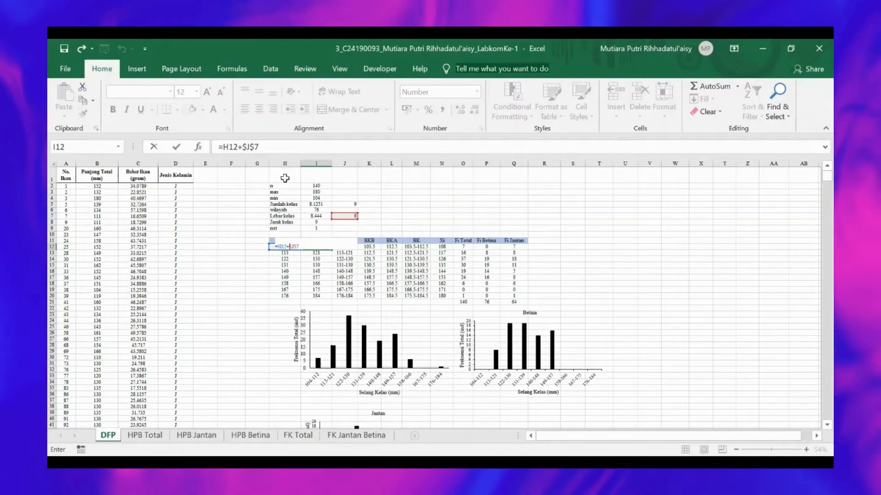
key(Return)
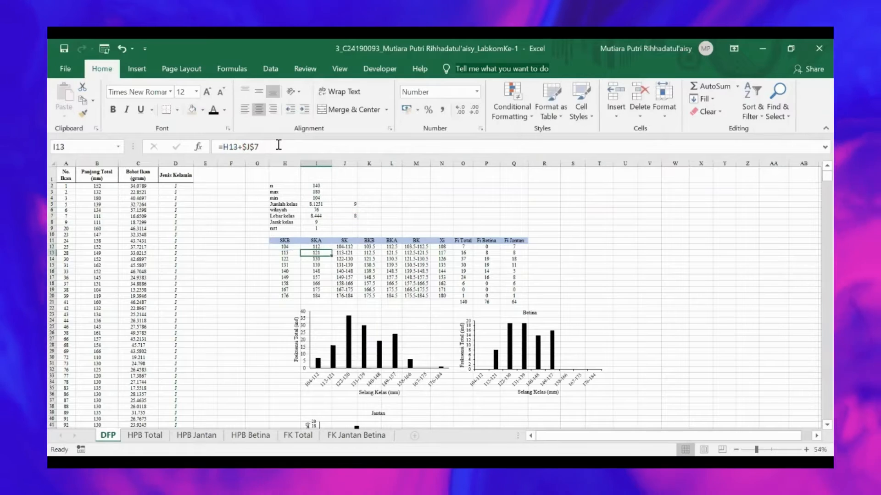
- Inspect the SK formula in J12, undoing the stray L6 reference so it stays =H12&-I12
click(344, 246)
text(=H12&-I12)
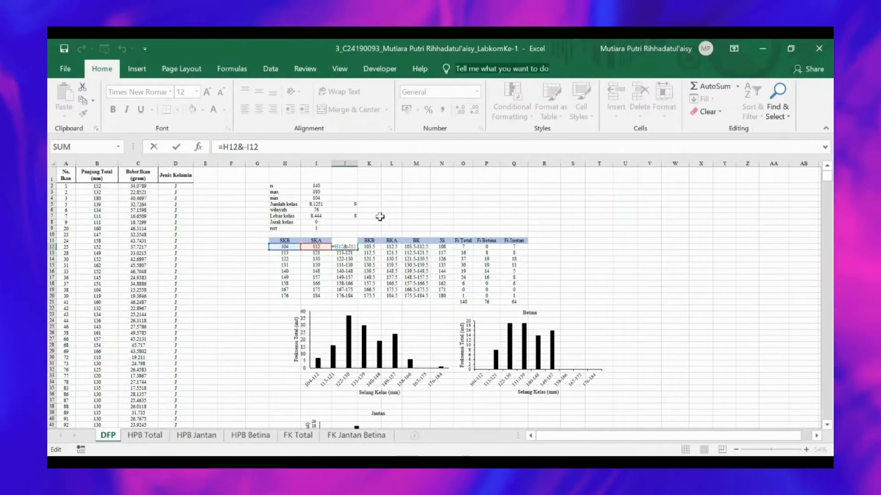
click(385, 211)
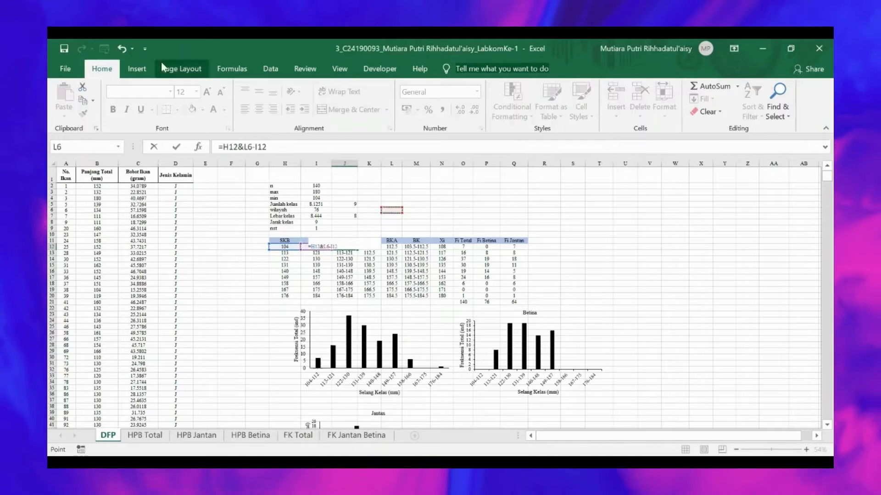
click(128, 49)
click(289, 150)
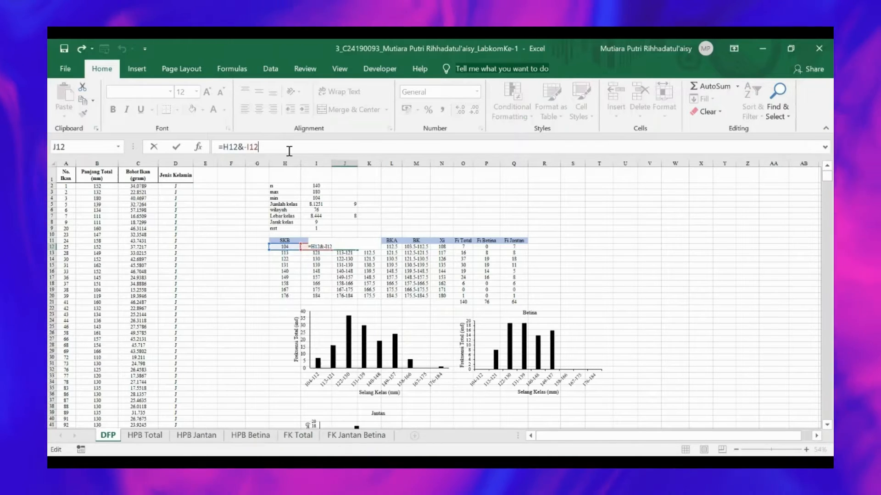
key(Return)
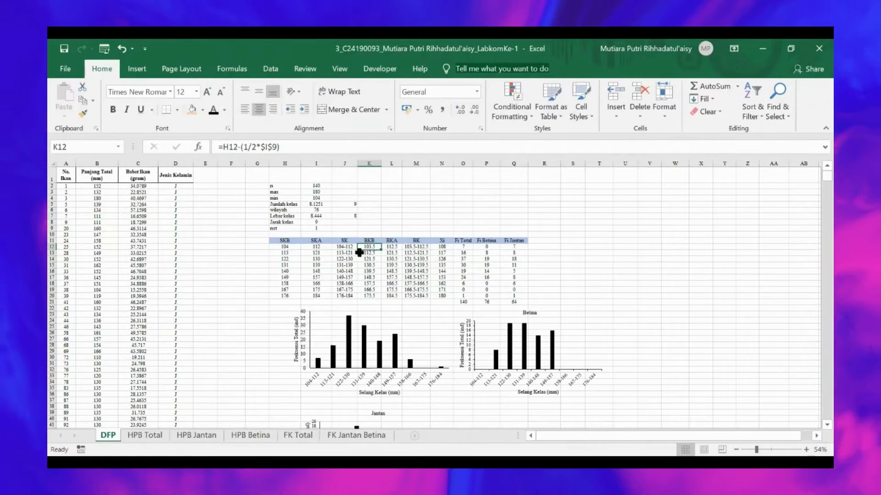
- Inspect the BKB formula in K12 and the BKA formula in L12 with the cells they reference
double_click(368, 248)
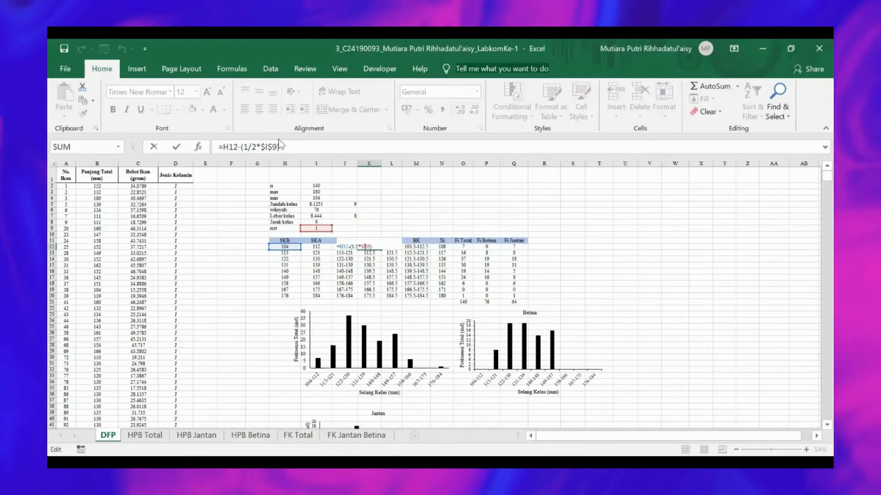
click(415, 222)
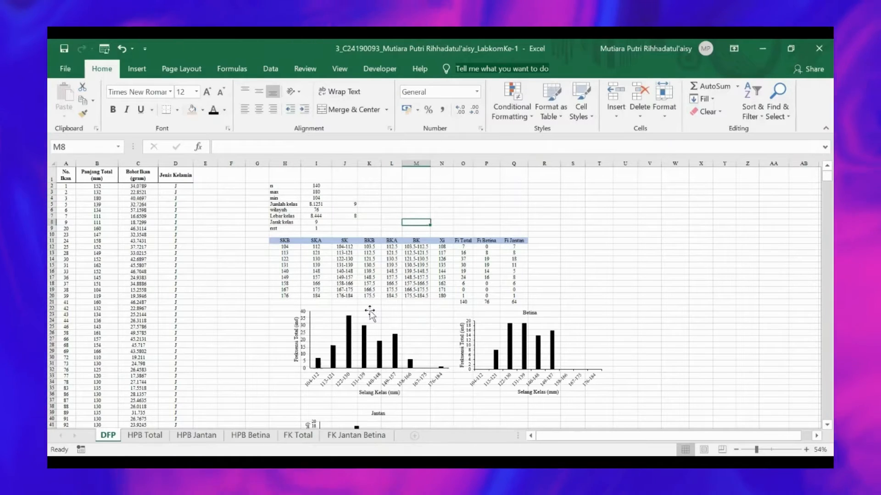
click(393, 247)
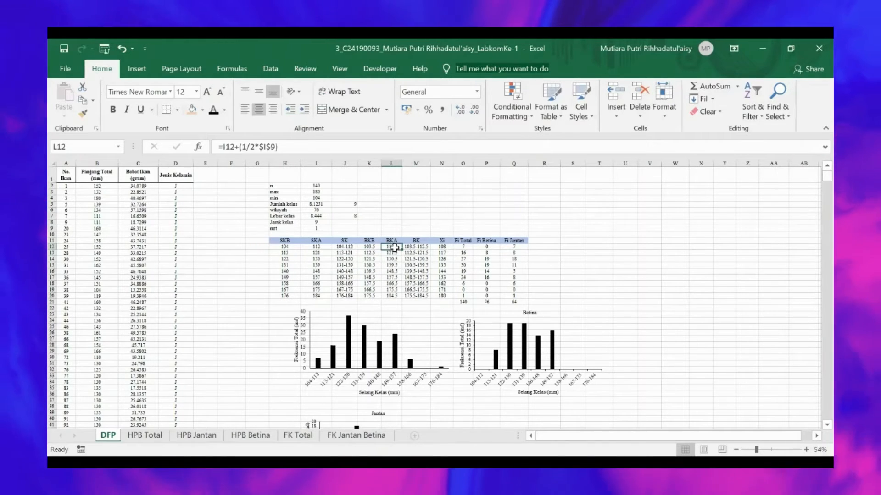
double_click(395, 247)
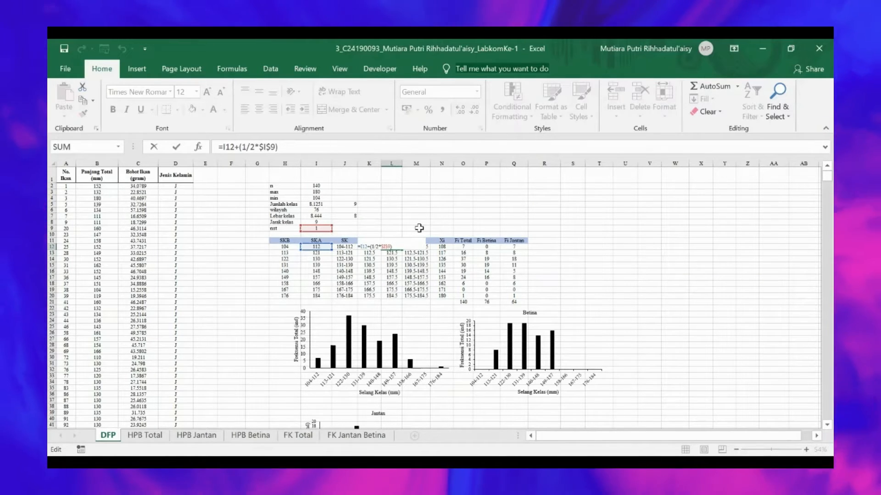
click(423, 217)
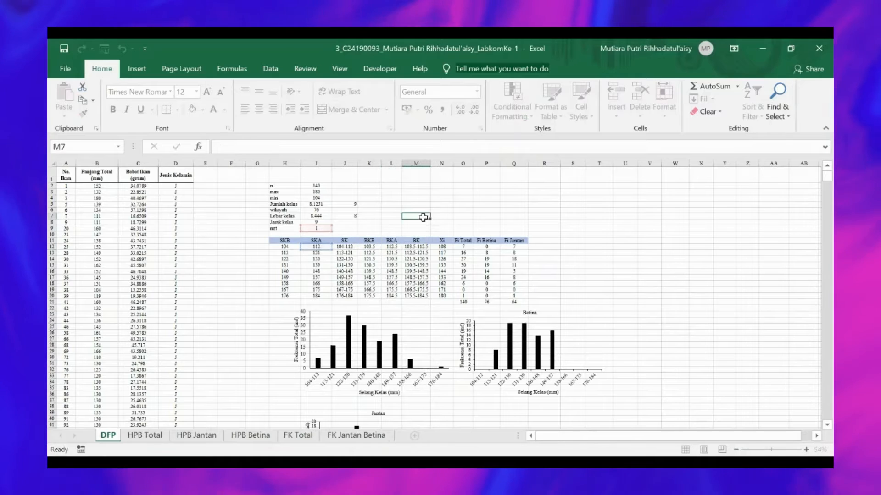
- Inspect the BK formula in M12 and the Xi formula in N12 with the cells they reference
click(423, 247)
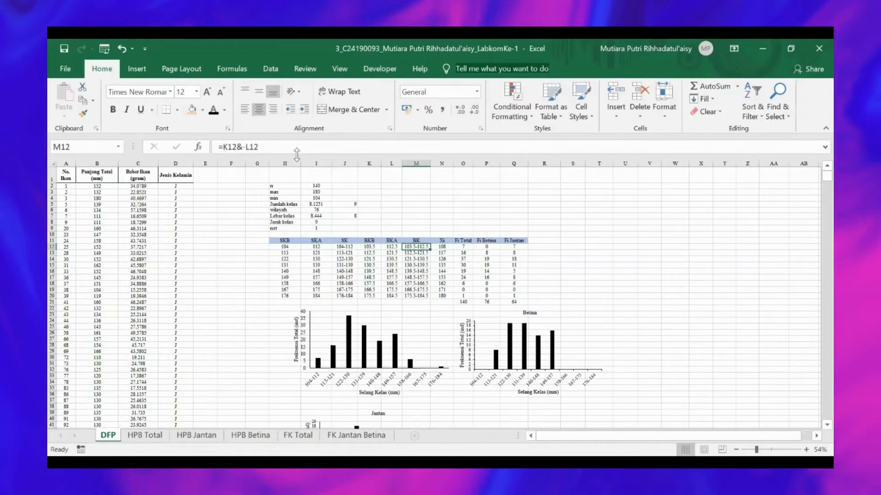
click(421, 243)
click(424, 247)
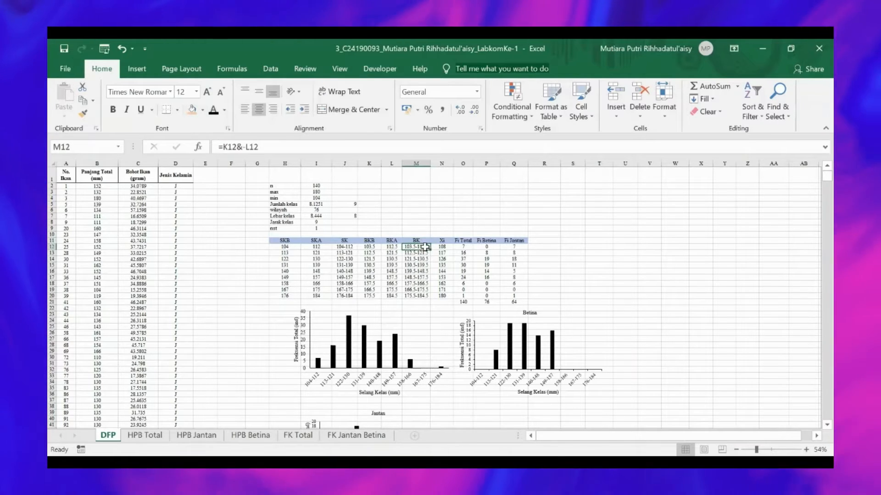
click(237, 147)
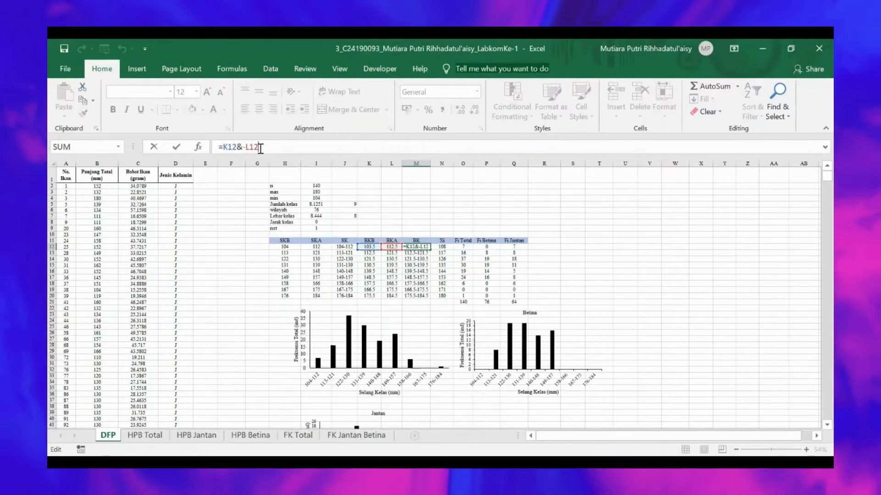
click(441, 248)
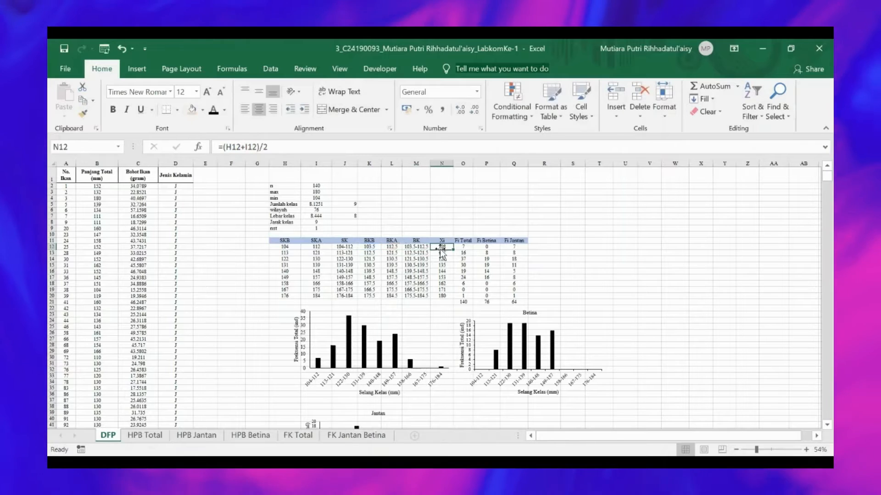
click(299, 147)
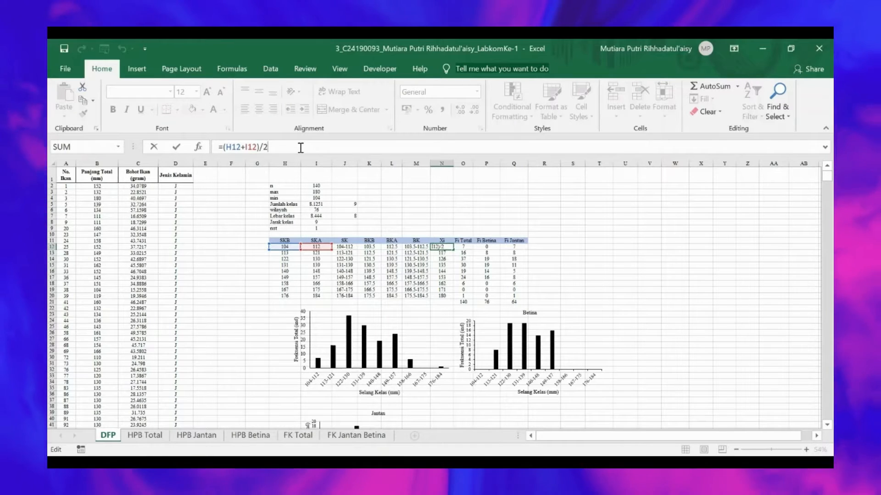
- Inspect the Fi Total frequency formula across O12:O20 and the total length data in column B that it counts
click(464, 247)
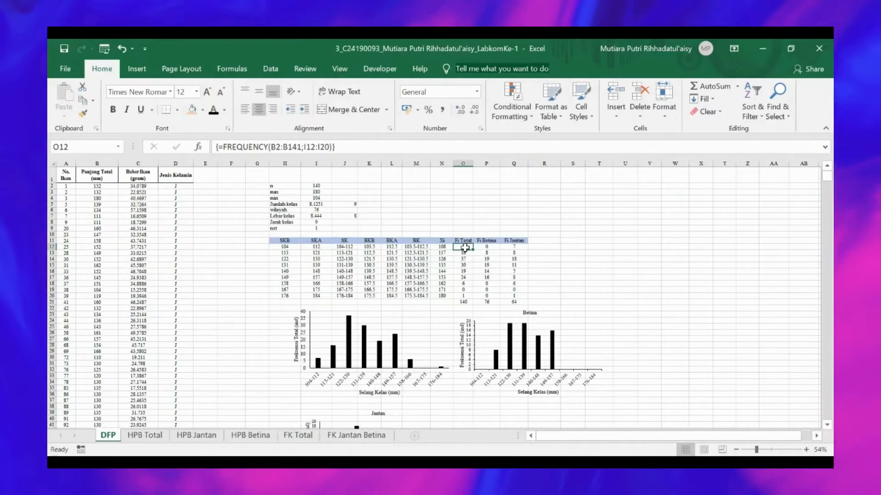
drag(465, 248, 466, 299)
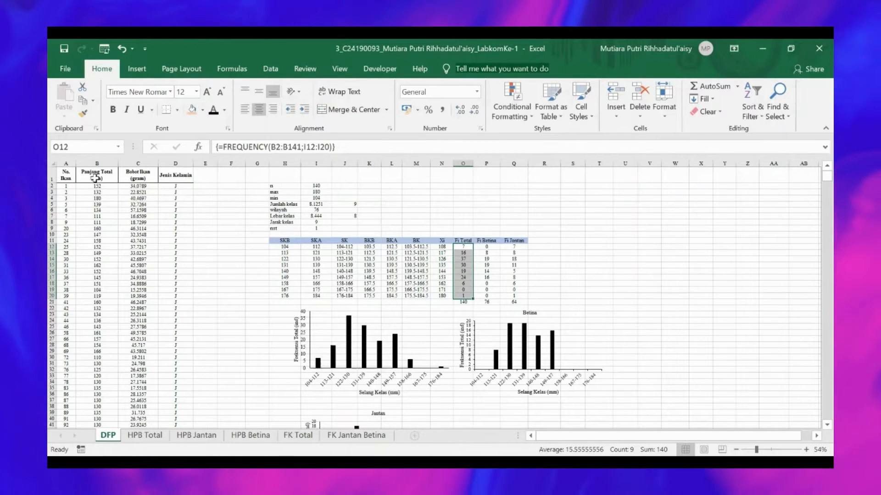
scroll(107, 204, down, 20)
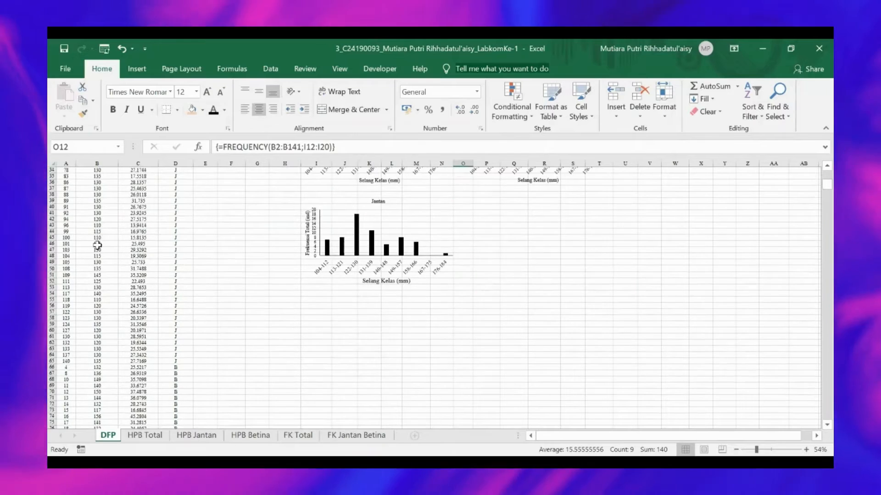
scroll(98, 319, down, 5)
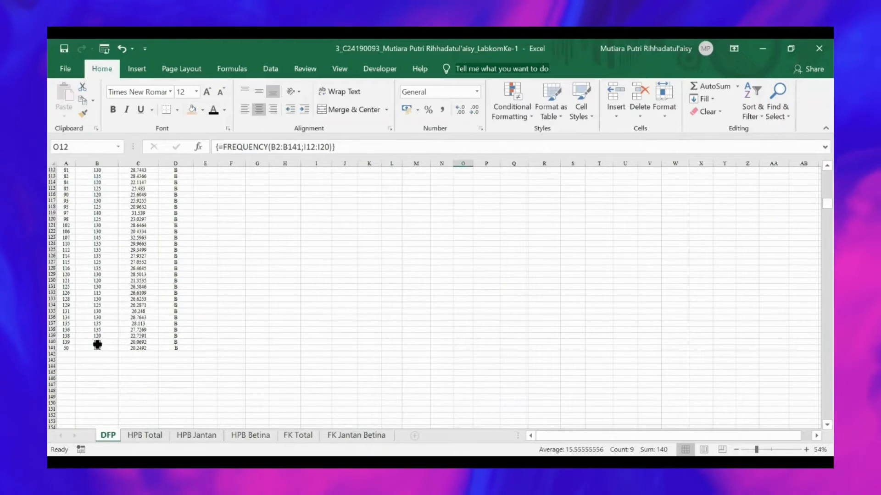
scroll(139, 295, up, 20)
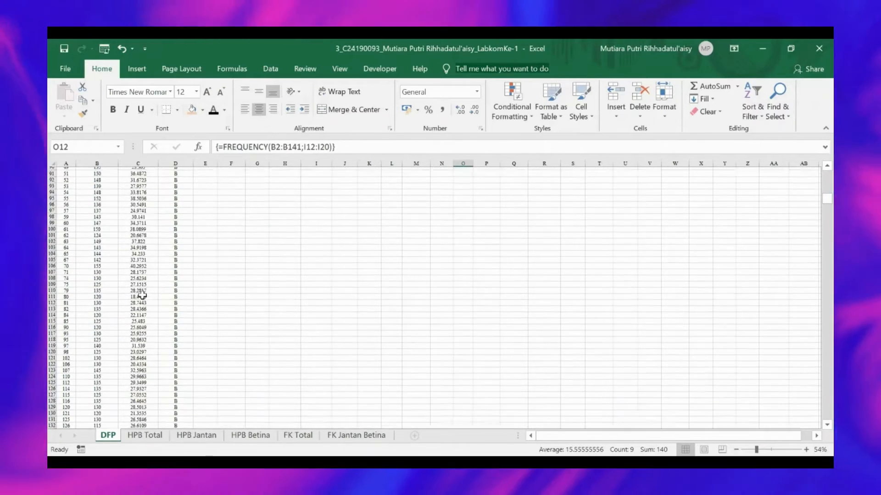
scroll(228, 270, up, 8)
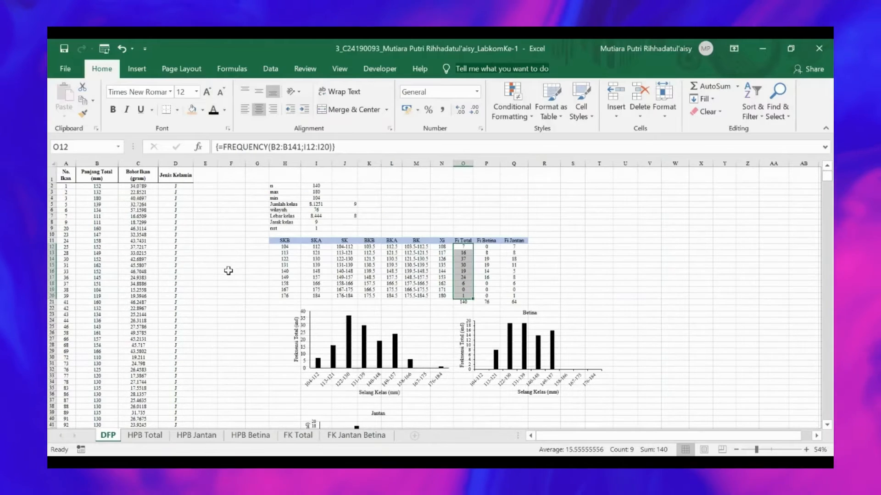
- Re-enter =FREQUENCY(B2:B141;I12:I20) as an array formula across the Fi Total range O12:O20
click(355, 146)
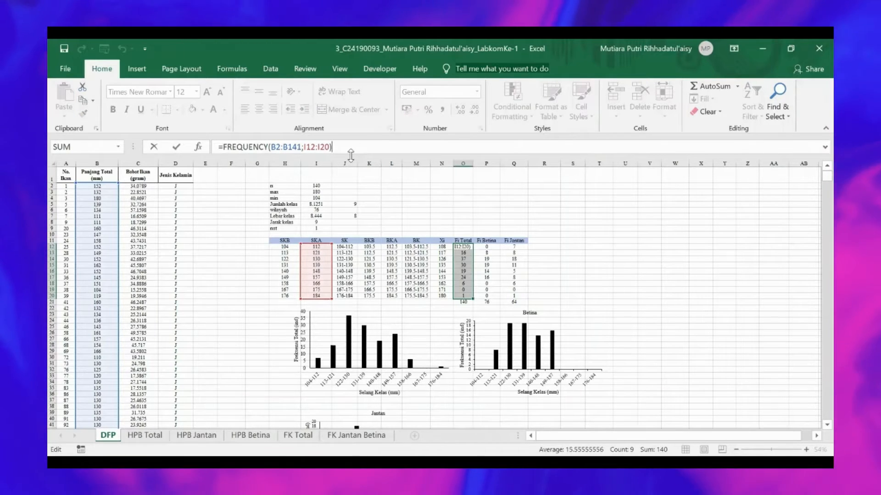
key(ctrl+shift+Return)
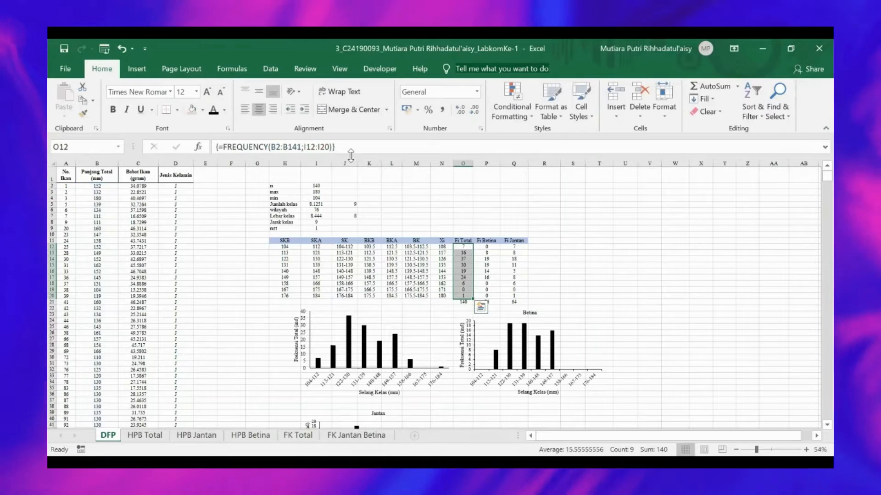
click(464, 247)
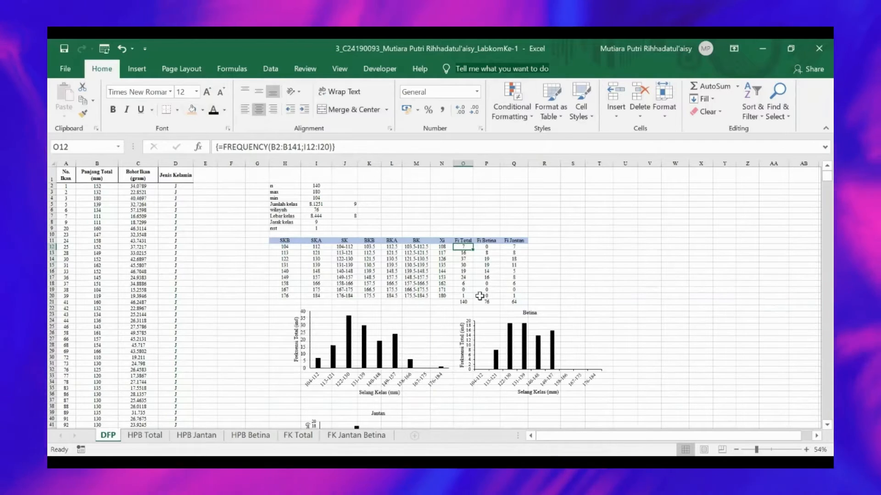
- Inspect the Fi Betina frequency formula in P12 and the female length rows it references, leaving the array formula as it is
click(488, 253)
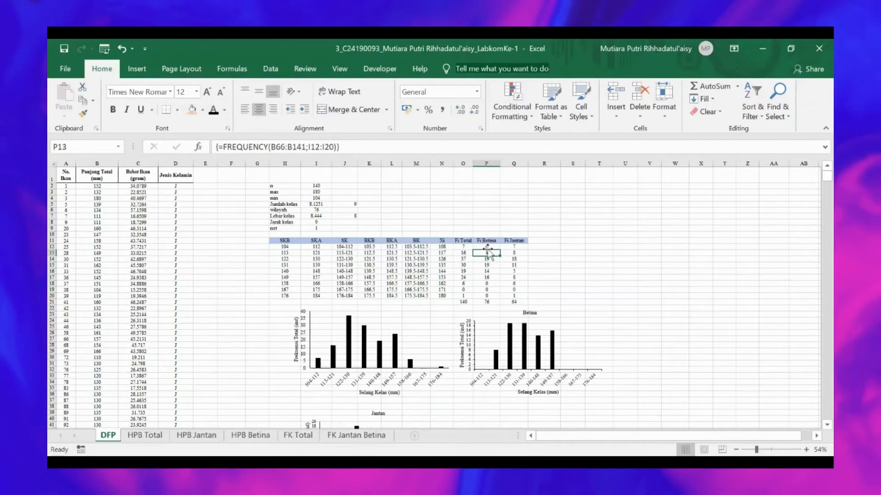
click(495, 247)
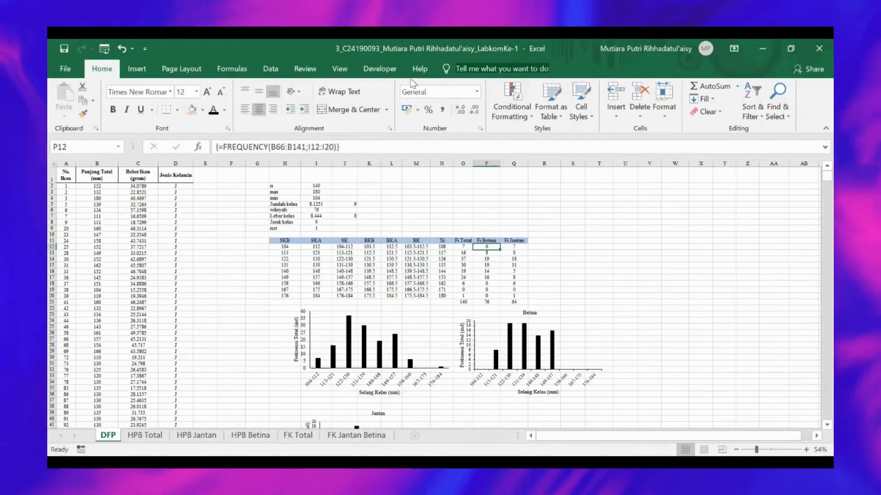
click(359, 144)
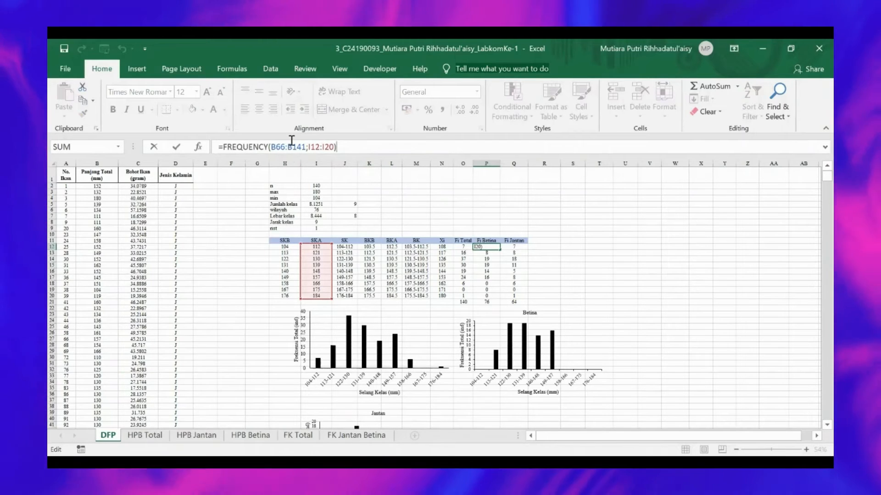
click(332, 146)
click(349, 146)
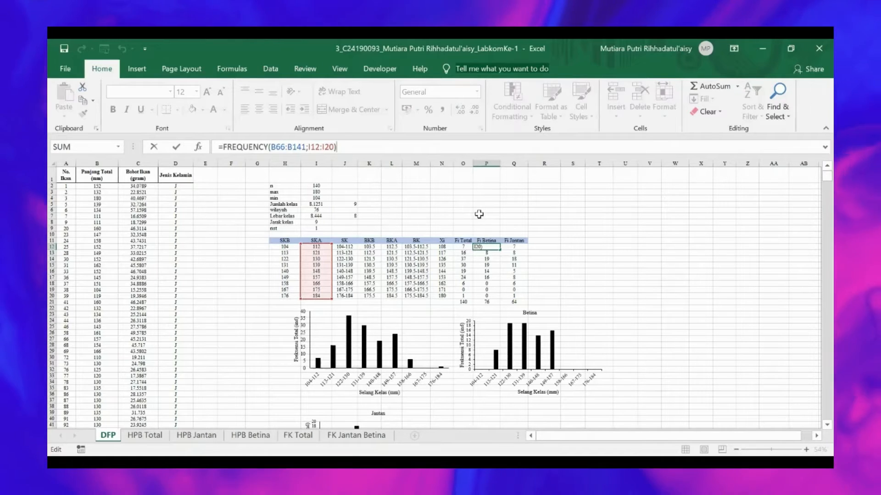
scroll(163, 271, down, 16)
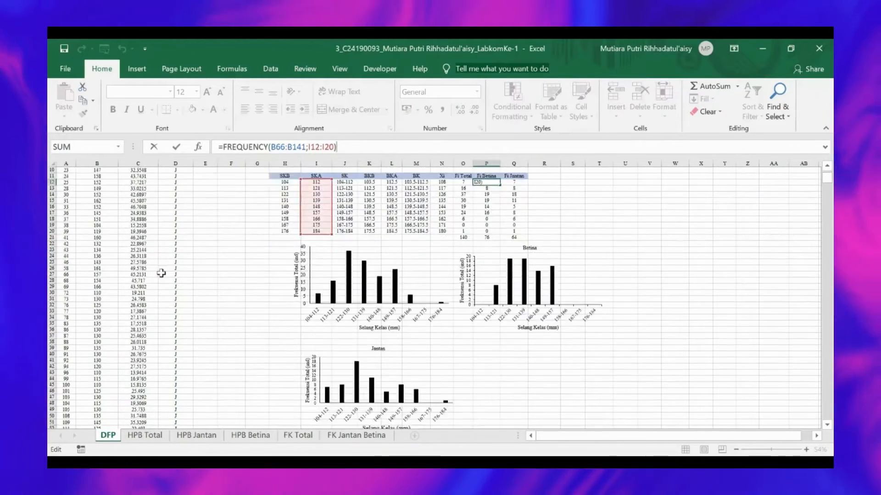
scroll(170, 317, down, 3)
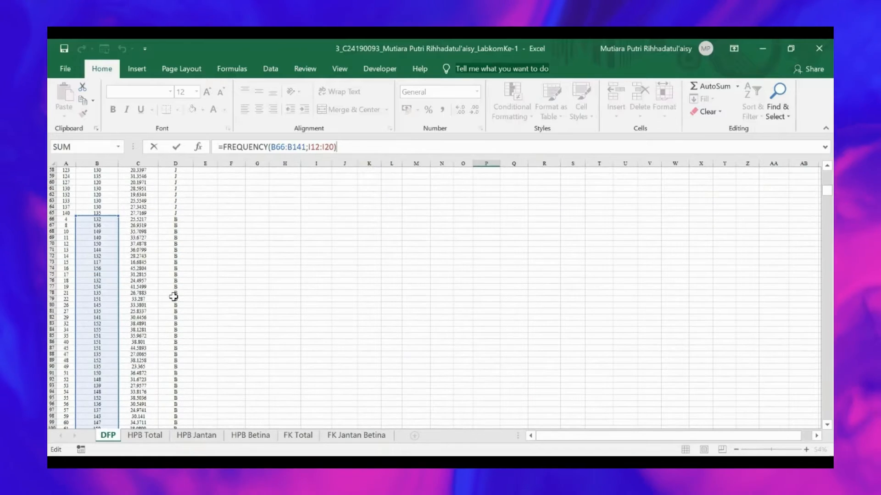
scroll(177, 257, down, 19)
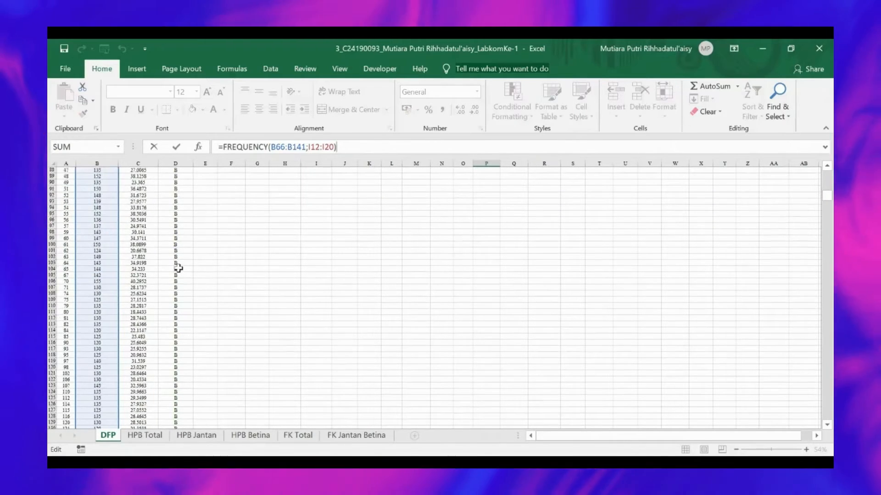
scroll(178, 268, up, 20)
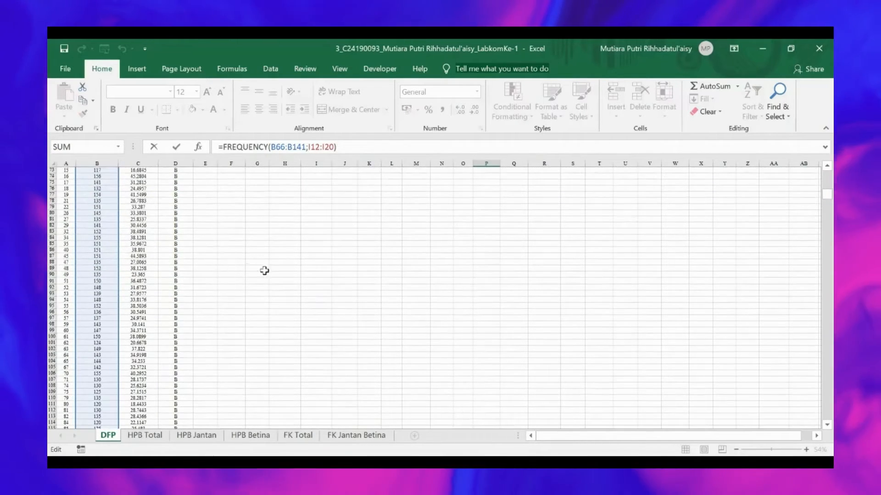
scroll(379, 257, up, 13)
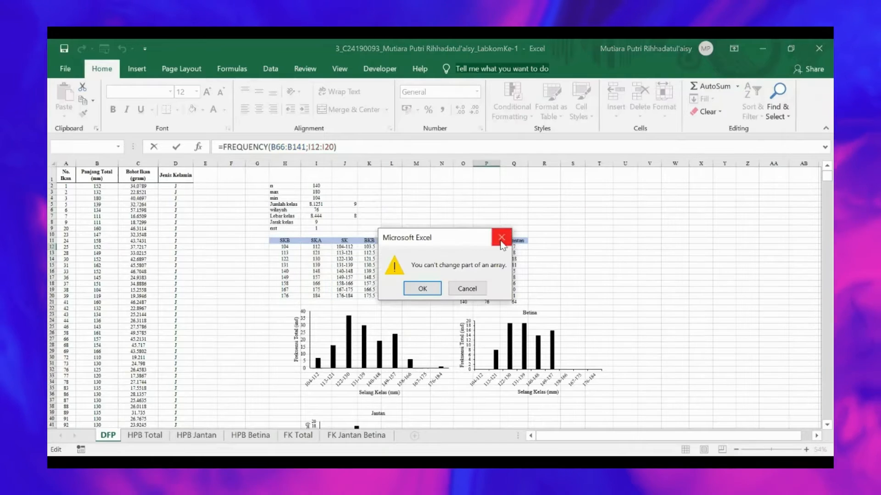
click(502, 238)
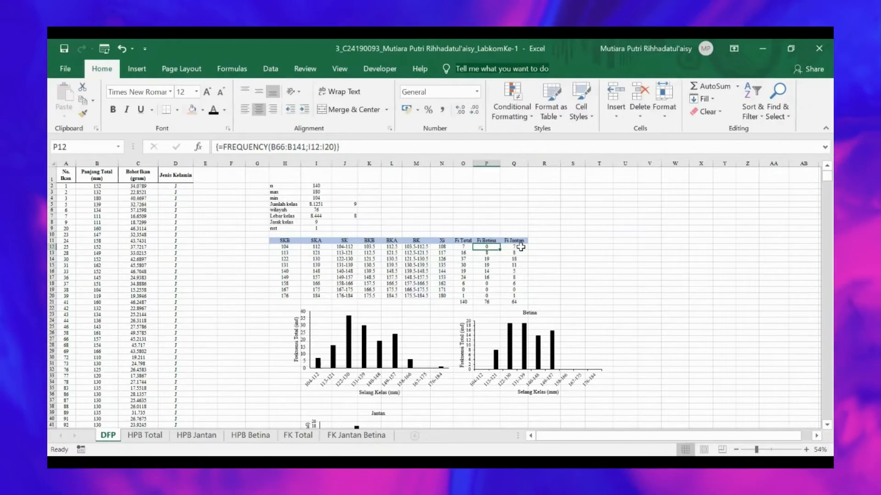
- Inspect the Fi Jantan frequency formula in Q12 and the male length rows it references, leaving the array formula as it is
click(350, 144)
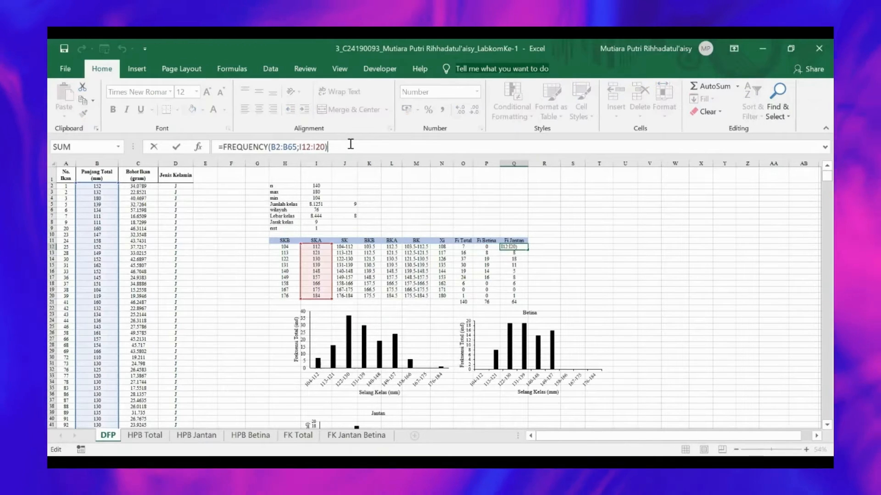
scroll(303, 228, down, 14)
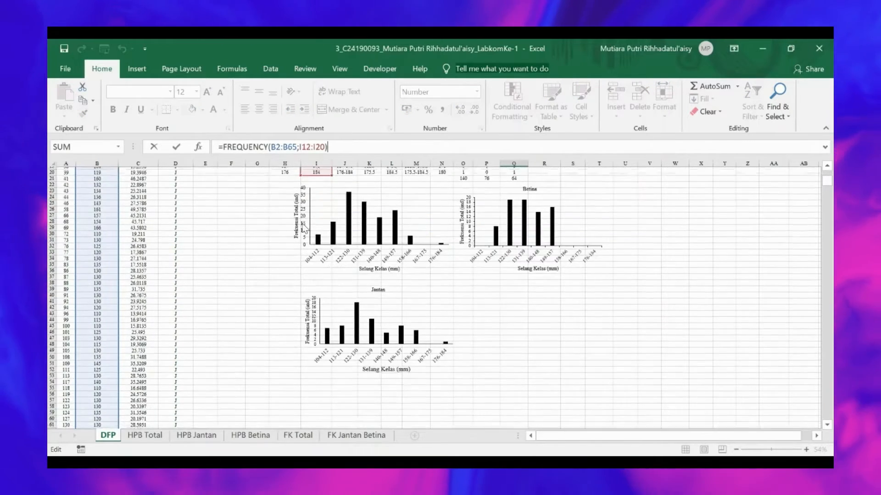
scroll(303, 228, up, 13)
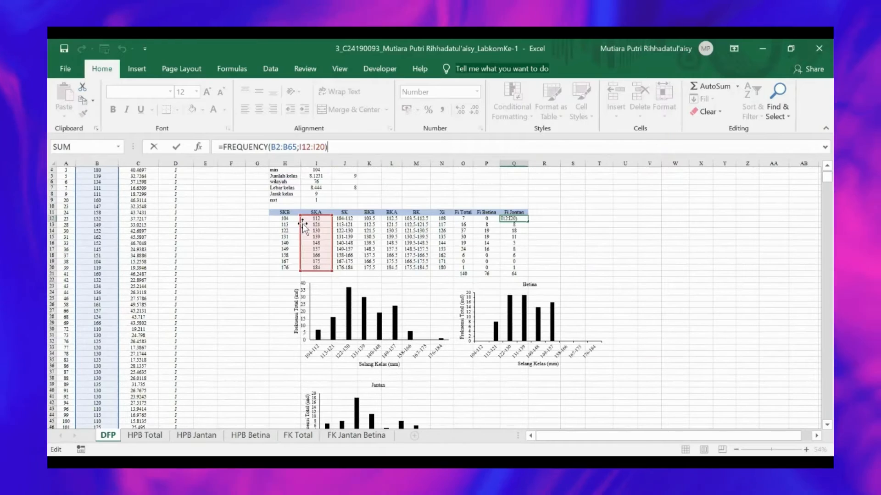
key(Return)
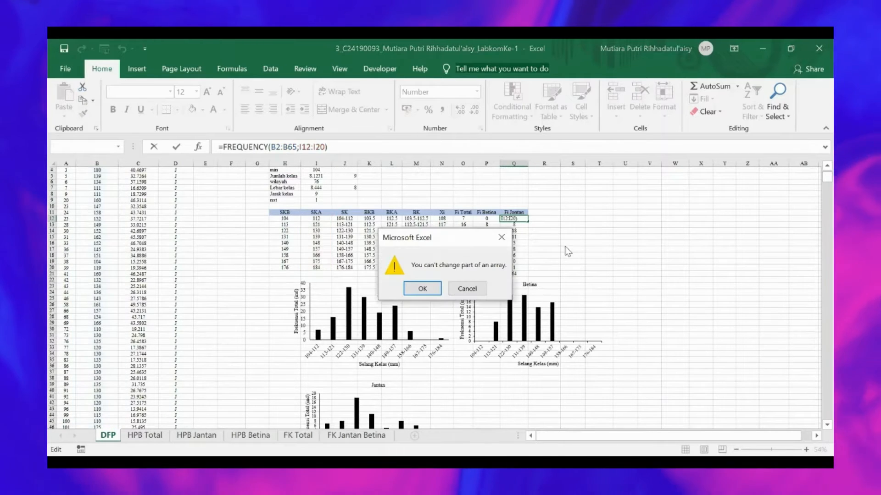
click(503, 235)
- Insert a 2-D clustered column chart from the class frequency table in H11:Q21
scroll(566, 284, down, 4)
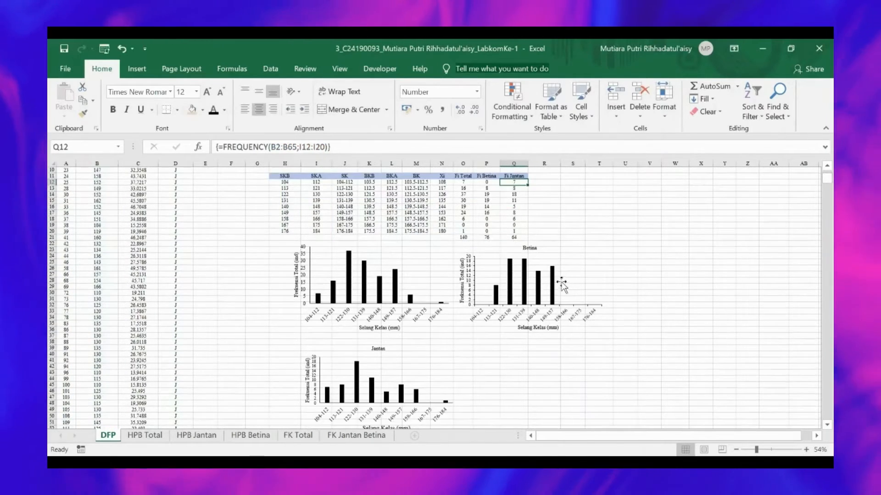
scroll(560, 335, down, 1)
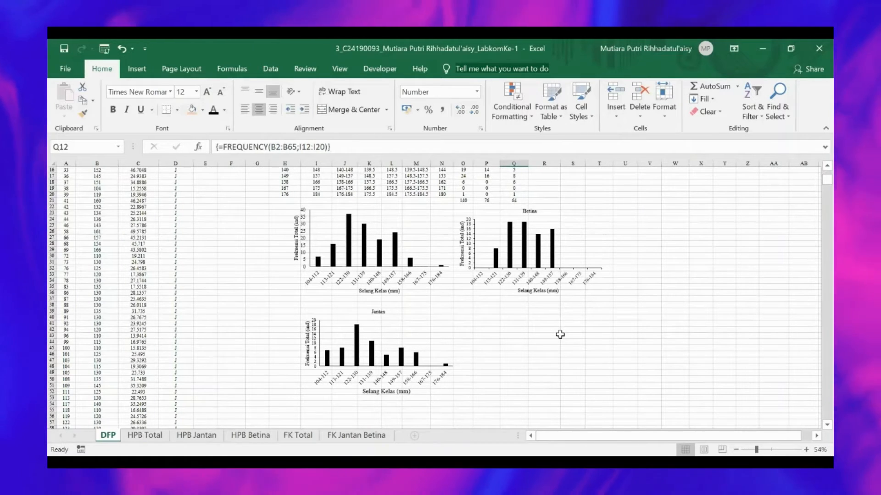
click(137, 69)
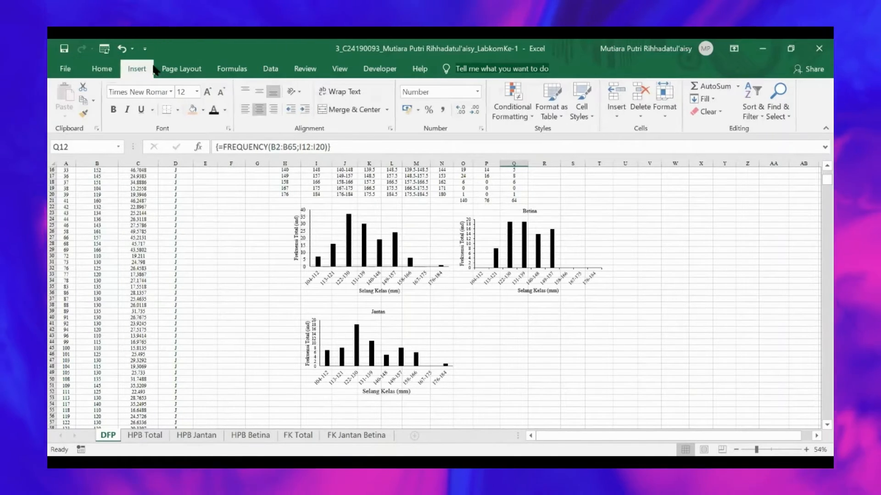
scroll(404, 174, up, 2)
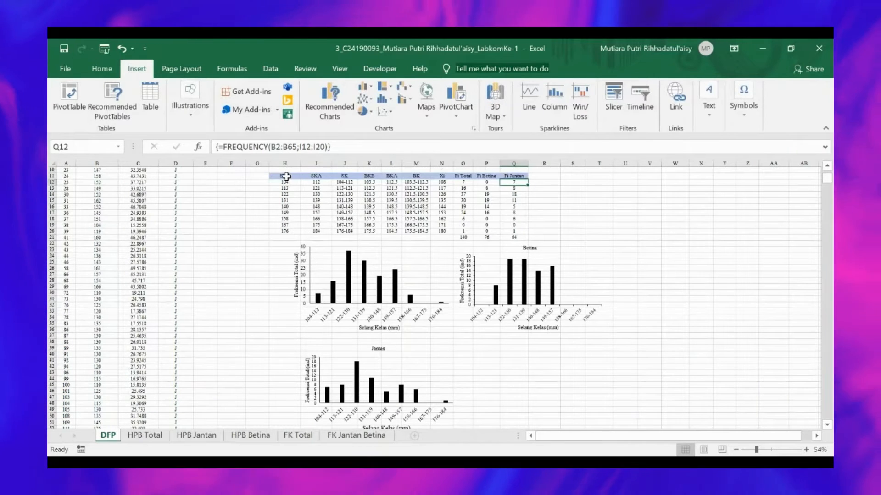
drag(285, 175, 517, 237)
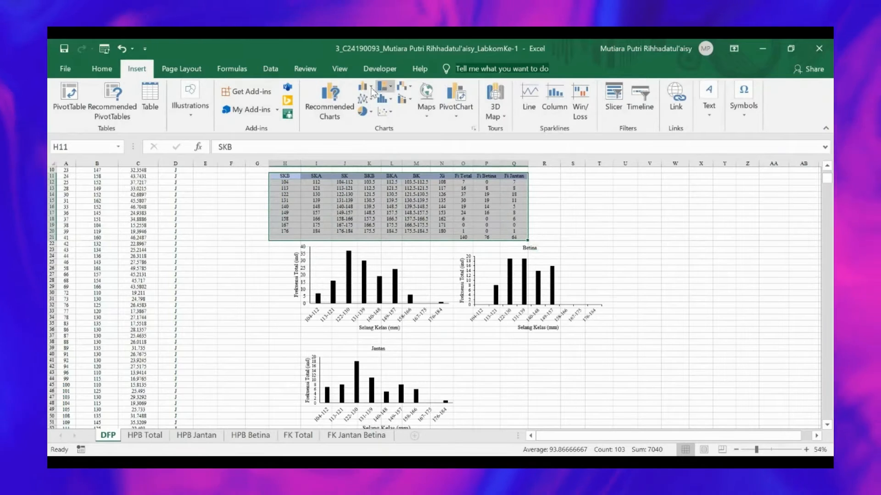
click(368, 86)
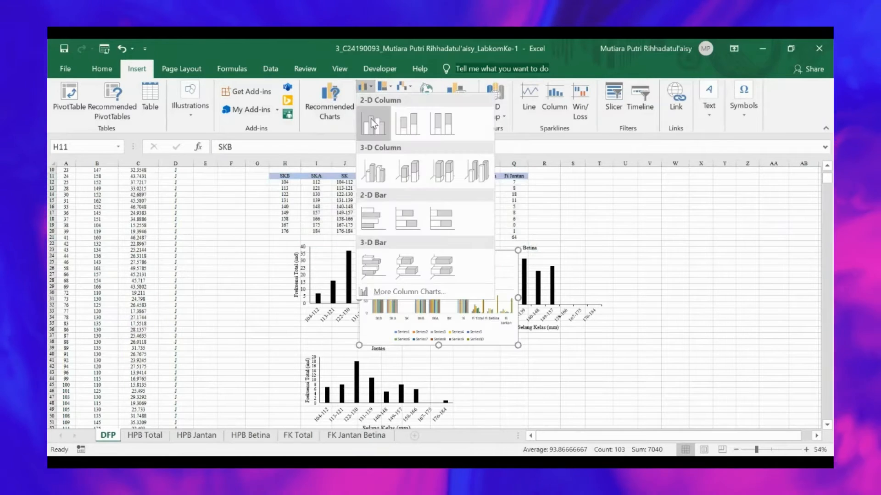
click(370, 121)
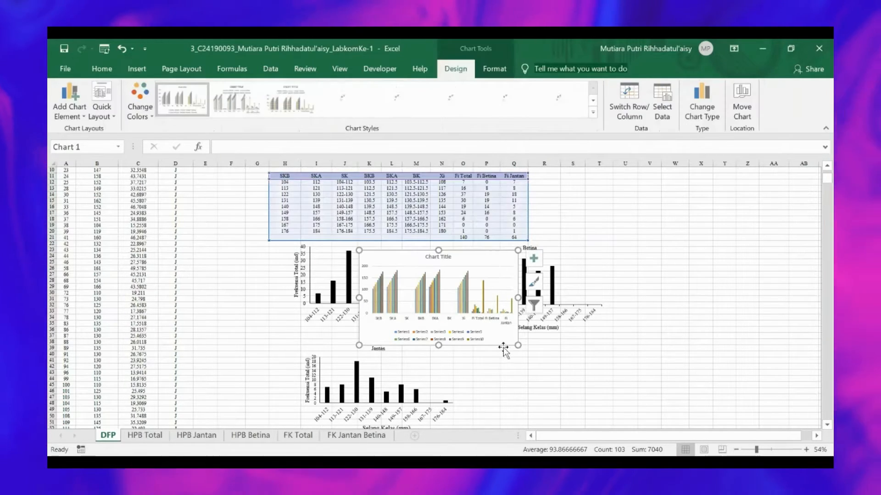
- Remove all existing series from the new chart's data source
right_click(510, 288)
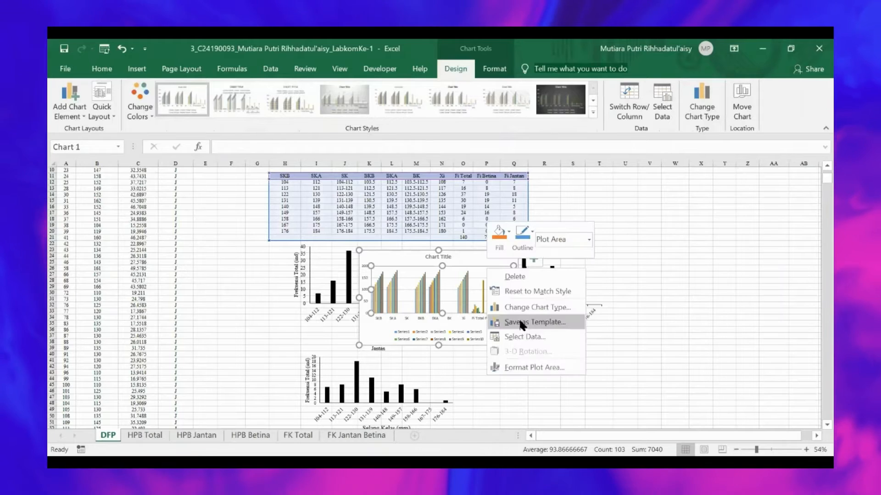
click(524, 332)
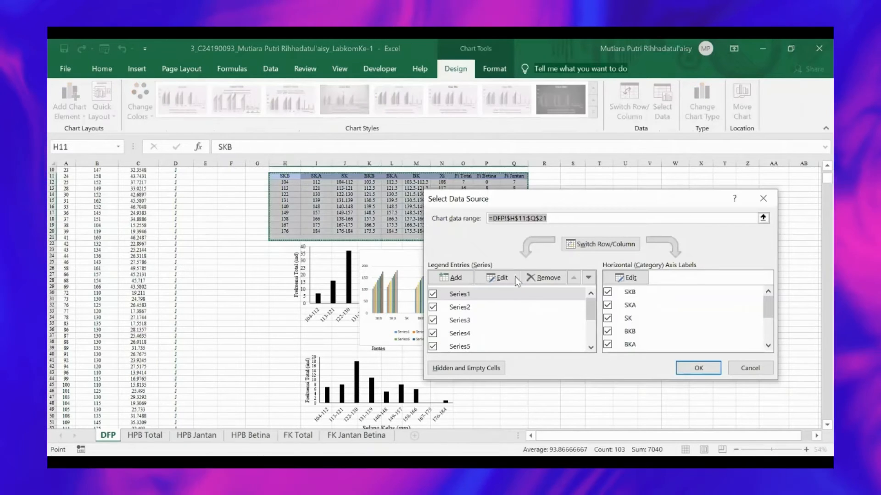
click(545, 280)
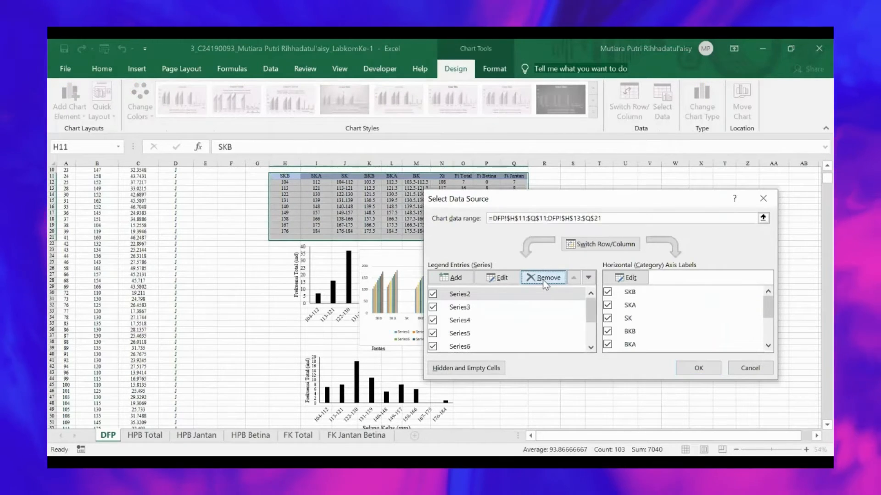
click(546, 281)
click(545, 281)
click(545, 281)
click(546, 281)
click(546, 281)
click(547, 281)
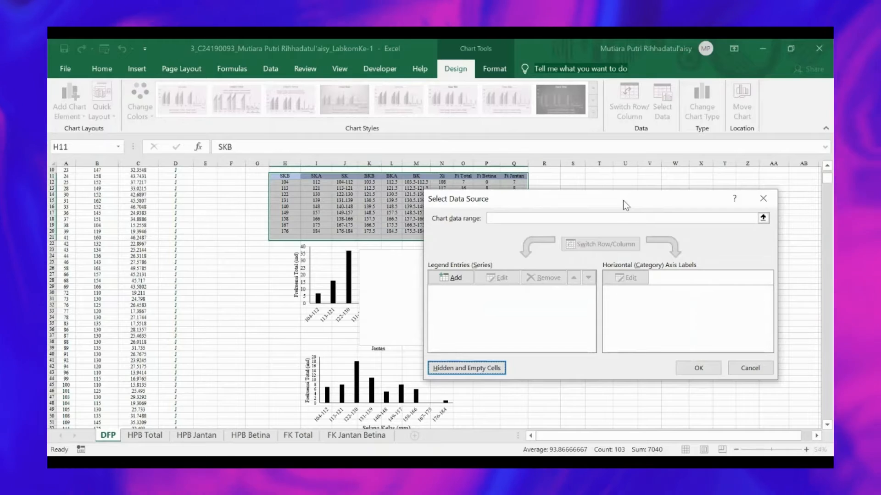
drag(623, 200, 422, 285)
click(254, 363)
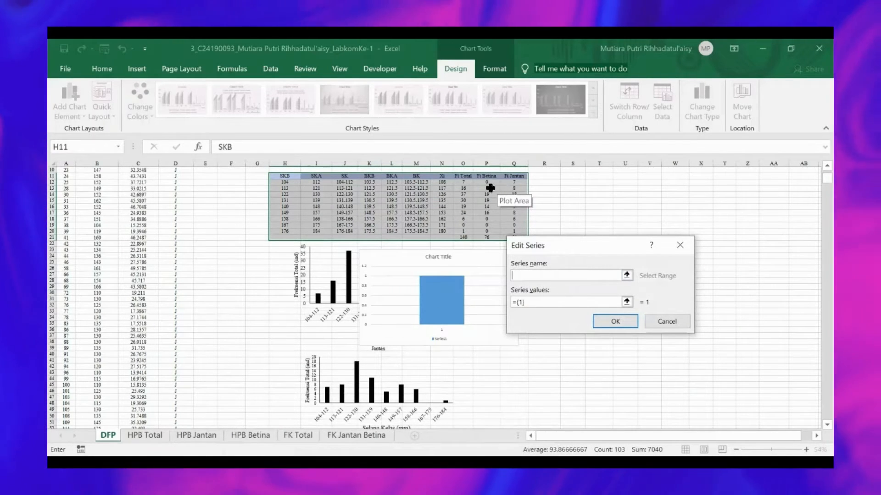
click(463, 184)
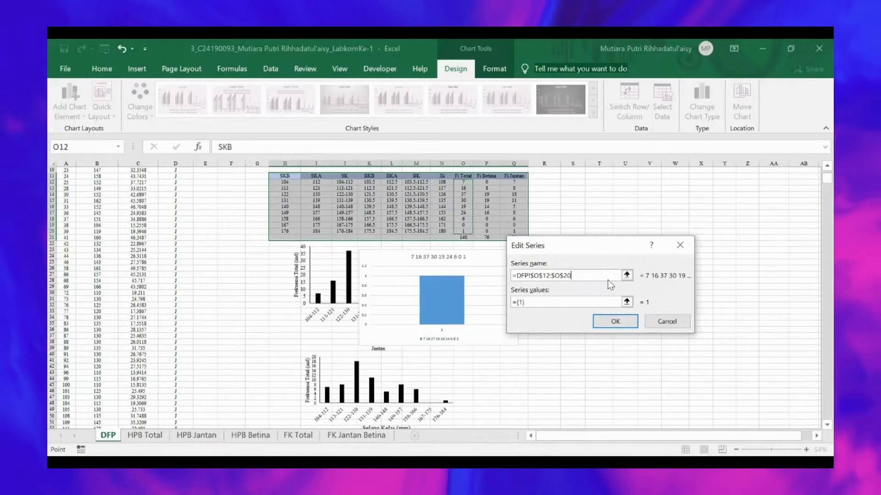
drag(591, 275, 512, 270)
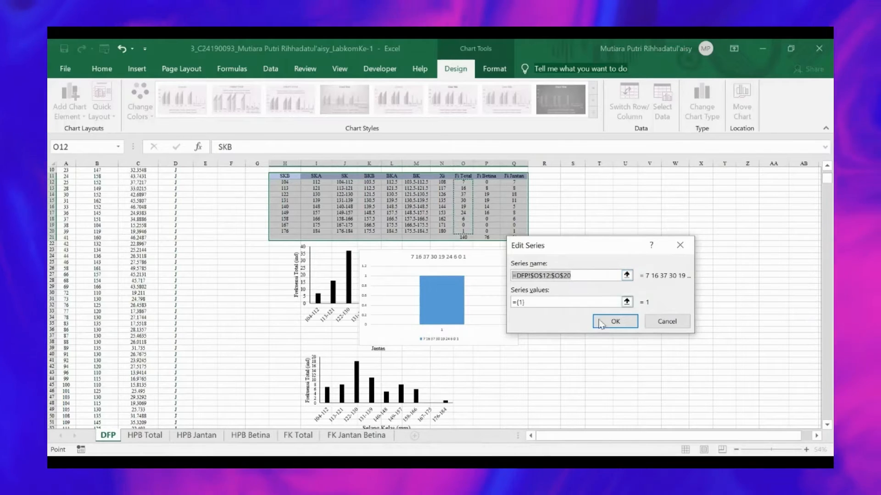
click(668, 322)
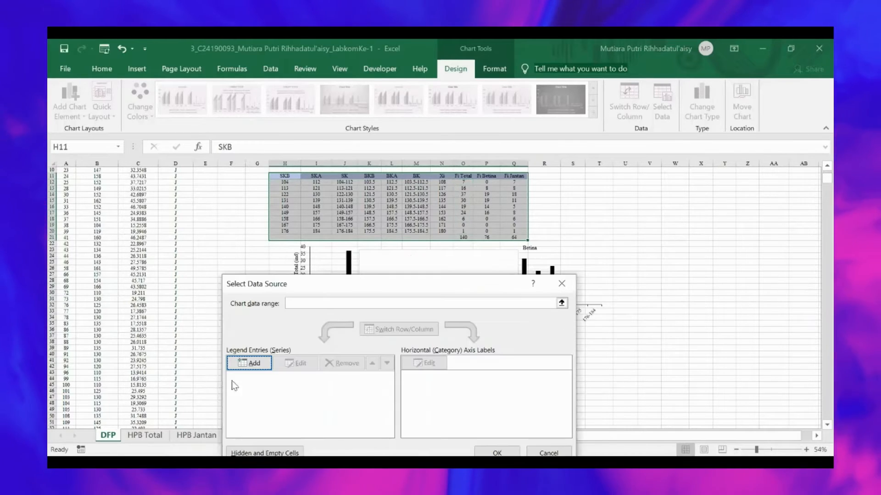
- Add an unnamed data series to the chart with the Fi Total frequencies in O12:O20 as its values
click(244, 362)
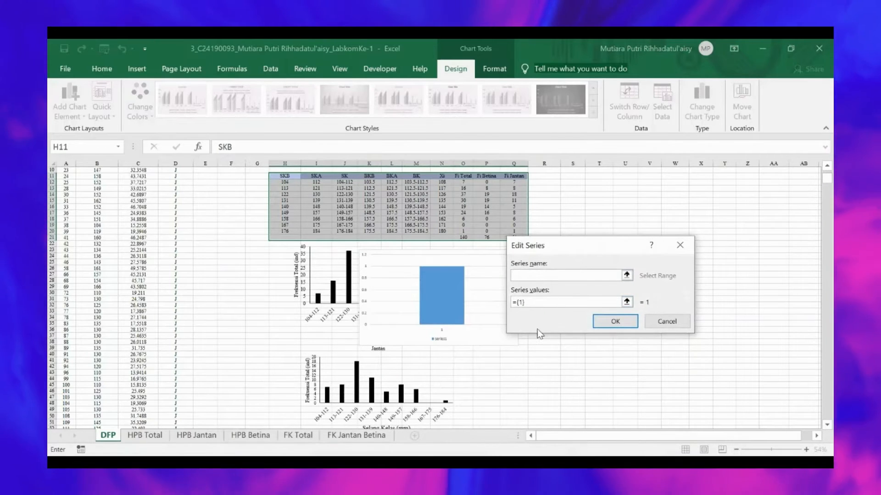
key(BackSpace)
key(BackSpace)
key(BackSpace)
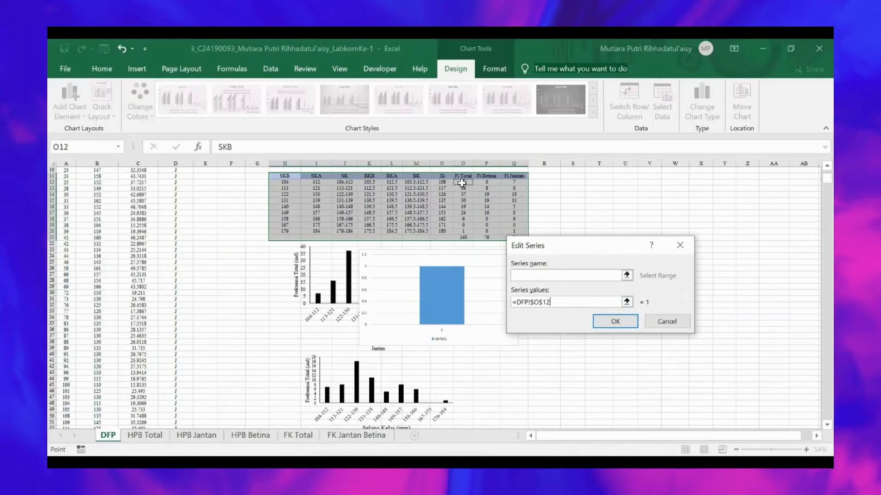
drag(461, 183, 463, 231)
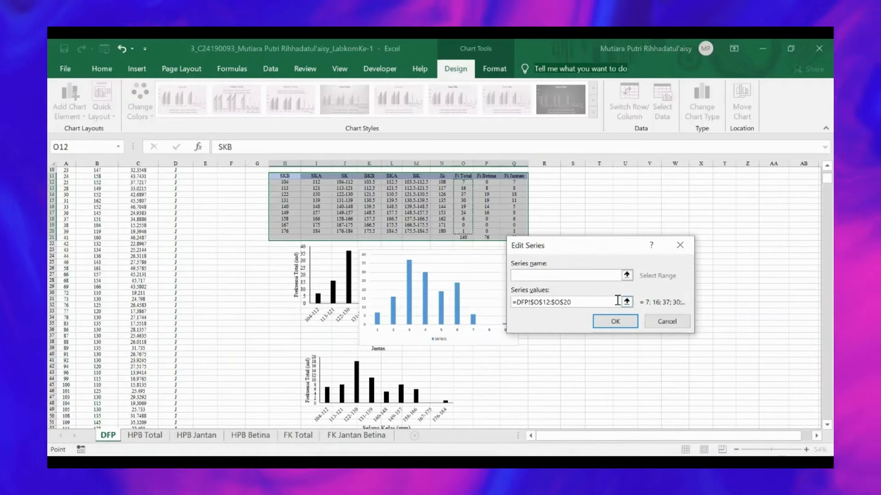
click(619, 325)
- Set the horizontal axis labels to the SK class intervals in J12:J20 and move the chart below the Betina chart
click(427, 365)
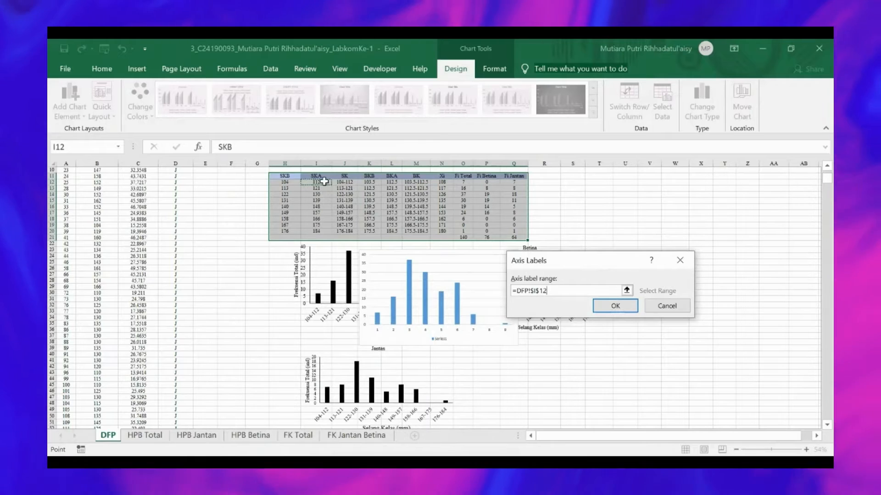
drag(324, 181, 325, 182)
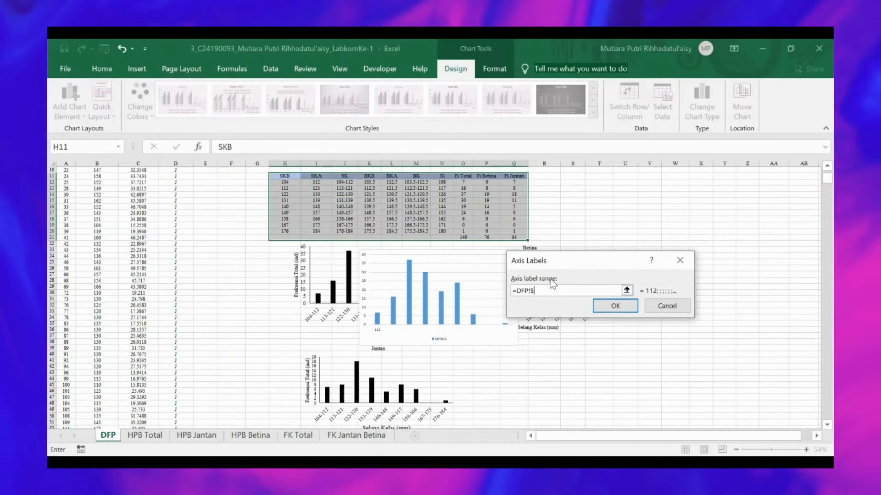
key(BackSpace)
key(BackSpace)
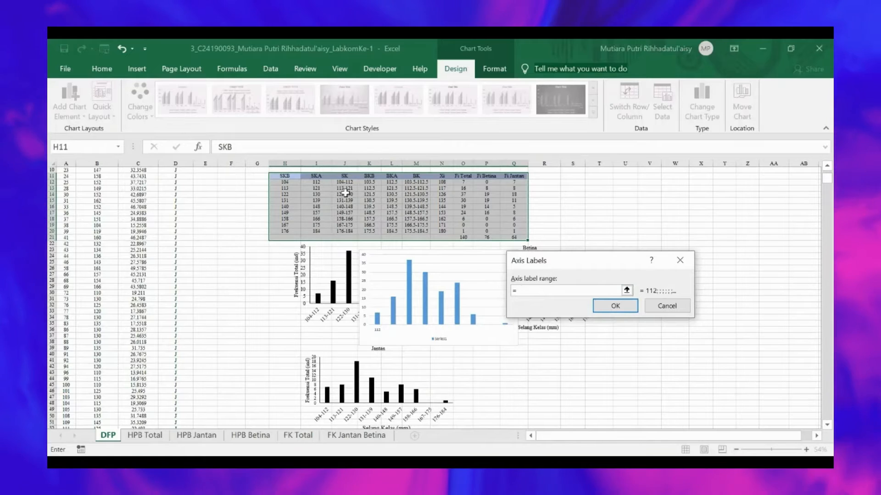
click(345, 183)
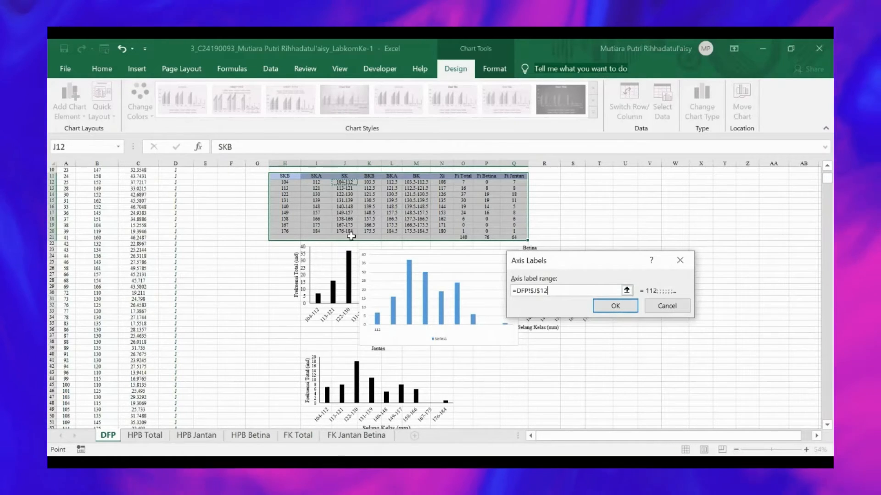
key(ctrl+shift+Down)
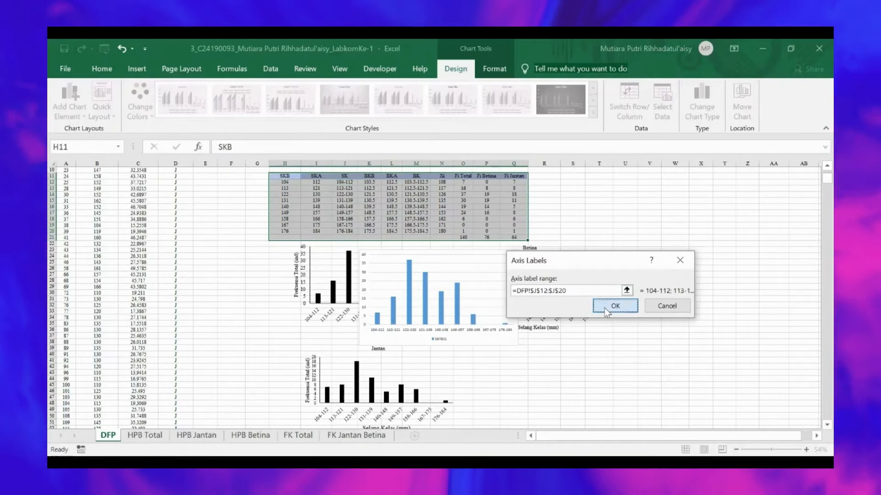
click(608, 310)
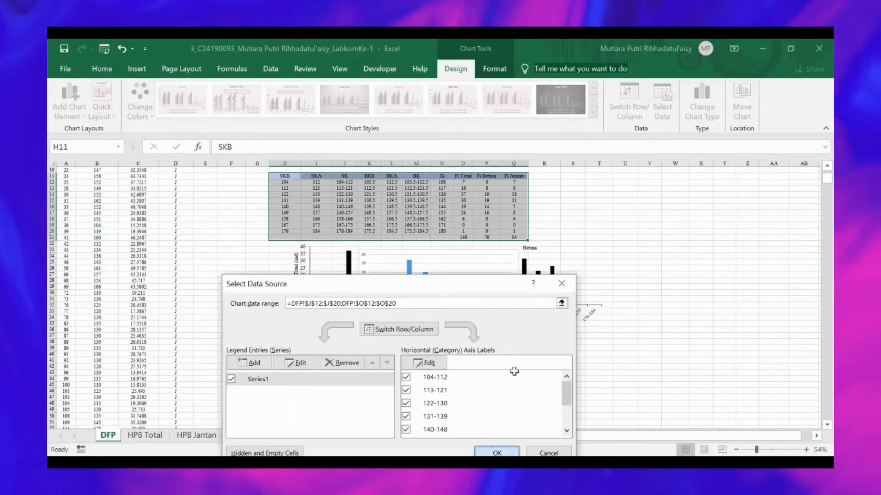
click(496, 453)
drag(496, 344, 601, 410)
scroll(590, 344, down, 1)
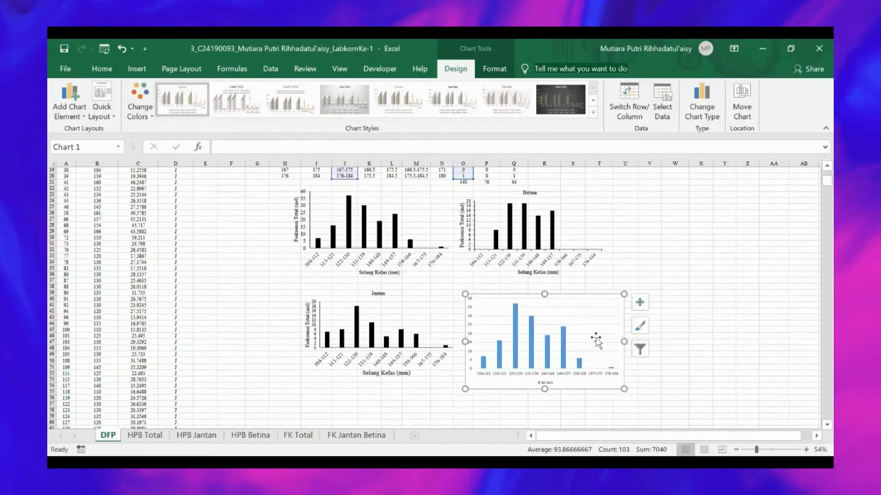
- Add axis titles to the new chart and remove its legend and gridlines
click(647, 303)
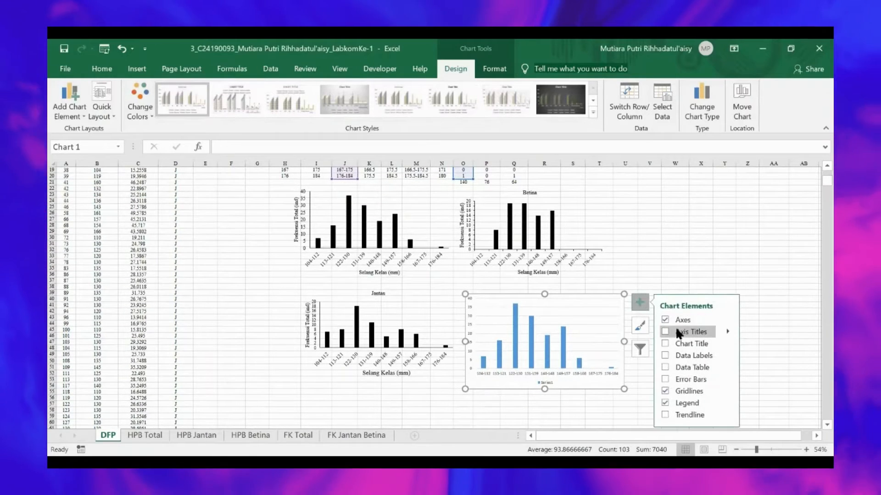
click(677, 331)
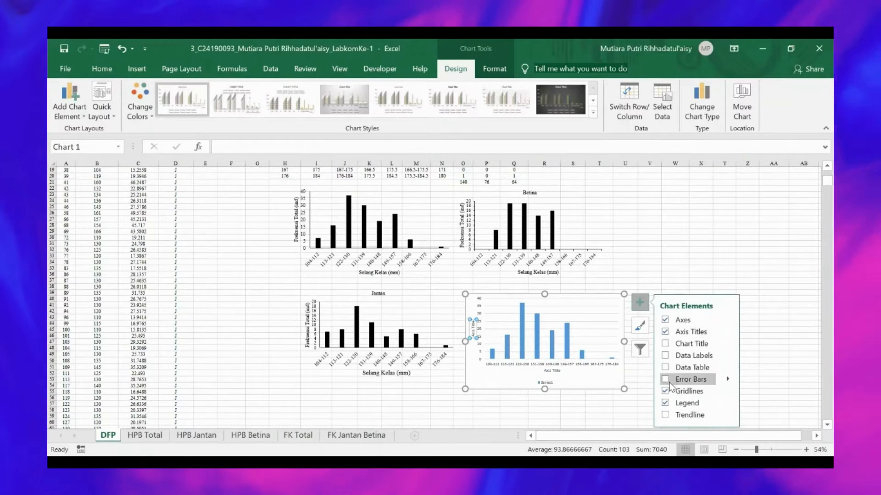
click(673, 401)
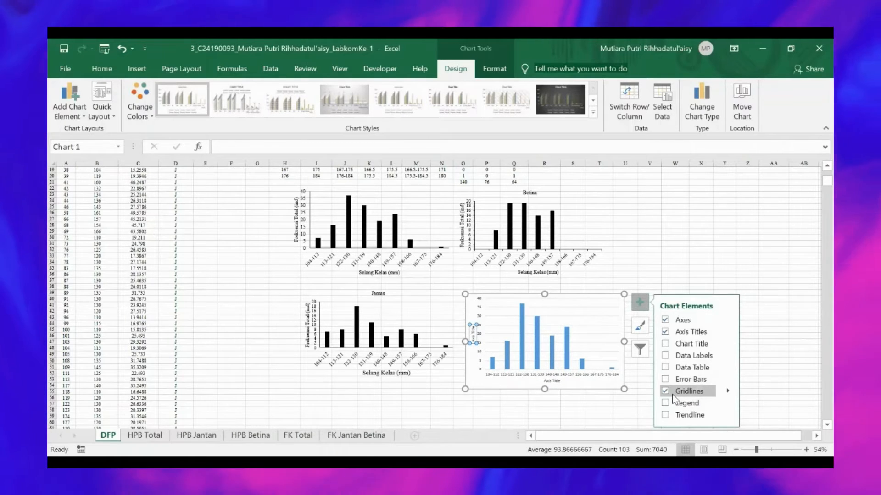
click(672, 393)
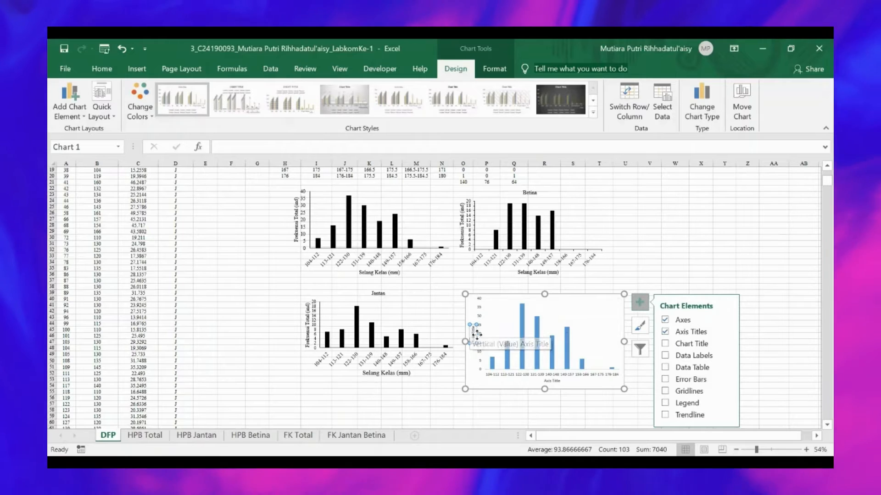
- Change the new chart's vertical axis title to "Frekuensi Total (ind)"
click(474, 335)
drag(473, 335, 474, 344)
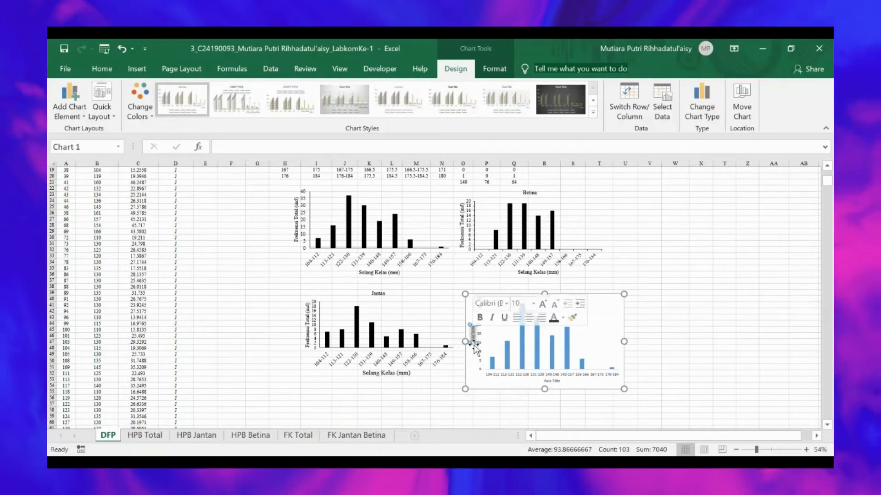
key(BackSpace)
text(Frek)
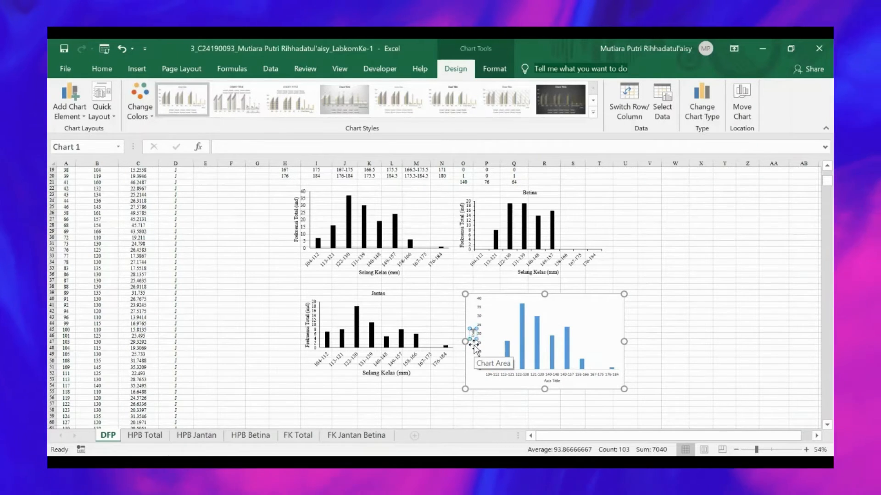
text(uensi Total)
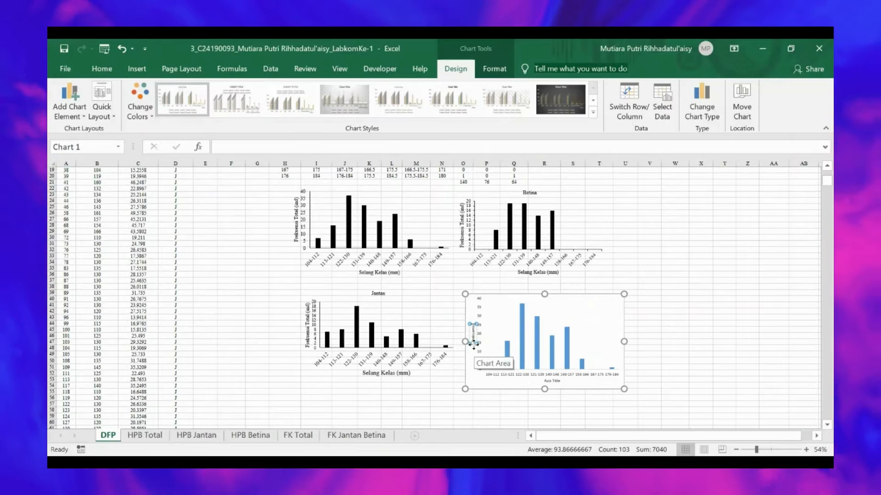
text( (ind)
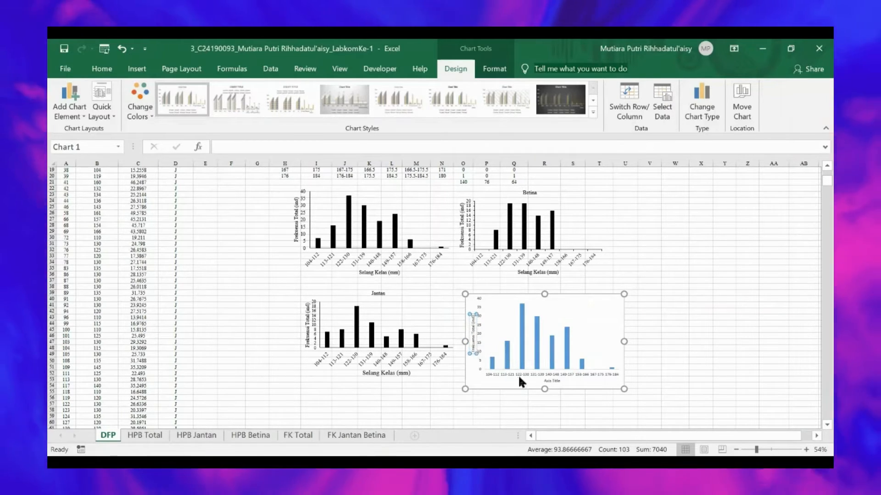
- Change the new chart's horizontal axis title to "Selang Kelas (mm)"
click(556, 382)
click(556, 381)
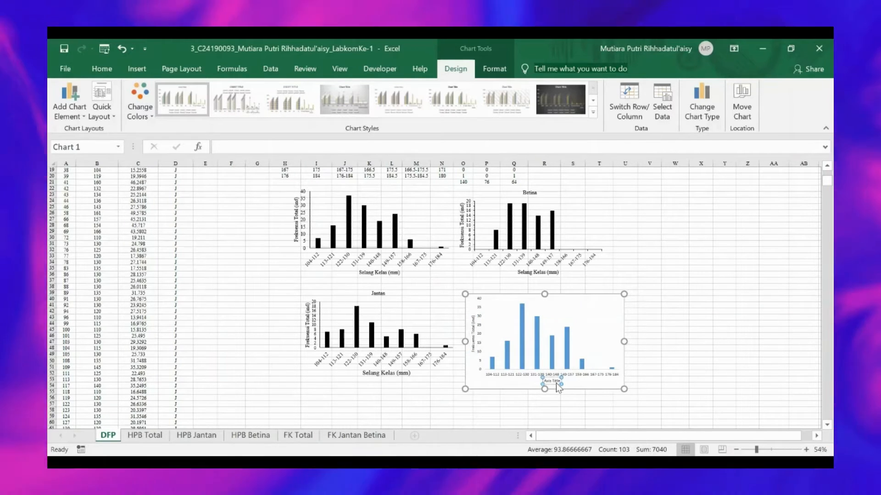
key(ctrl+a)
key(BackSpace)
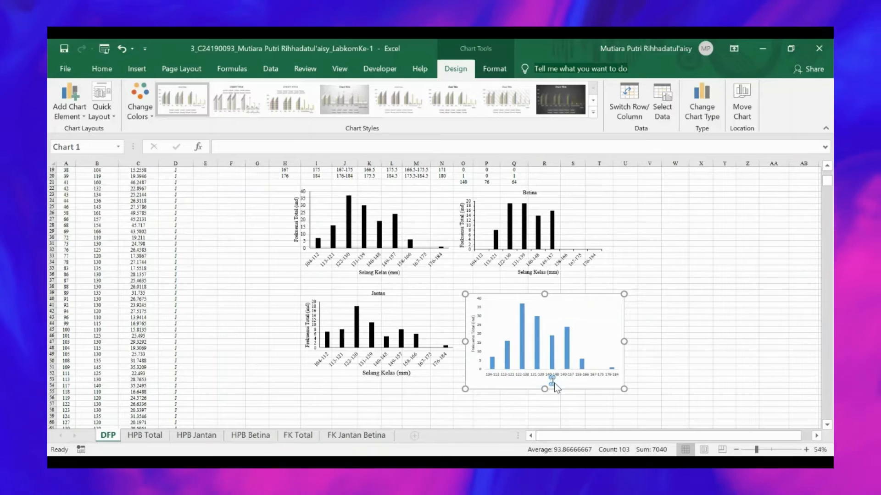
text(Selang K)
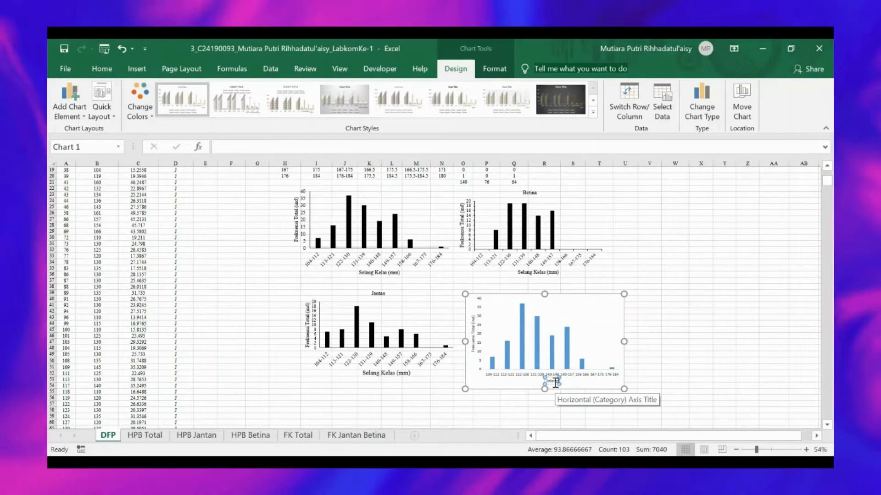
text(e)
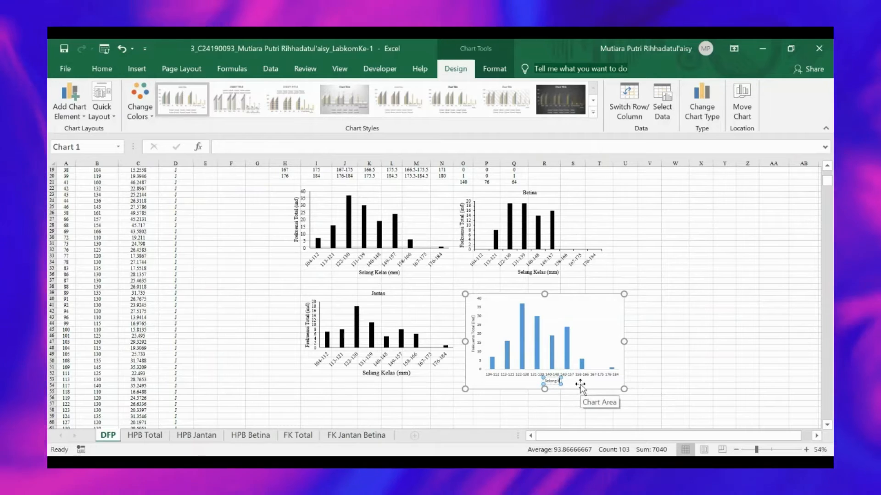
key(BackSpace)
key(BackSpace)
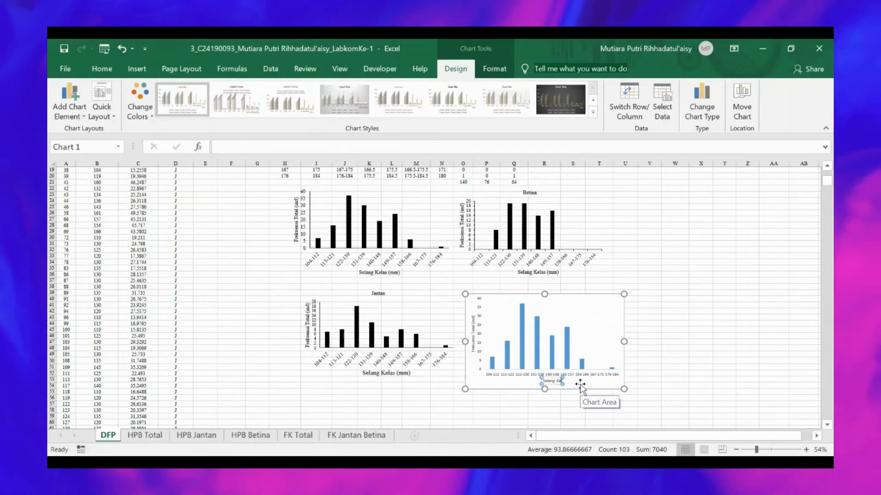
text(Kelas a)
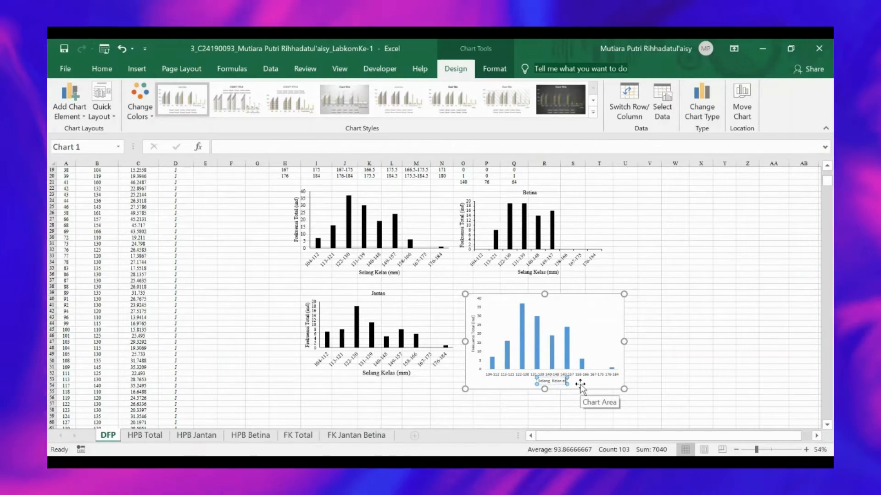
text(tas)
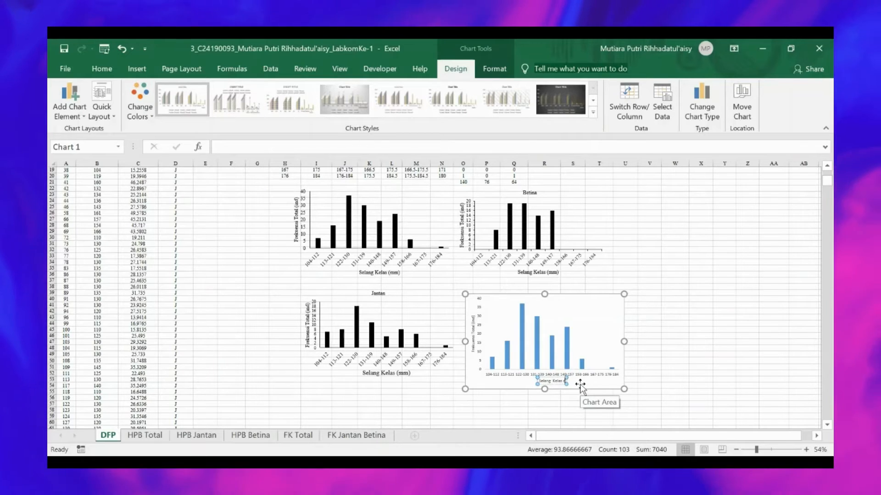
text( (mm))
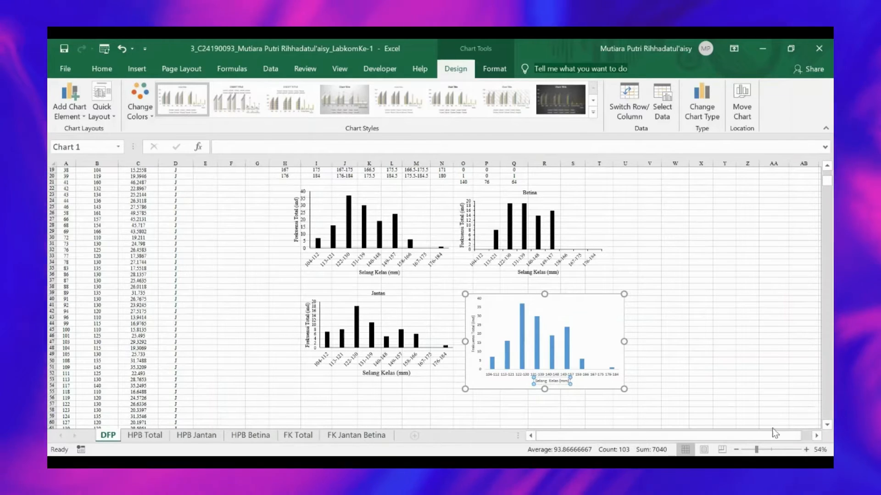
ctrl+scroll(725, 409, up, 4)
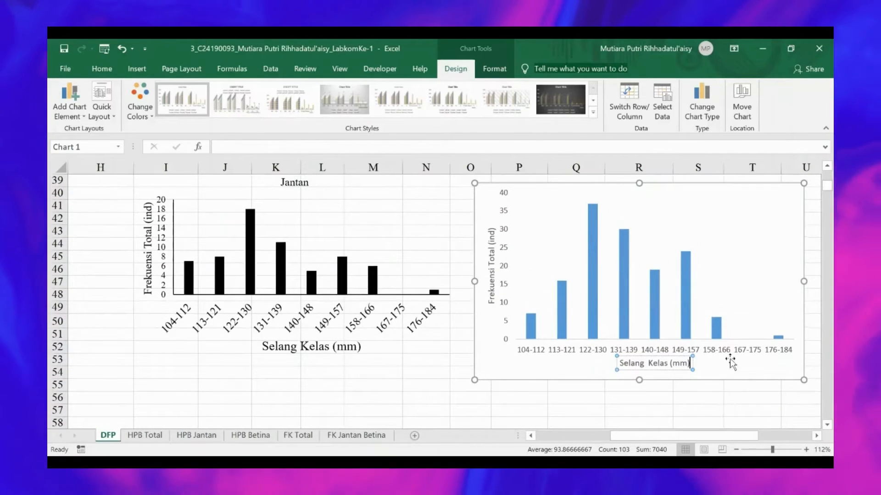
- Remove the new chart's background fill and give its chart area a solid black border
scroll(725, 241, up, 1)
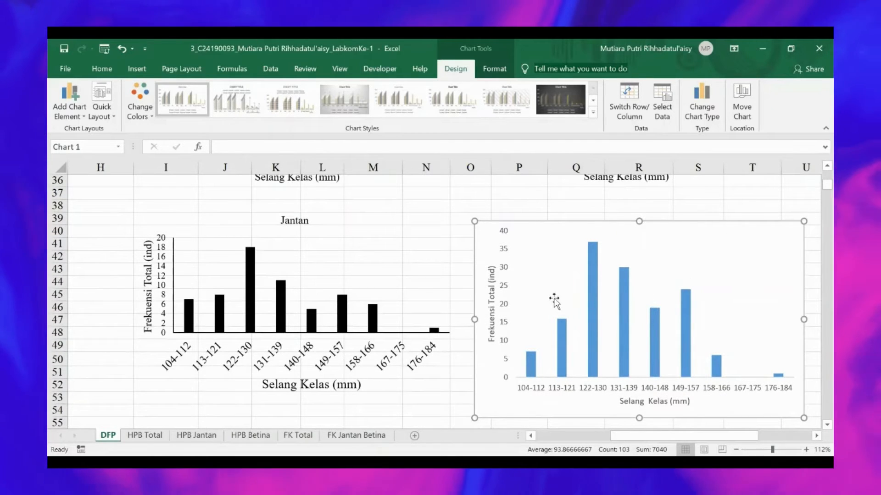
double_click(506, 300)
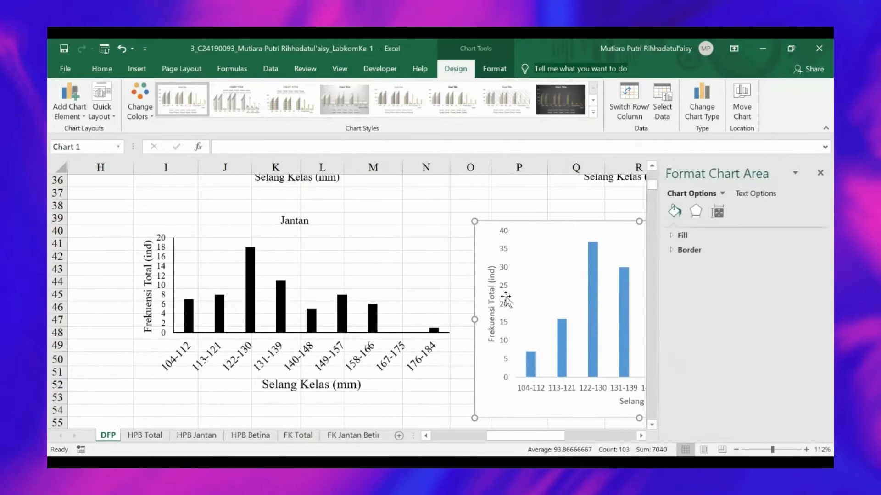
click(679, 236)
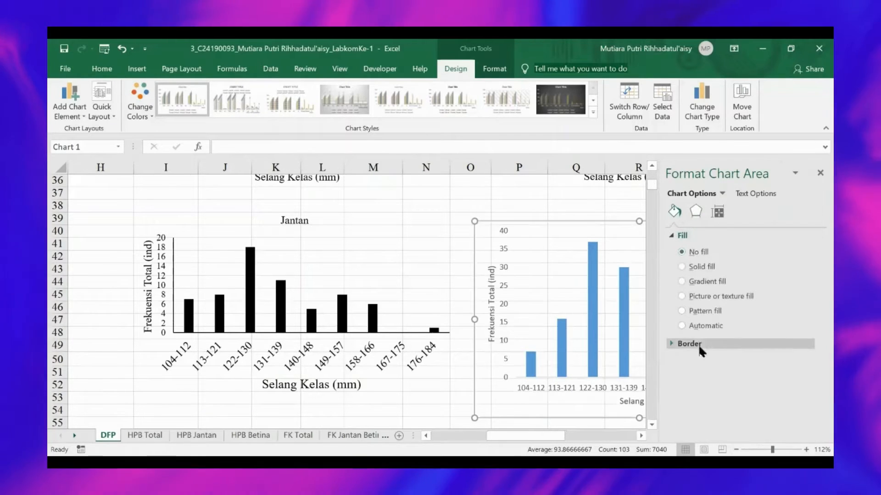
click(697, 344)
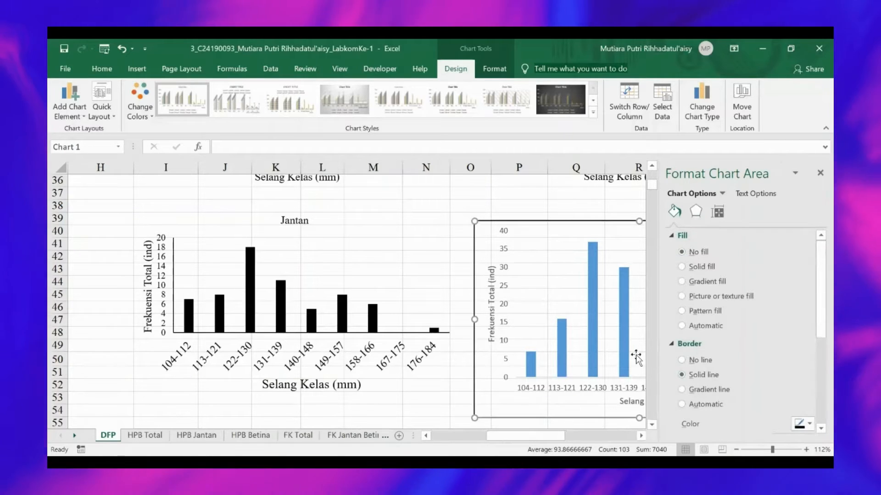
- Give the new chart's vertical axis a solid black line
click(507, 339)
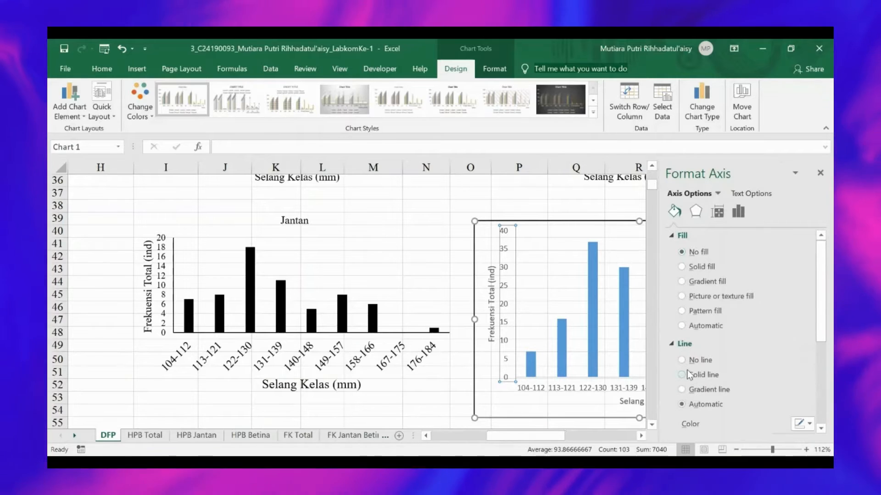
click(682, 375)
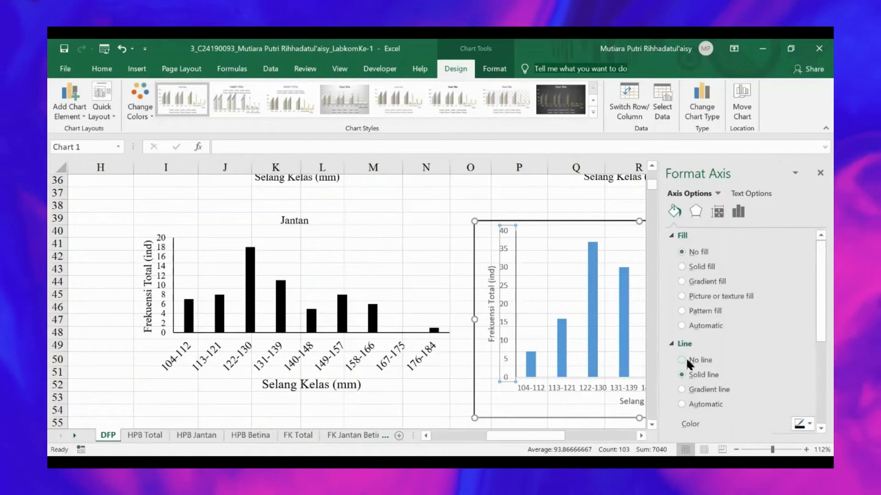
scroll(730, 352, down, 4)
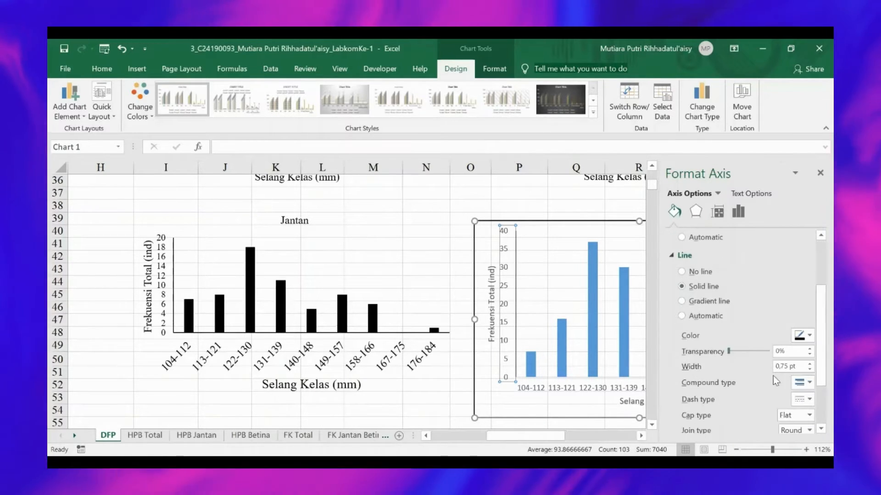
click(810, 364)
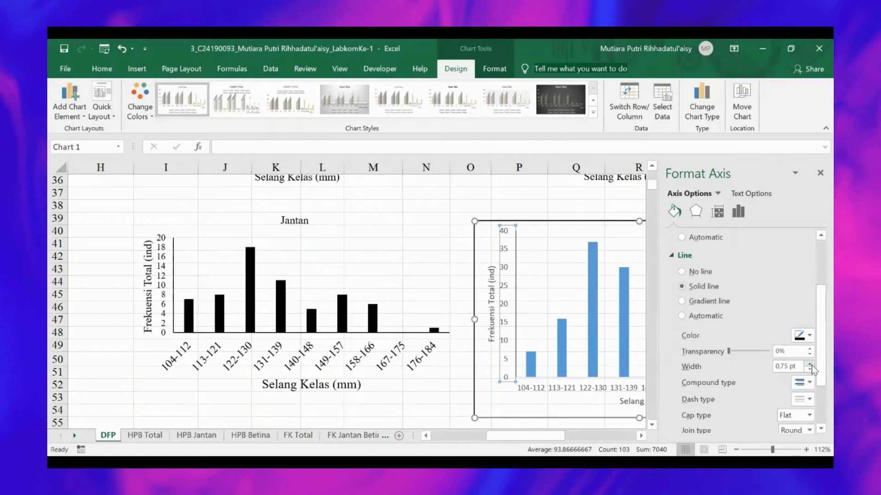
- Format the new chart's horizontal axis with no fill and a solid black line 1 pt wide
click(563, 381)
scroll(711, 266, up, 3)
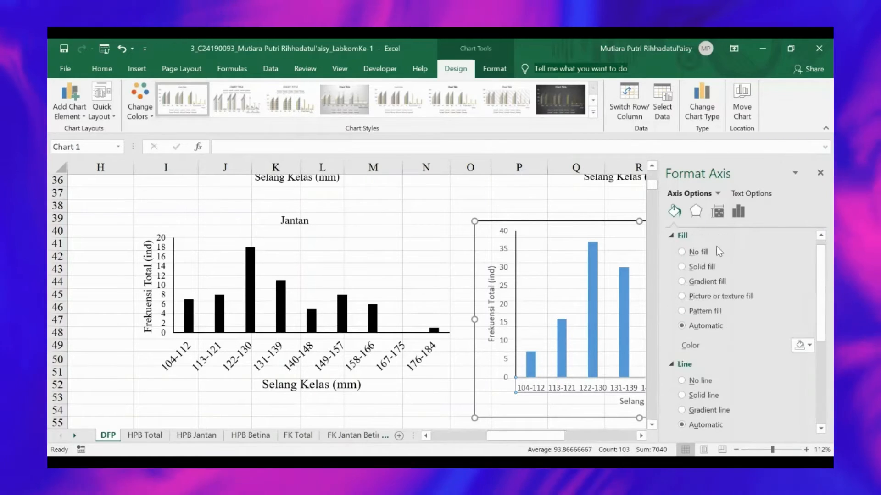
click(683, 252)
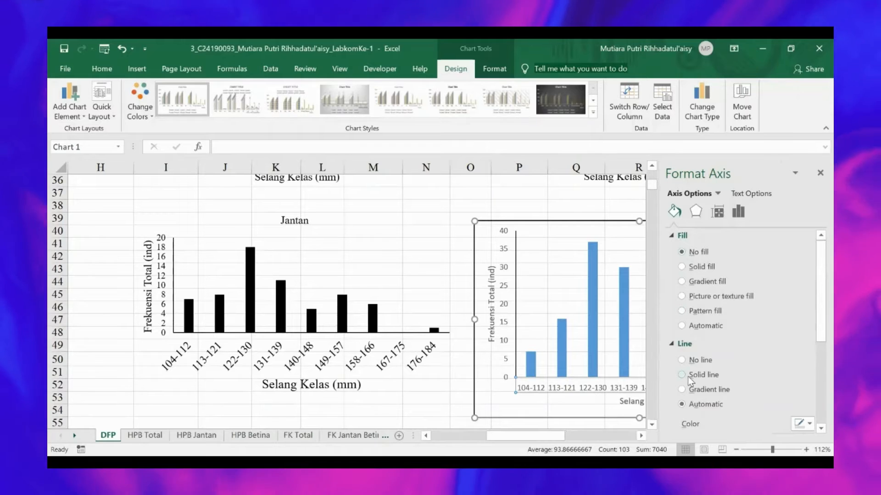
scroll(784, 359, down, 3)
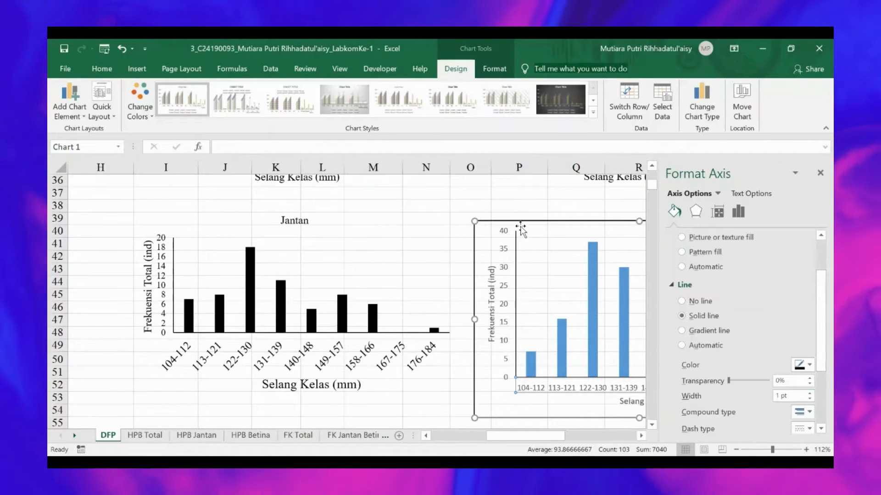
- Remove the border line around the new chart's area
click(536, 224)
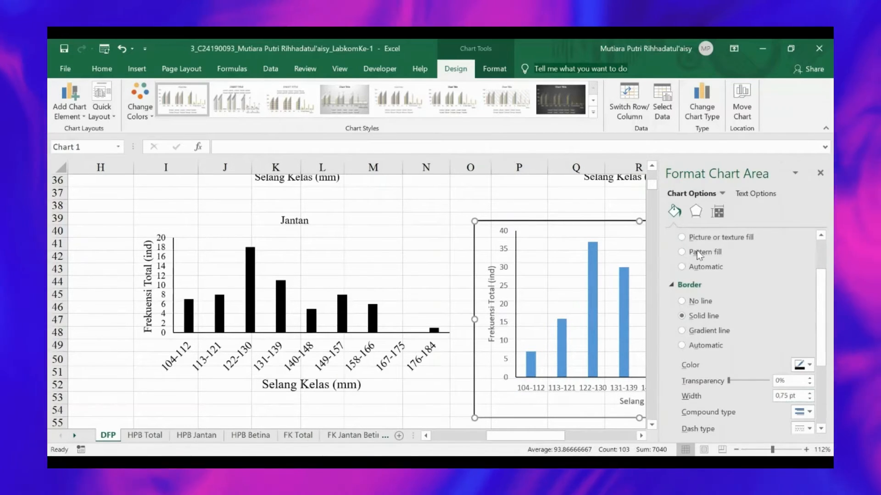
scroll(698, 251, up, 2)
scroll(697, 337, down, 2)
click(689, 302)
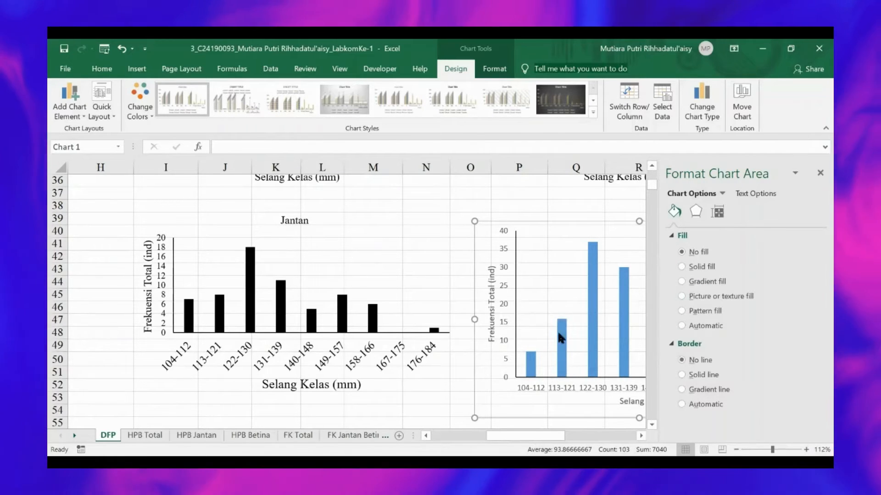
- Fill the columns of the new chart's data series with solid black
click(560, 326)
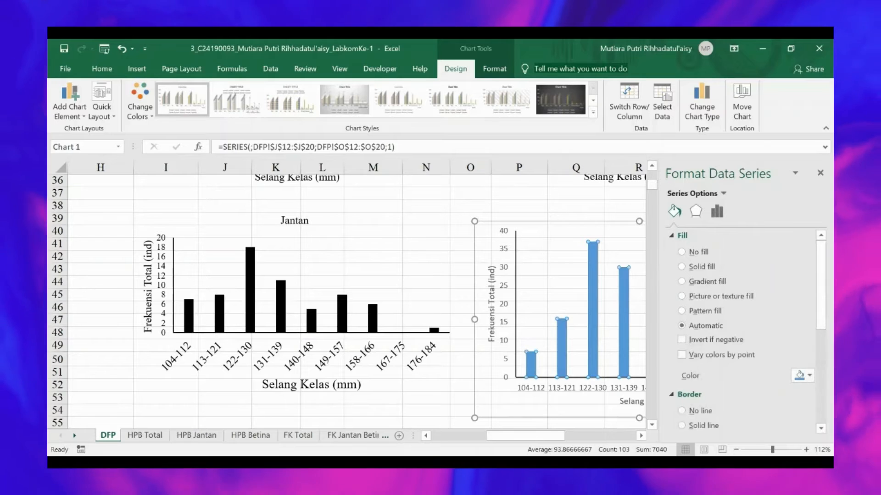
drag(551, 435, 589, 435)
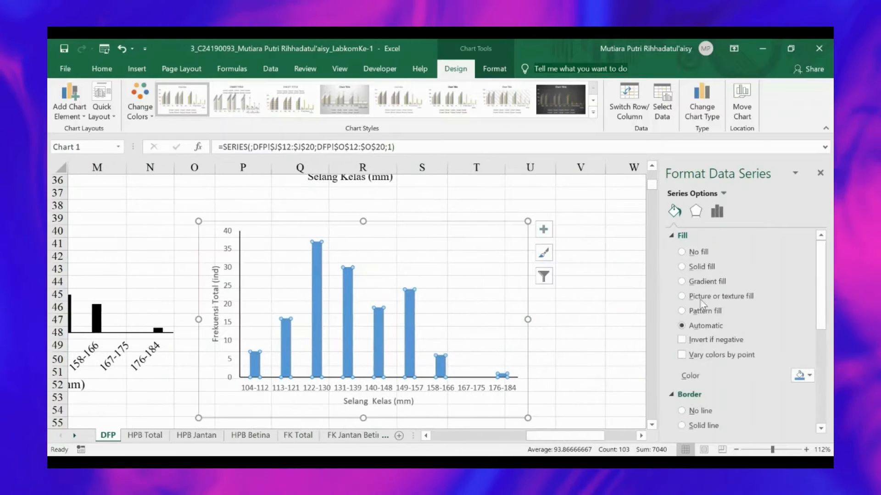
click(689, 266)
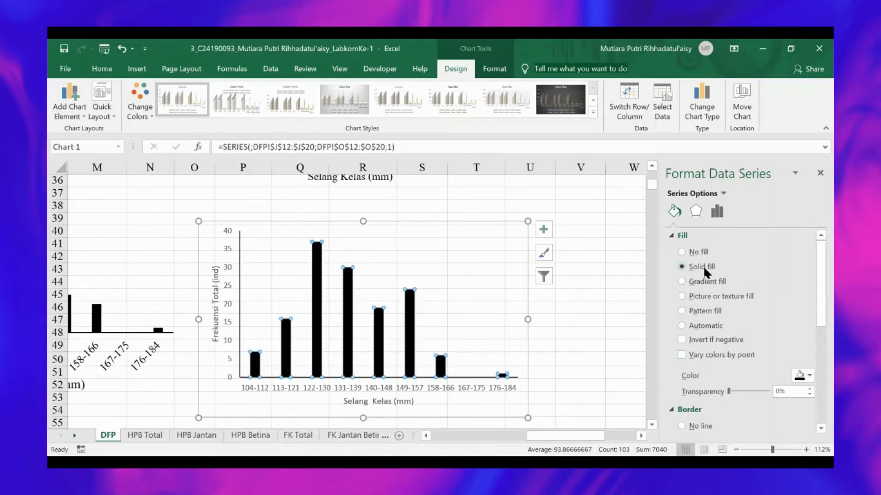
- Set the new chart's horizontal axis labels to Times New Roman, size 12
click(492, 388)
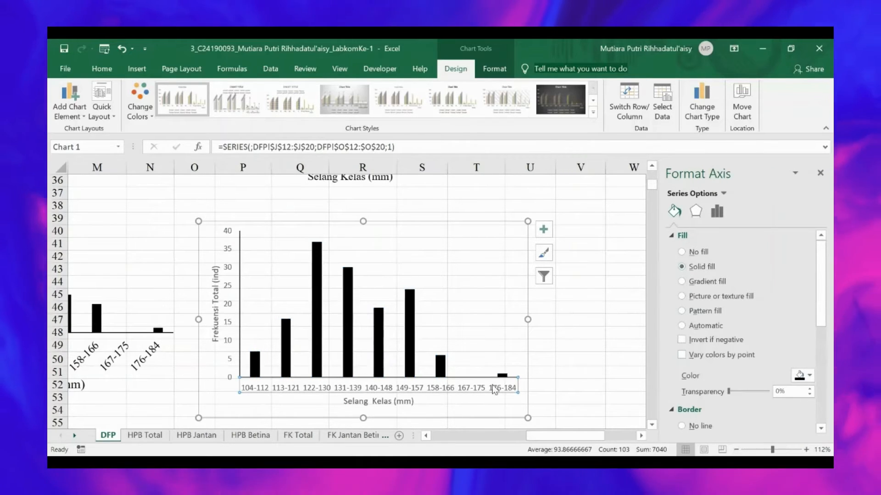
click(105, 75)
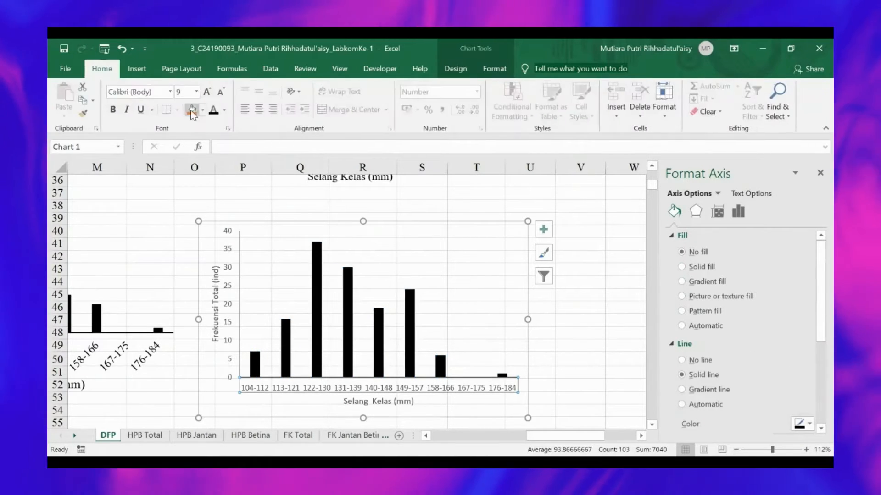
click(169, 92)
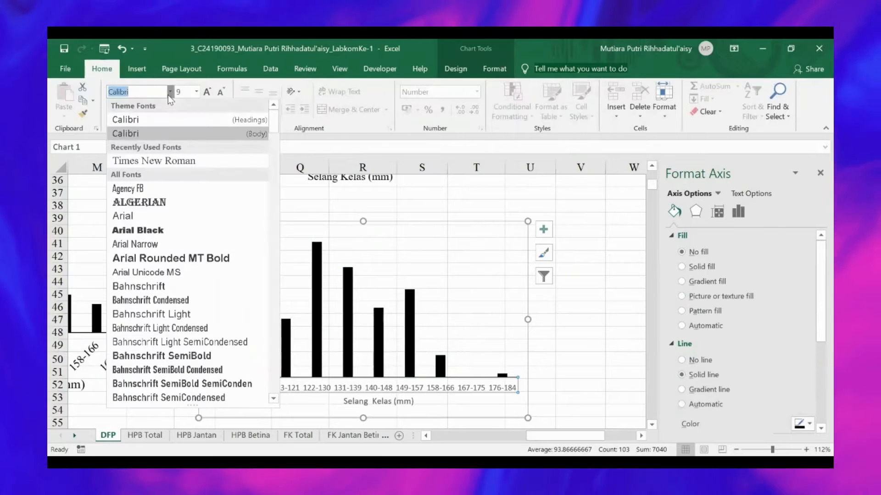
click(209, 158)
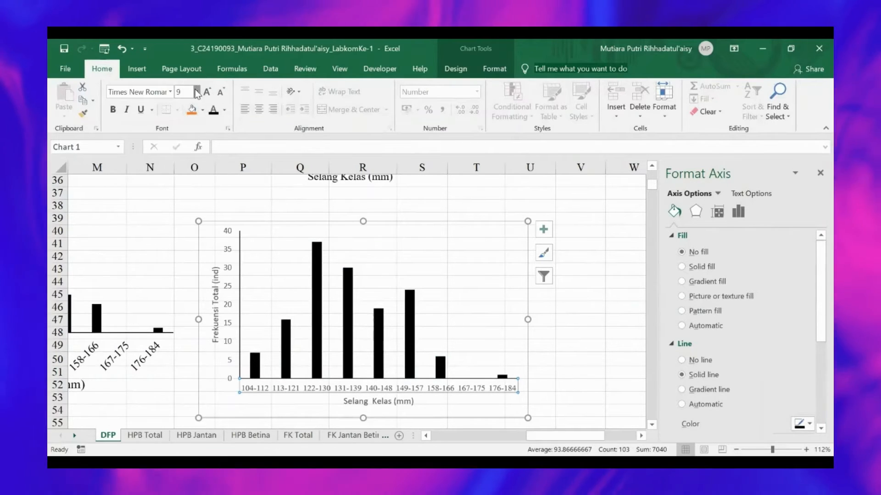
click(197, 92)
click(180, 166)
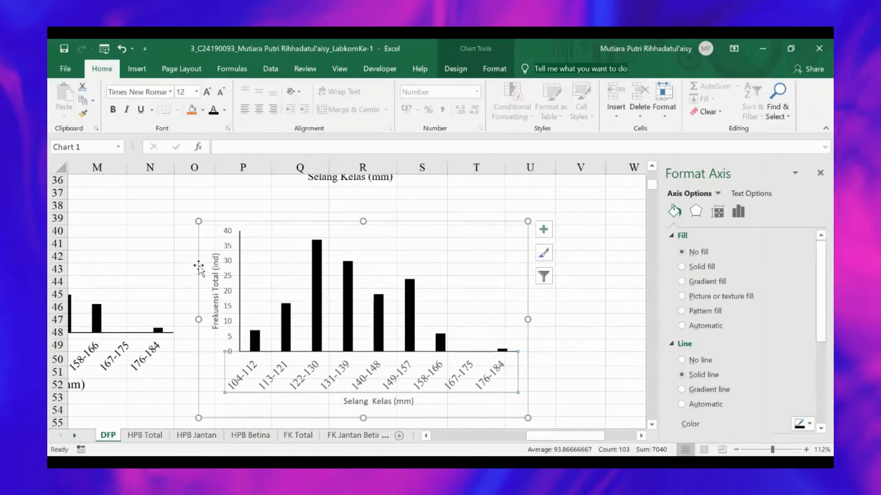
- Set the vertical axis title "Frekuensi Total (ind)" to Times New Roman, size 12
click(215, 275)
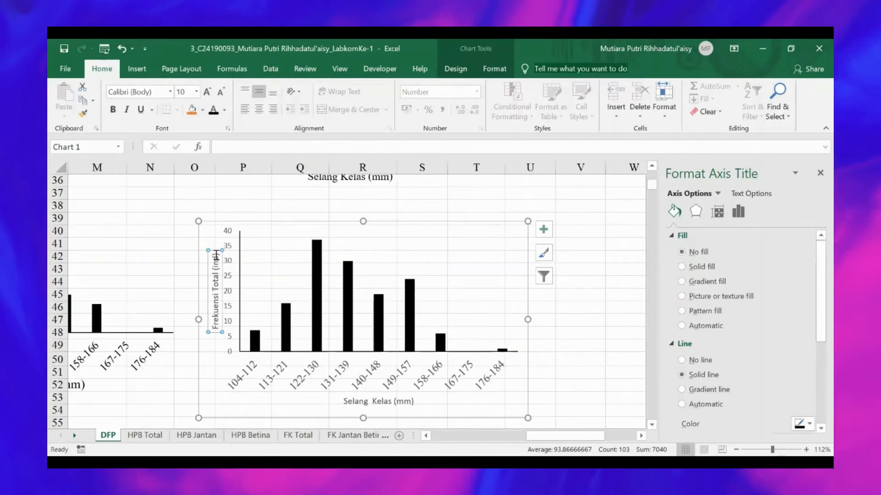
click(196, 91)
click(180, 167)
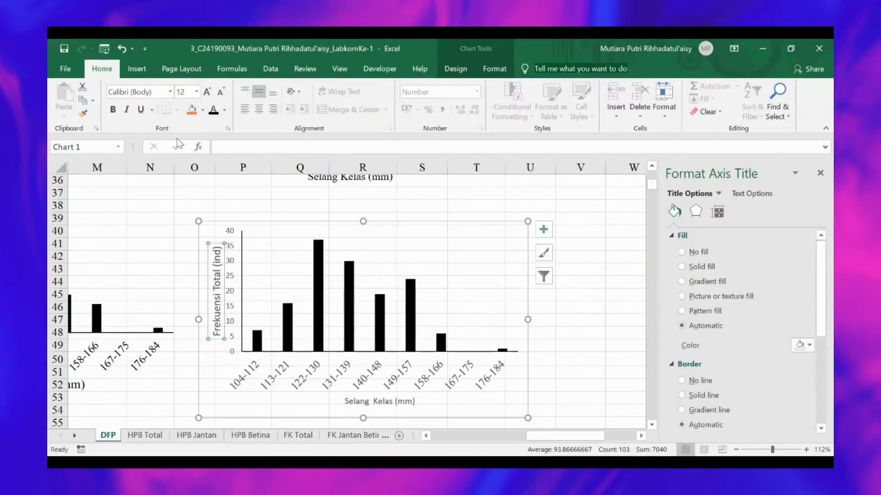
click(169, 92)
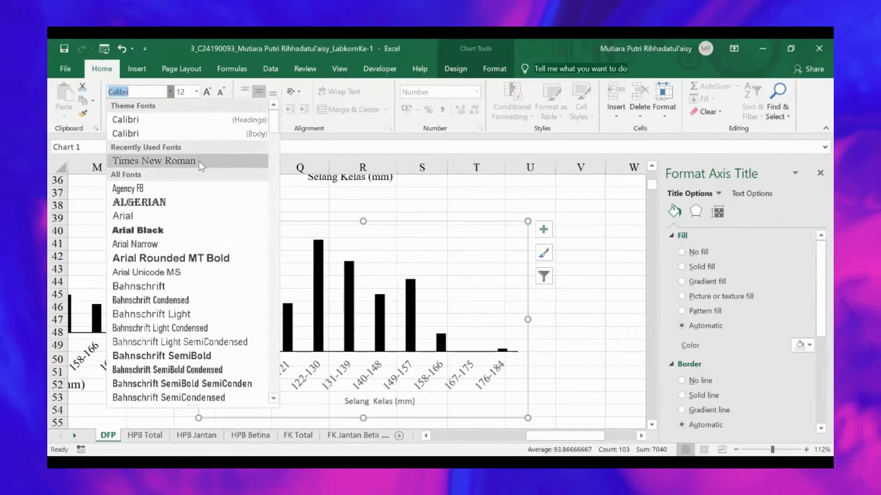
click(152, 163)
- Reapply Times New Roman to the horizontal axis labels and color both these labels and the vertical axis title black
click(266, 374)
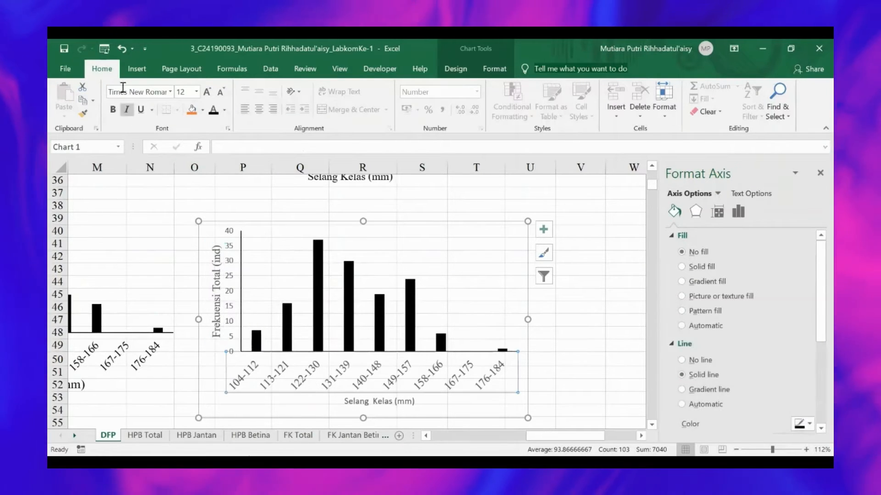
click(171, 92)
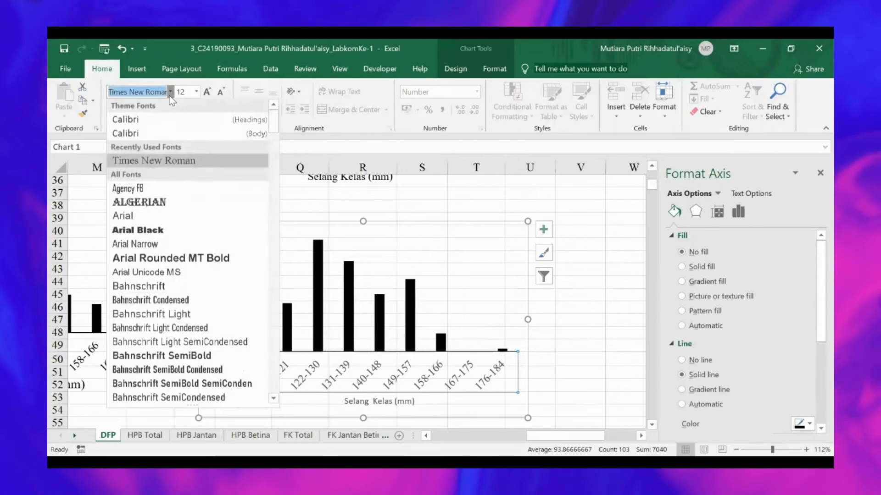
click(189, 163)
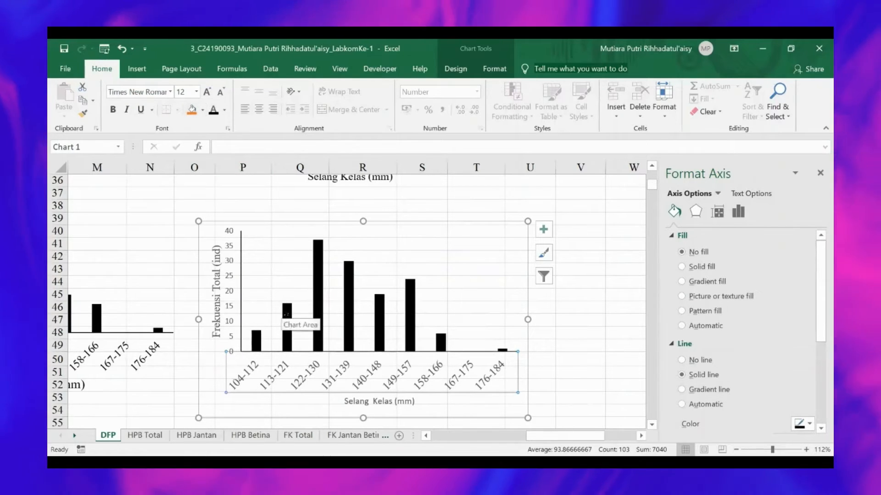
click(215, 300)
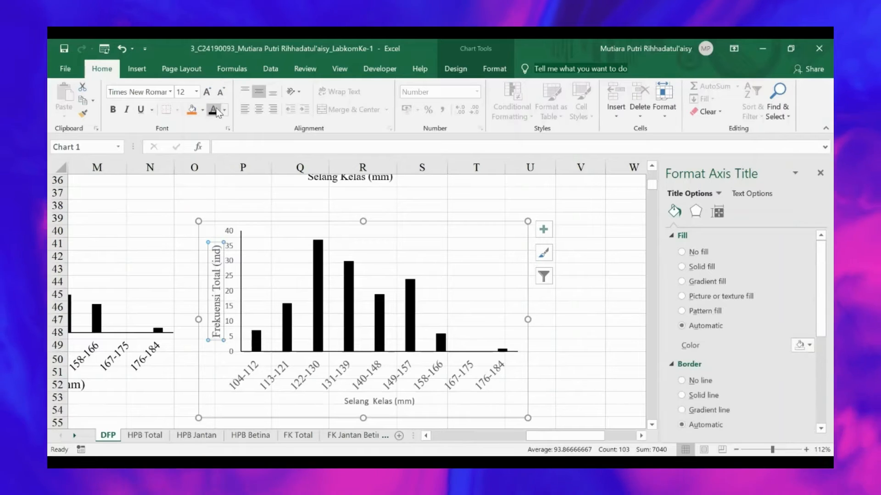
click(315, 378)
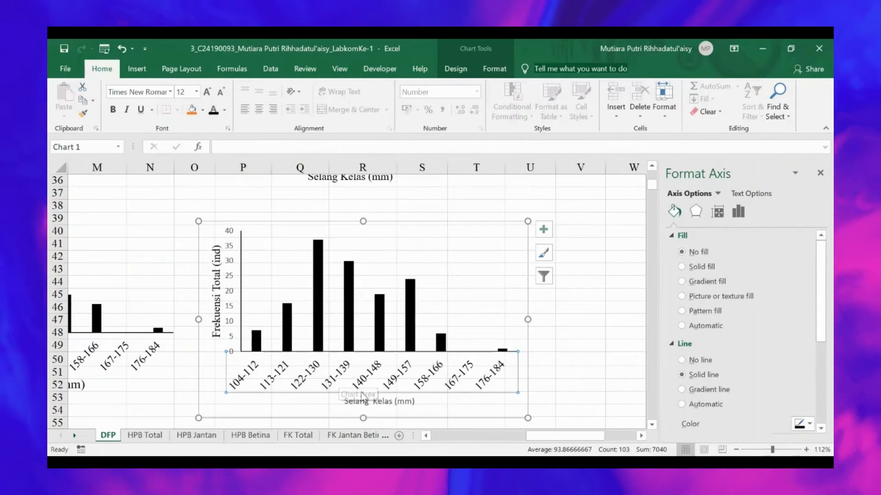
- Format the horizontal axis title "Selang Kelas (mm)" as black Times New Roman, size 12
click(207, 92)
click(208, 92)
click(207, 92)
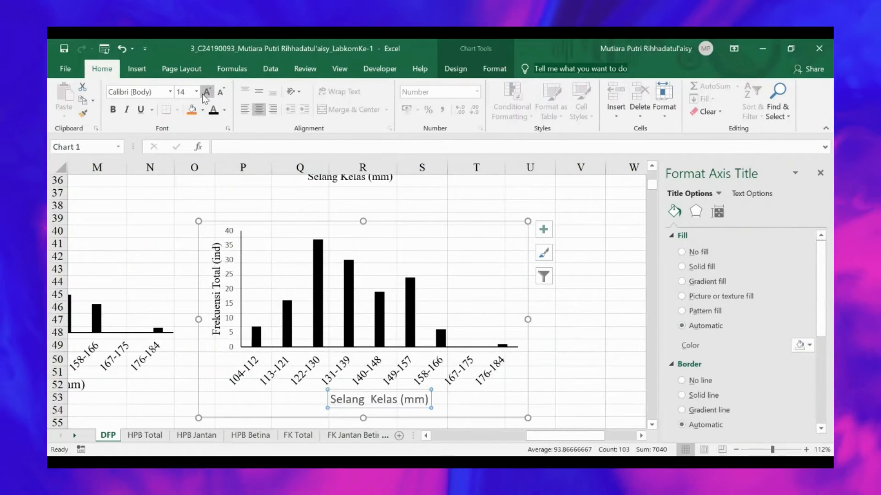
click(222, 93)
click(169, 92)
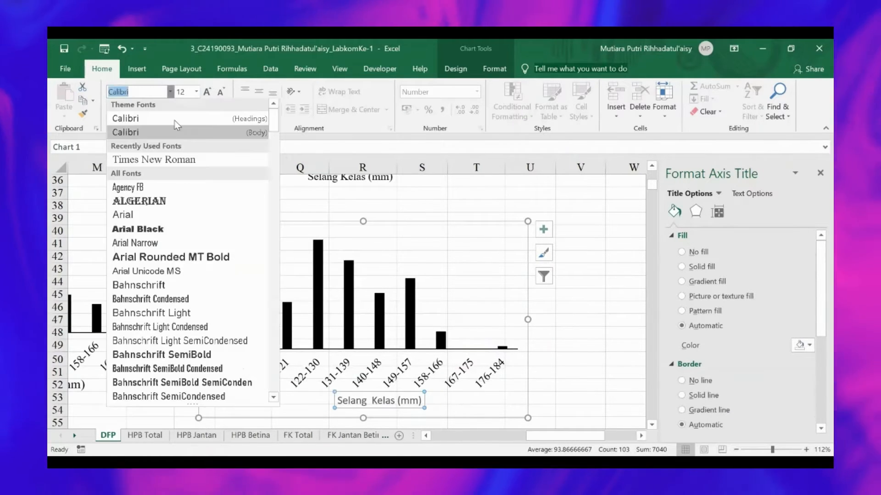
click(199, 163)
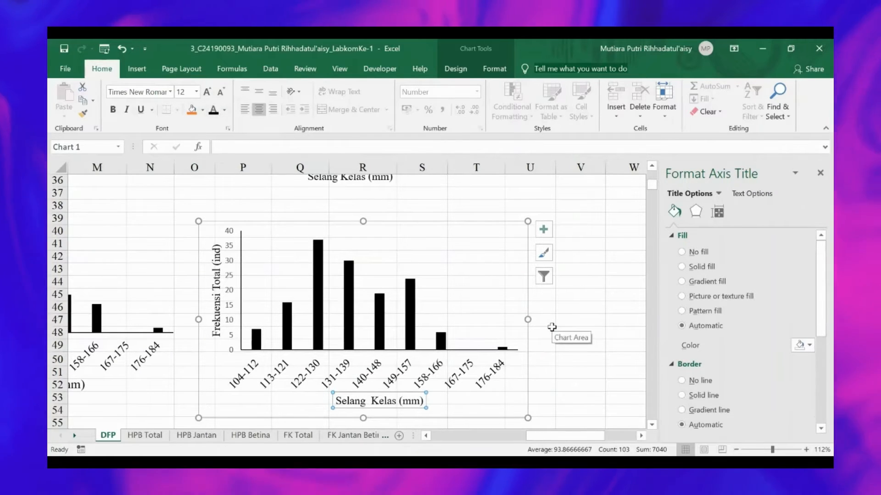
scroll(551, 326, up, 3)
scroll(552, 326, down, 5)
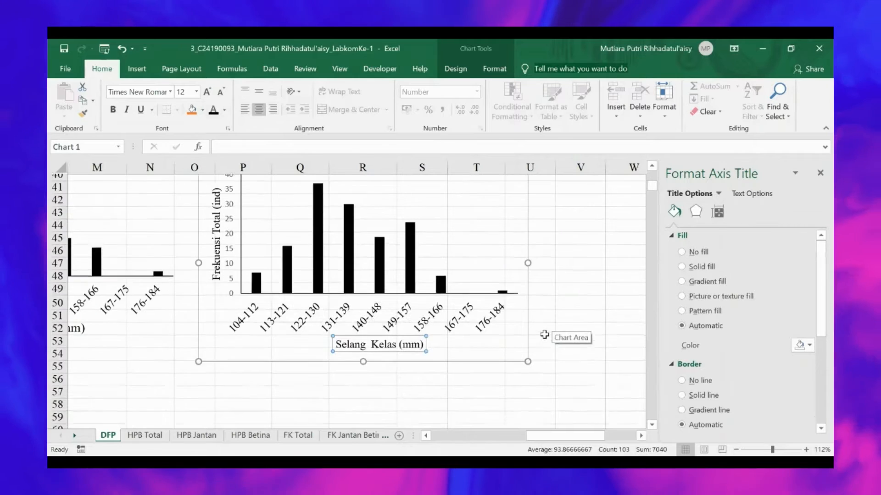
scroll(598, 324, up, 3)
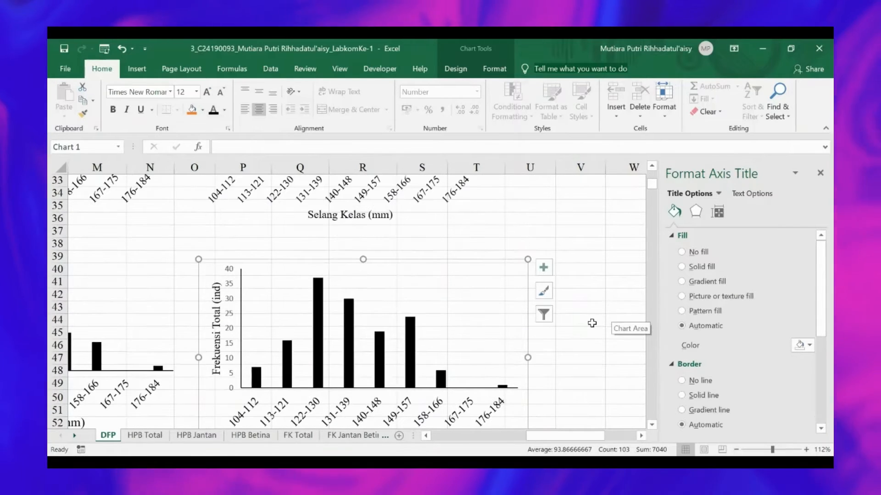
scroll(589, 324, down, 2)
scroll(589, 324, up, 2)
scroll(580, 329, down, 2)
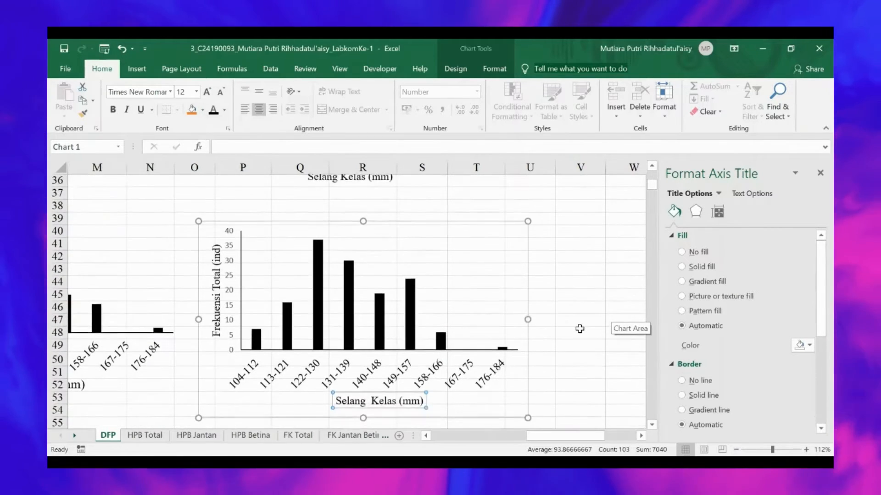
- Deselect the new chart and compare its formatting with the existing Betina chart above it
click(581, 331)
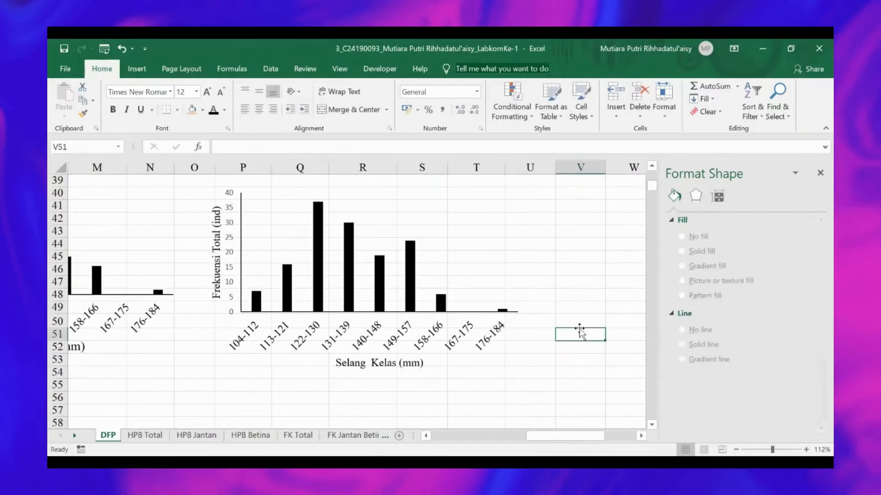
scroll(579, 330, up, 7)
scroll(579, 331, down, 5)
scroll(579, 330, up, 5)
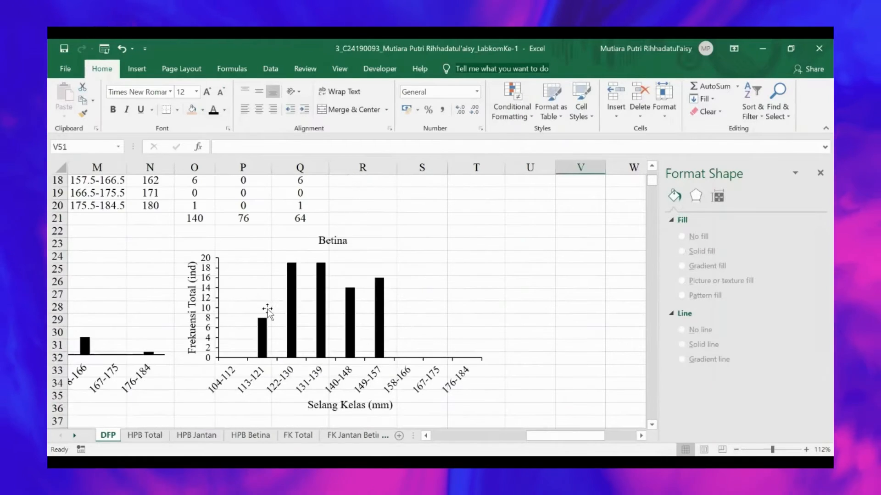
scroll(321, 306, up, 3)
scroll(321, 307, down, 11)
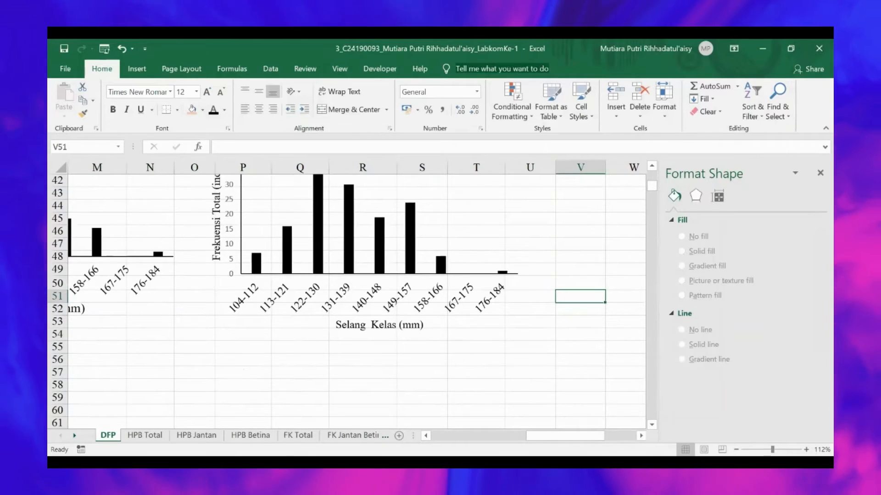
scroll(560, 294, down, 5)
- Check the Betina chart's source data series and review all four length-frequency charts together with the class table on the DFP sheet
click(461, 231)
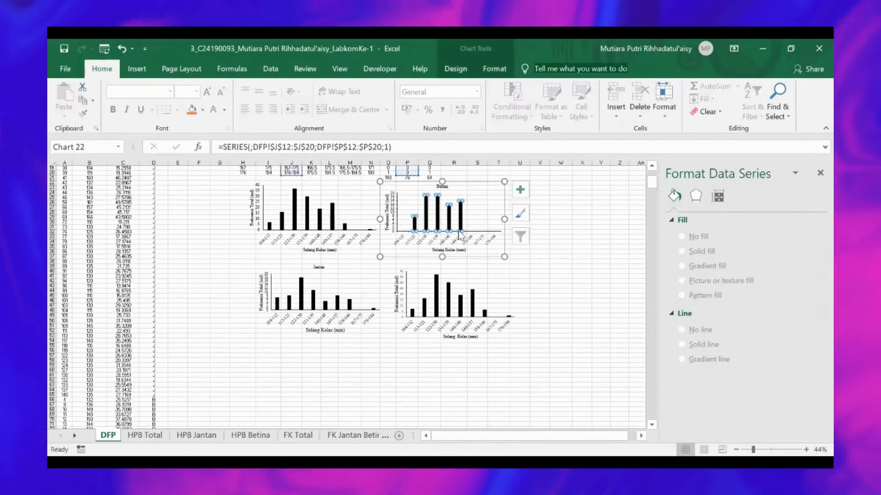
scroll(451, 206, up, 3)
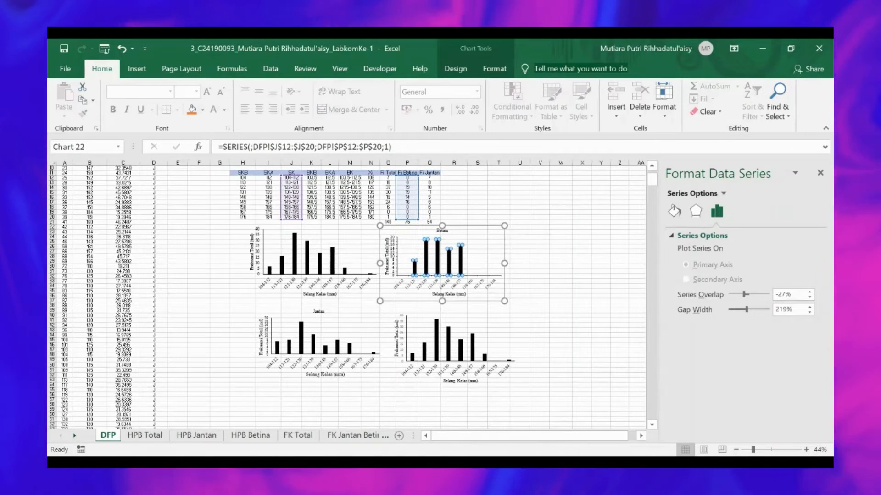
click(331, 349)
click(548, 406)
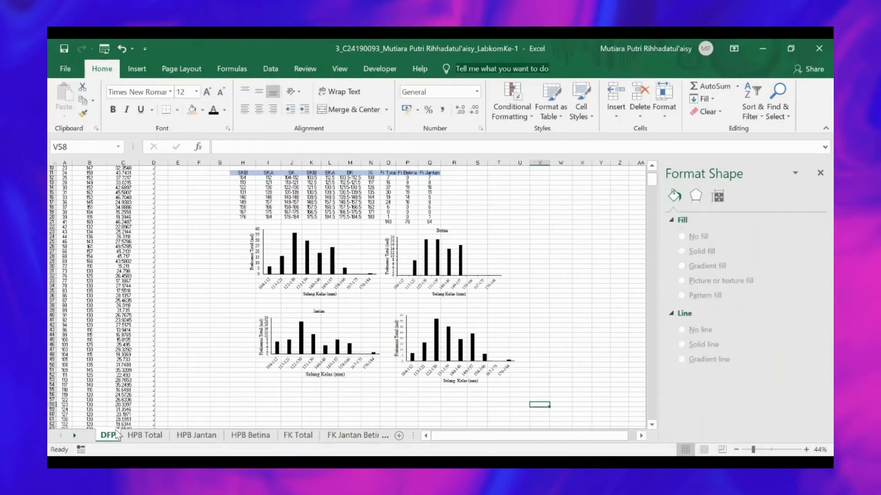
scroll(230, 362, up, 3)
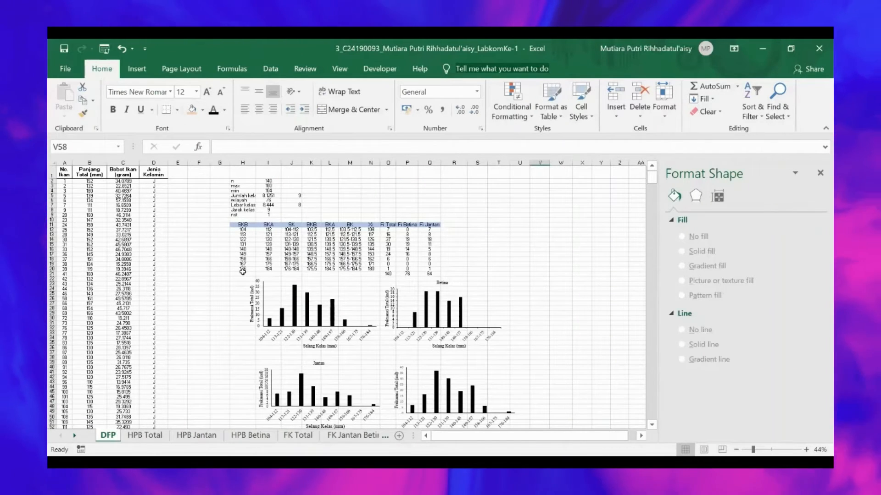
scroll(241, 272, down, 6)
scroll(240, 257, up, 6)
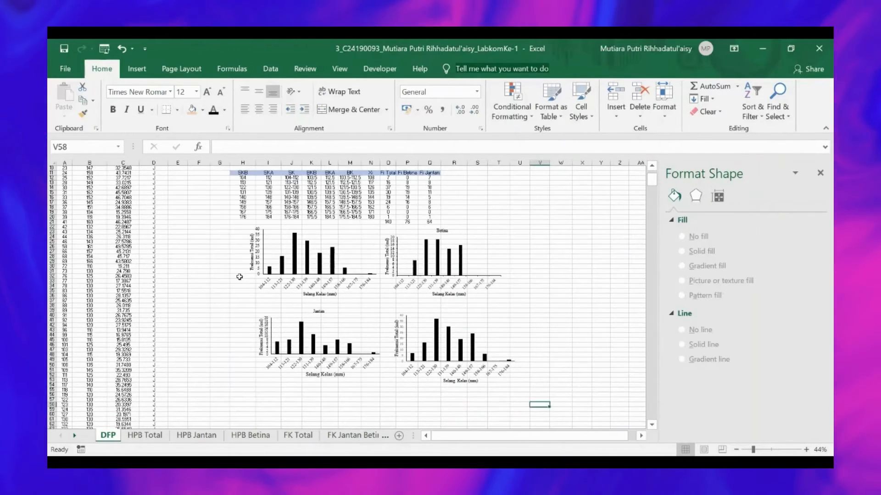
scroll(232, 294, down, 3)
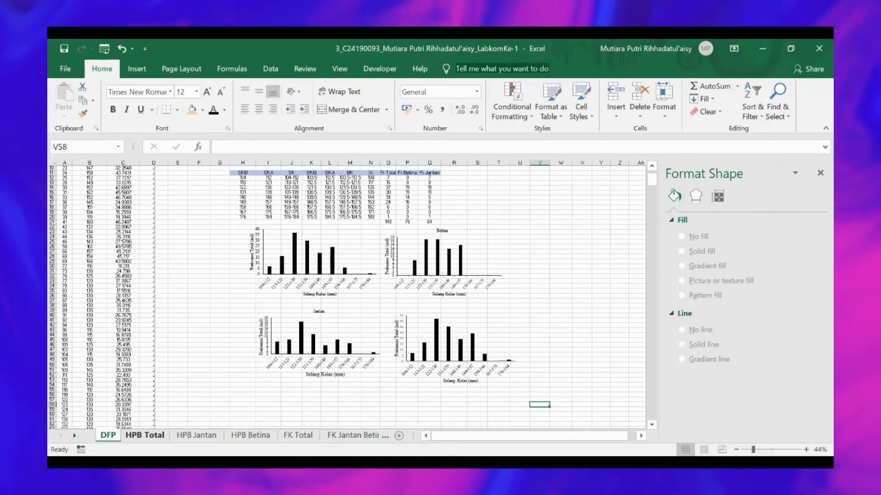
- Switch to the HPB Total sheet and inspect the Log L formula for the first fish in cell E2
key(ctrl+Page_Down)
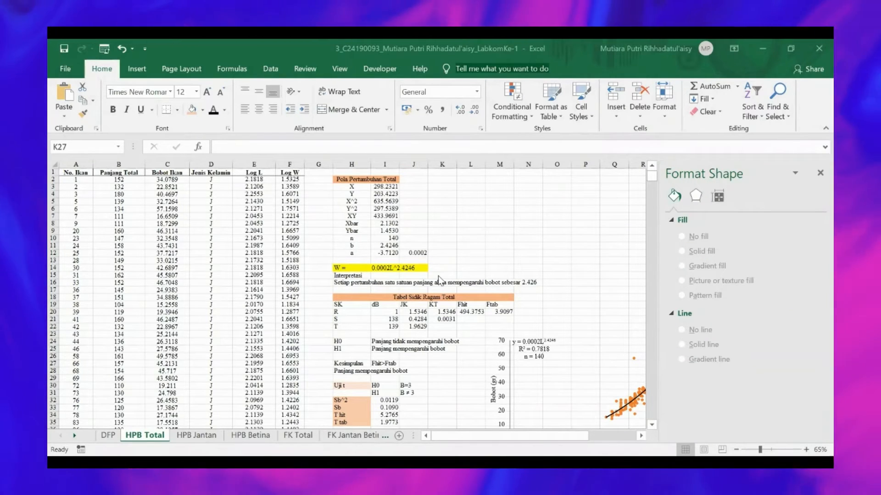
click(435, 205)
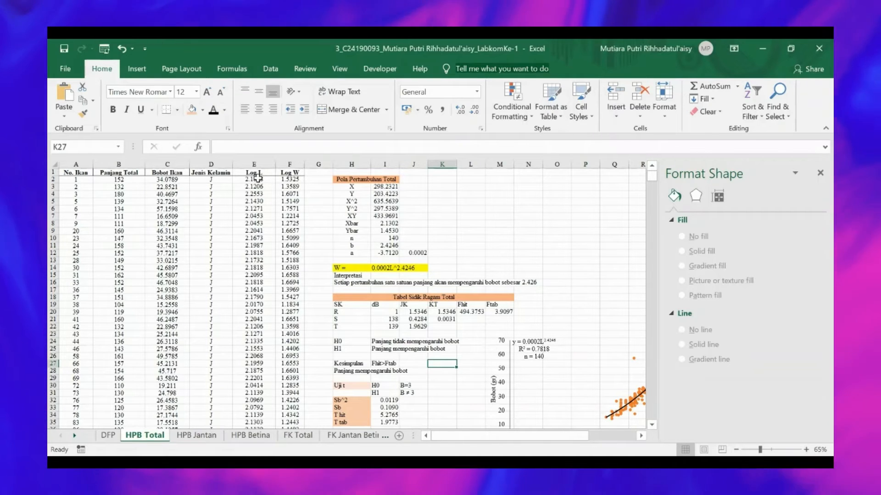
click(286, 173)
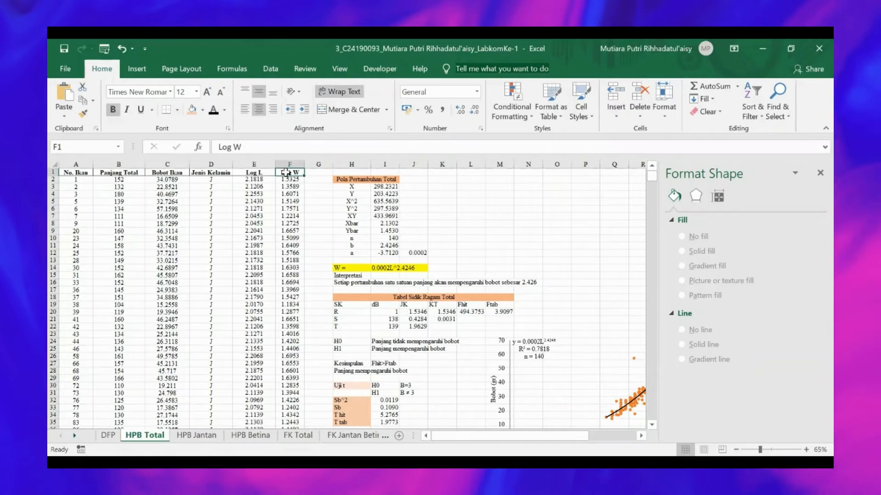
click(255, 179)
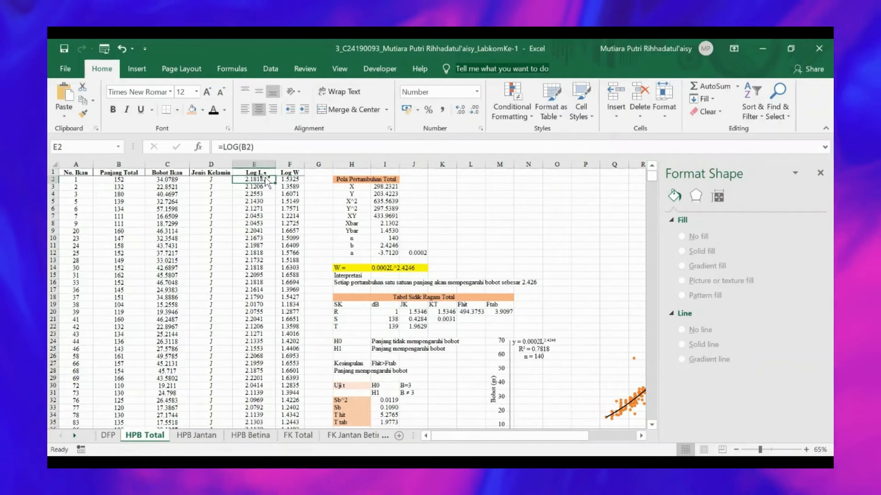
click(265, 147)
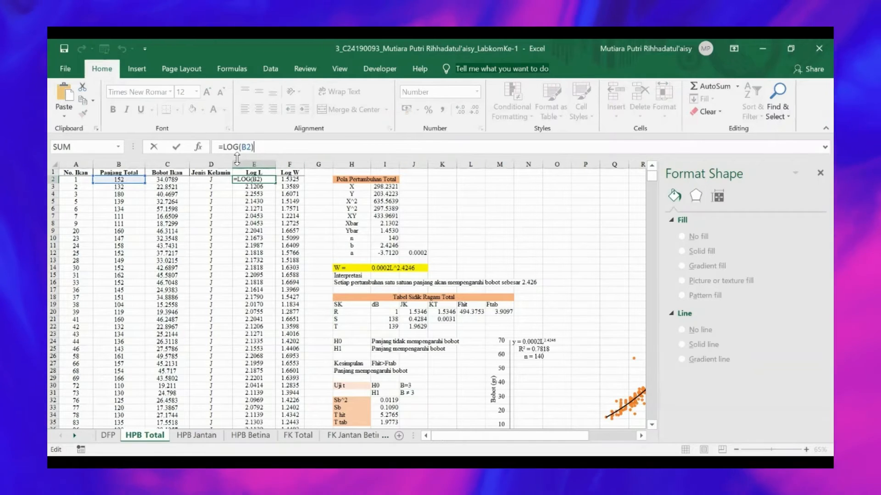
key(Return)
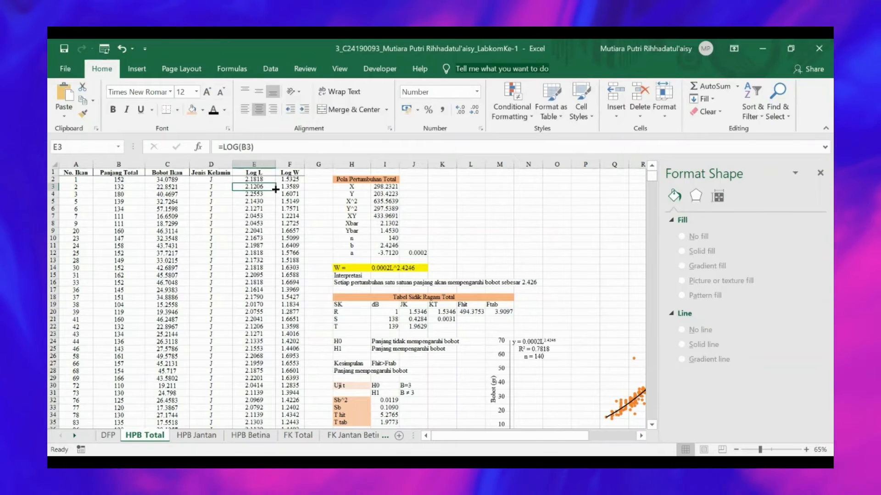
- Inspect the Log W formula for the first fish in cell F2
click(293, 179)
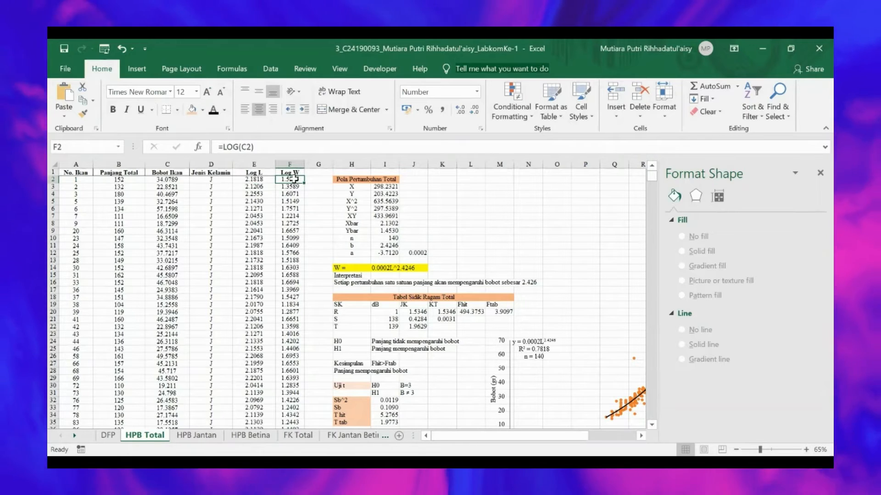
click(258, 147)
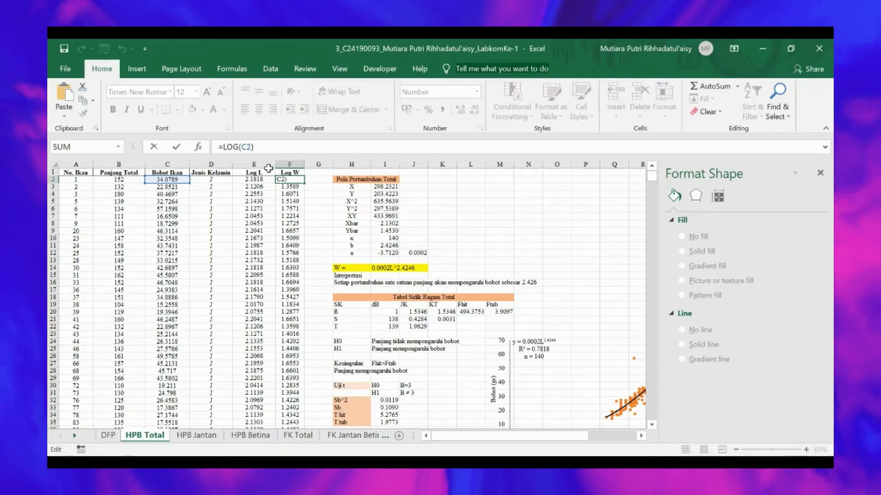
key(Return)
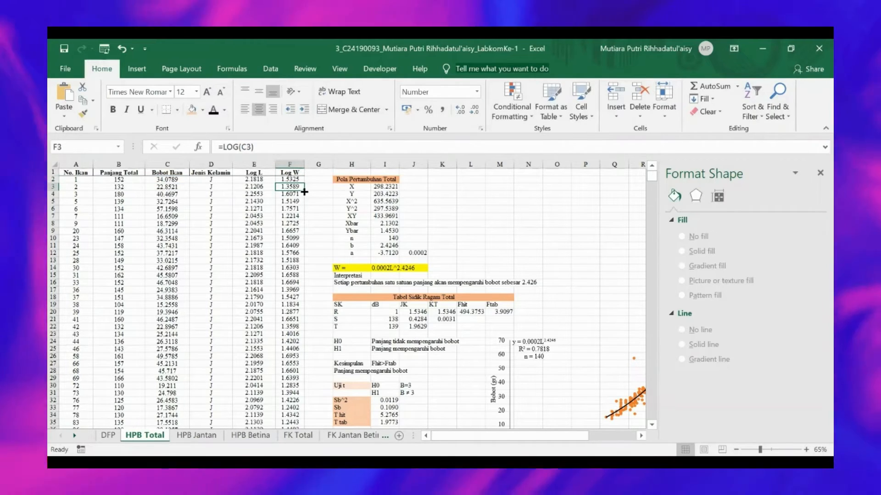
- Look over the total growth pattern table, the Tabel Sidik Ragam Total, the t-test and the length-weight scatter chart
click(385, 194)
click(458, 193)
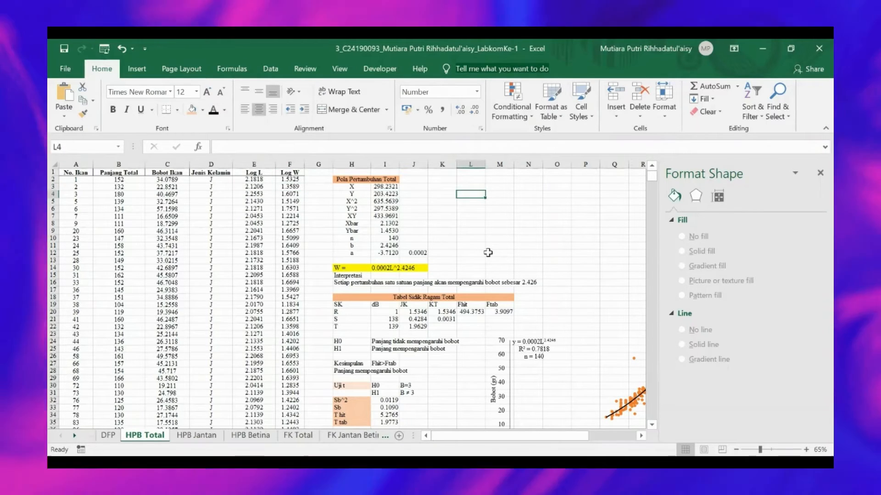
scroll(487, 253, down, 2)
scroll(488, 252, down, 1)
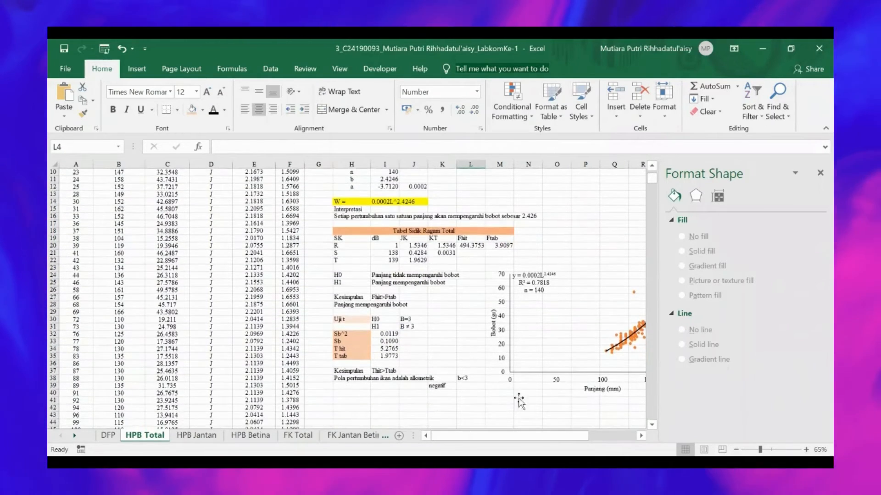
scroll(356, 275, right, 3)
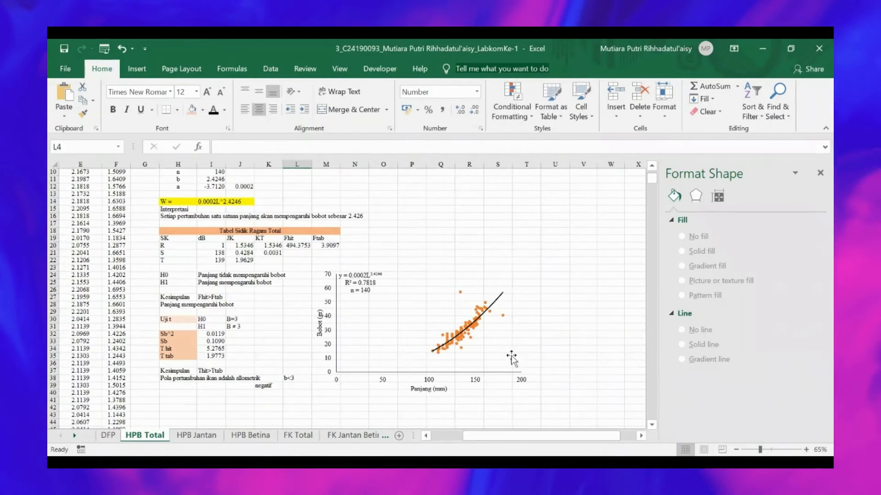
drag(543, 436, 511, 436)
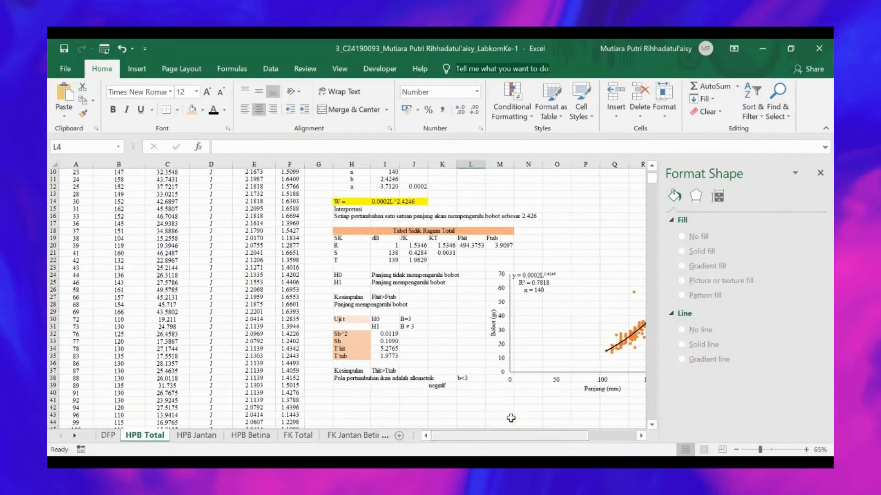
scroll(457, 248, up, 2)
scroll(435, 245, up, 1)
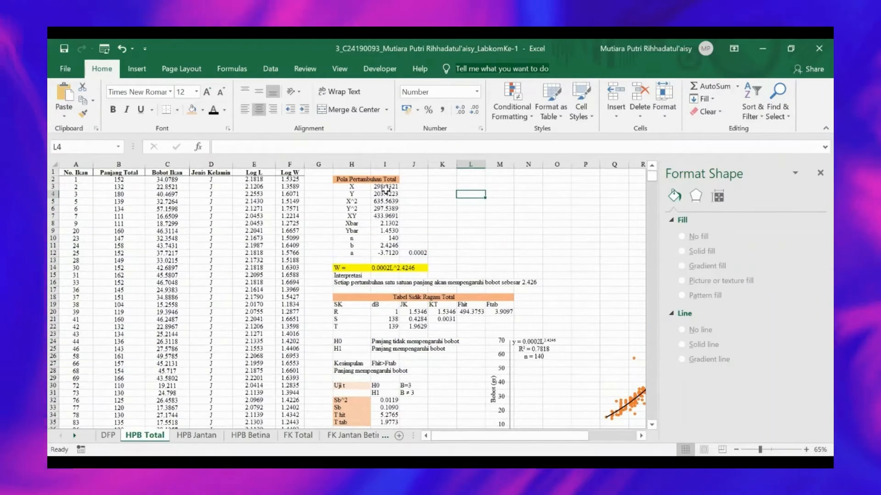
- Inspect the X and Y formulas in the Pola Pertumbuhan Total table and trace the Log L and Log W ranges they use
click(383, 188)
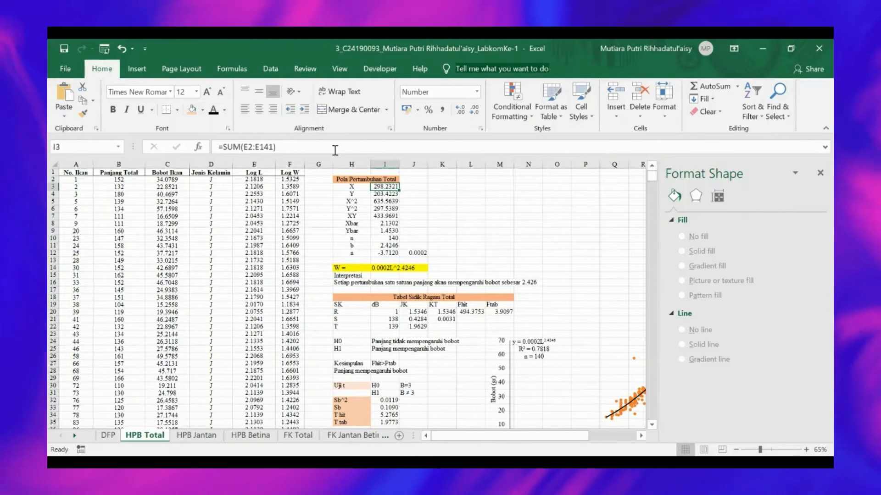
click(335, 148)
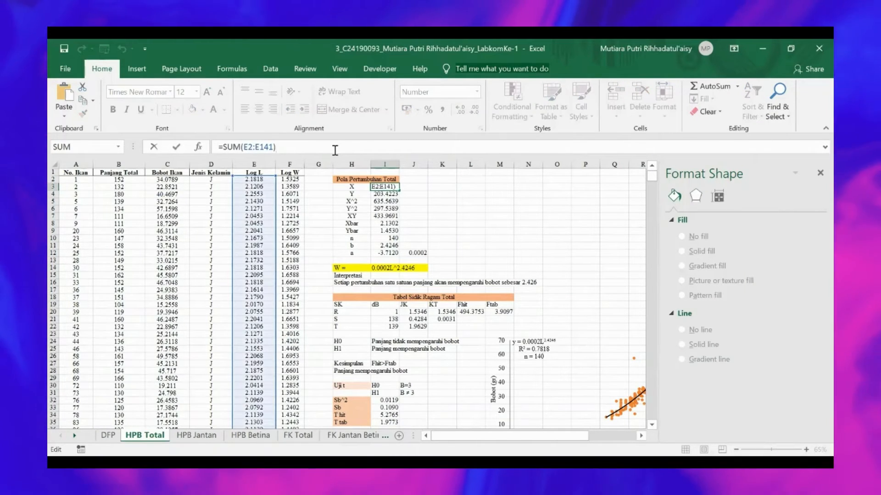
scroll(316, 248, down, 18)
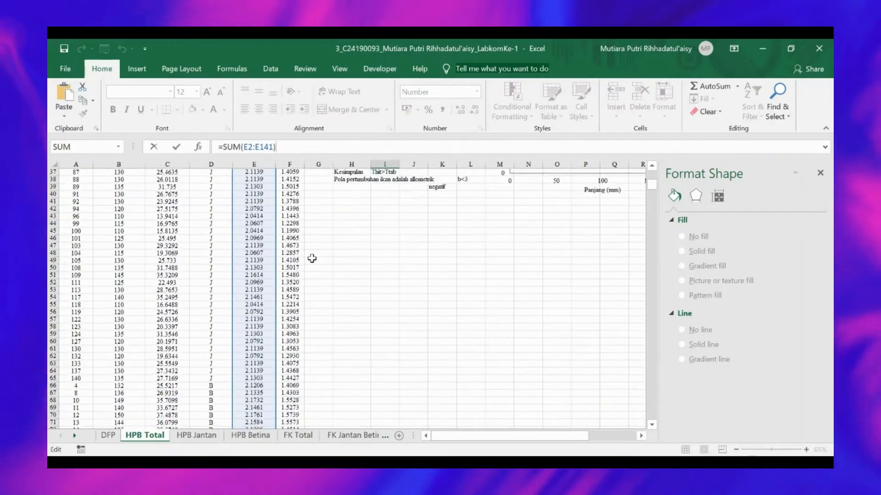
scroll(312, 259, down, 12)
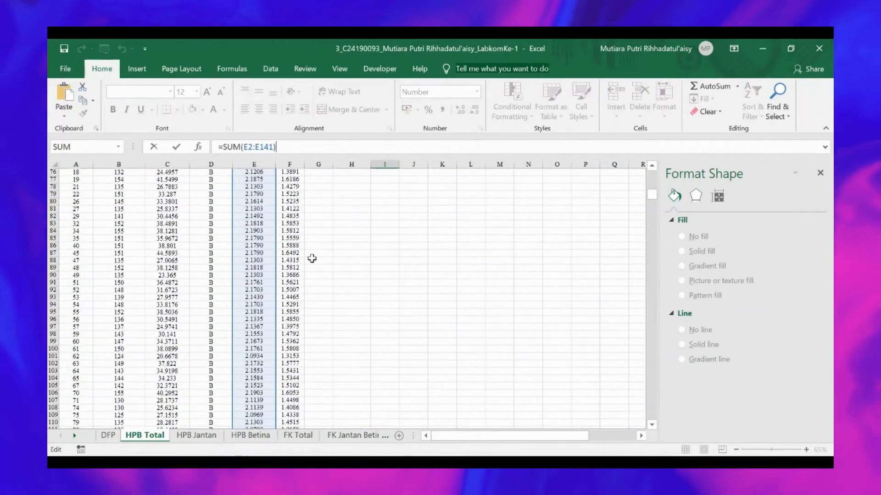
scroll(312, 259, down, 12)
scroll(317, 257, up, 18)
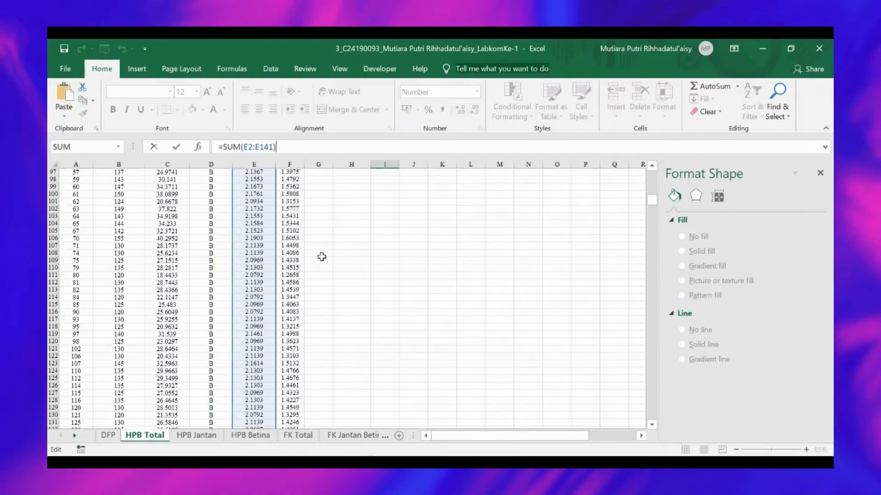
scroll(322, 257, up, 20)
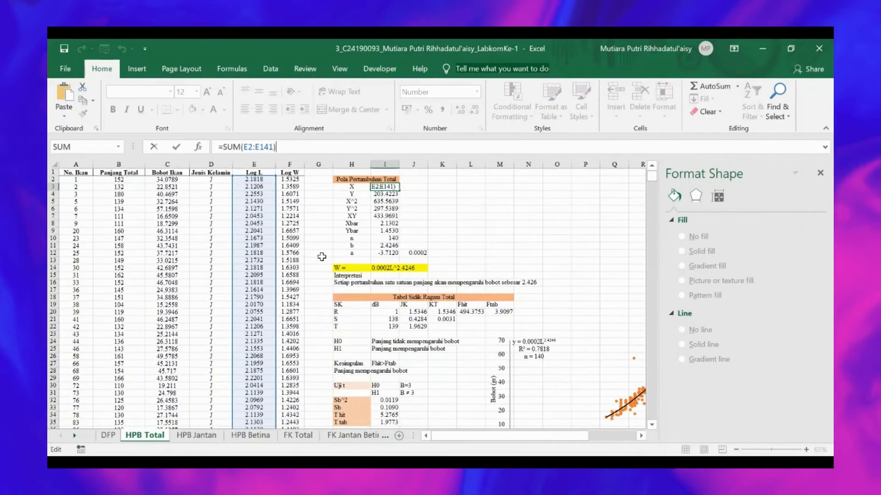
key(Return)
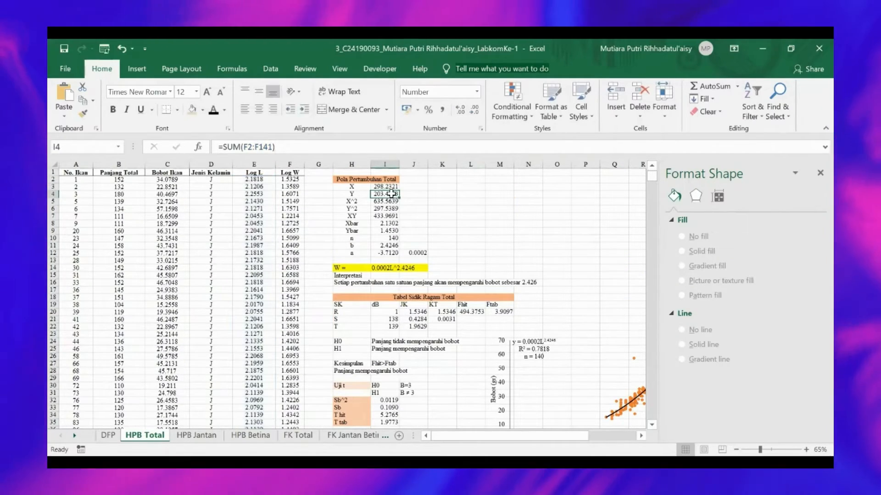
click(340, 145)
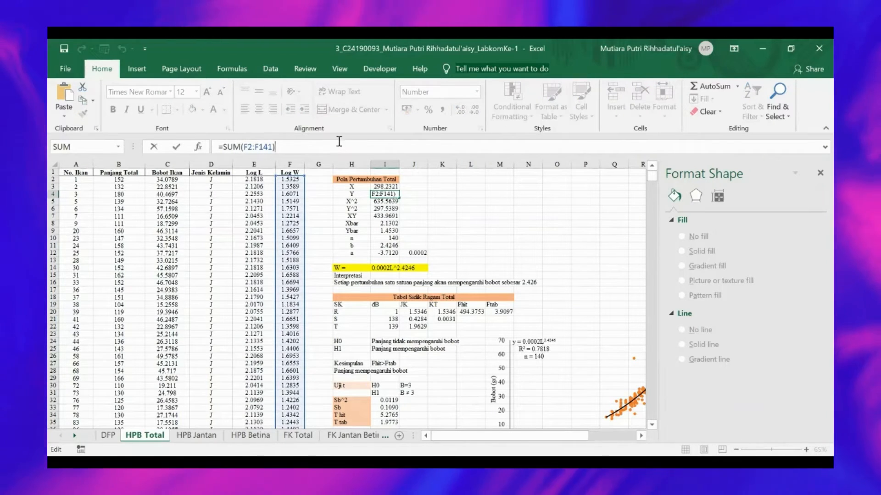
click(494, 202)
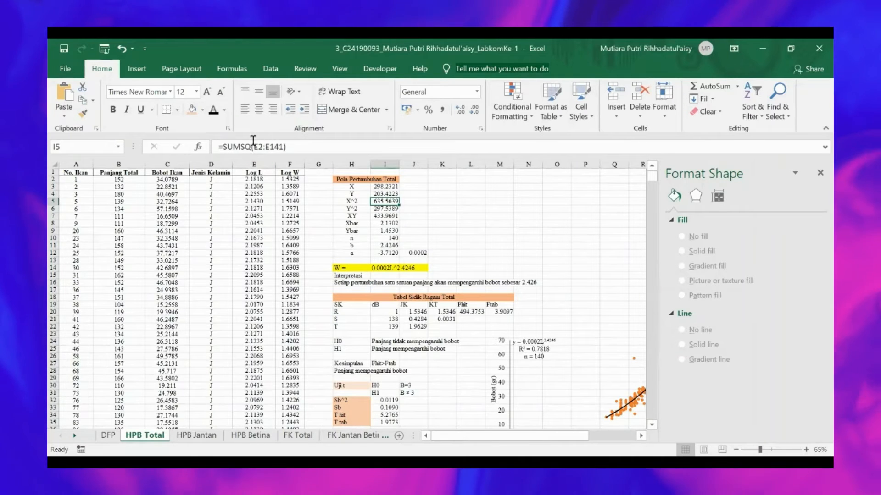
- Inspect the X^2 formula in cell I5 and trace its referenced range down the Log L column
click(295, 151)
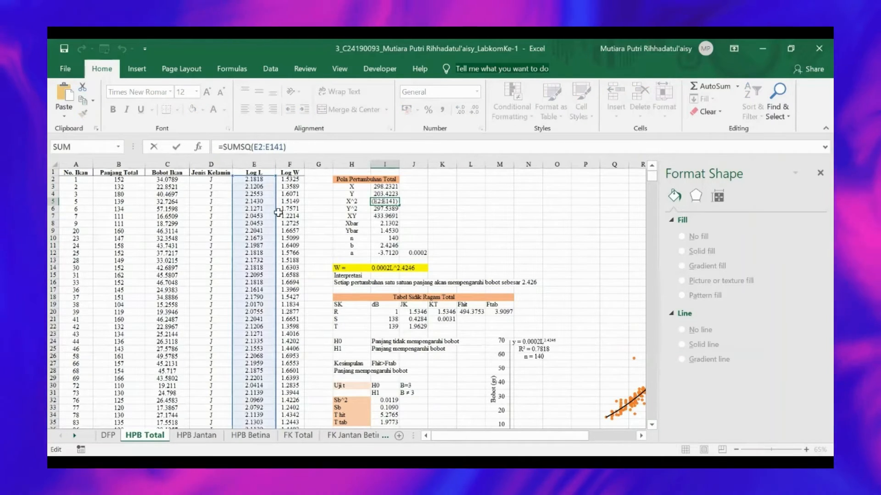
scroll(278, 212, down, 4)
scroll(278, 212, down, 6)
scroll(298, 197, up, 10)
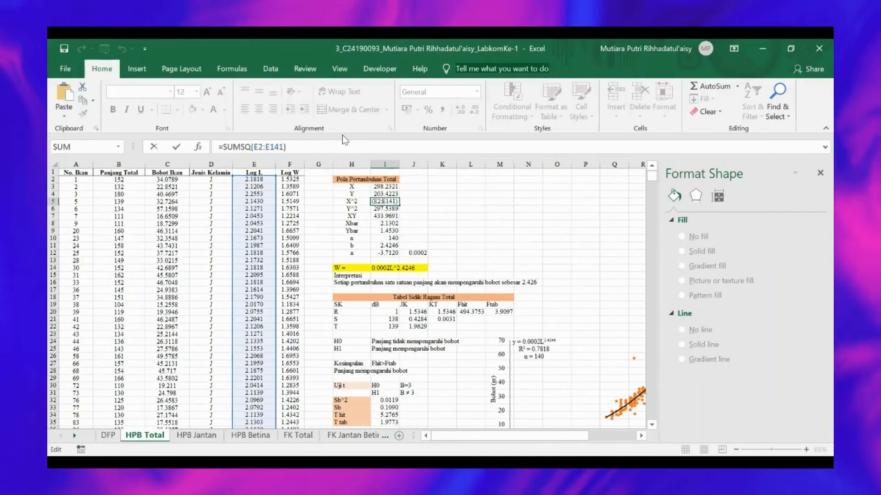
key(Return)
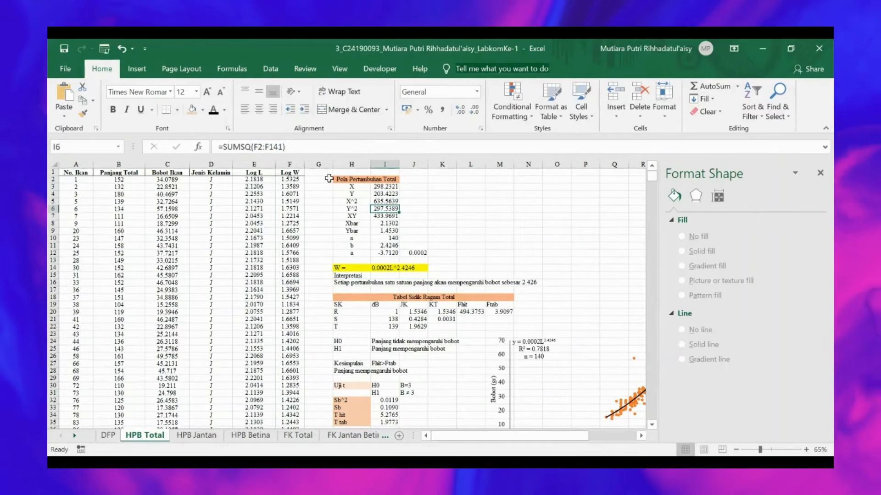
- Inspect the Y^2 and XY formulas in cells I6 and I7 and trace the Log L and Log W ranges they use
key(F2)
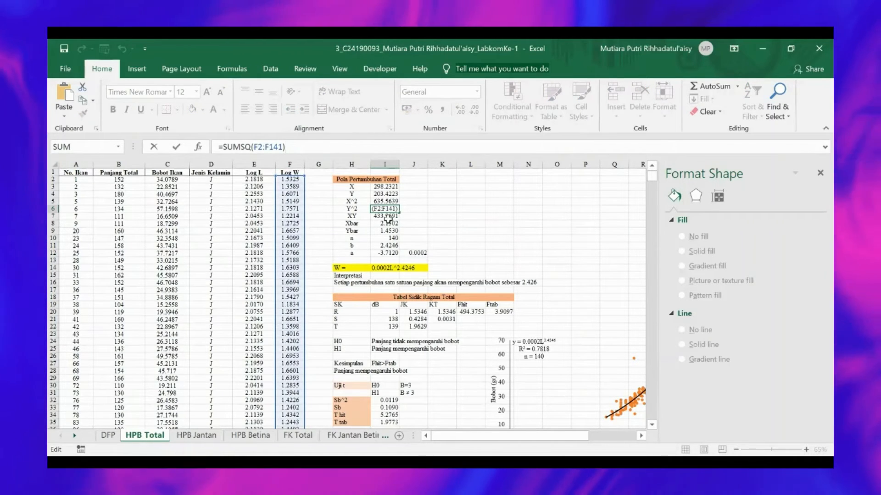
key(Return)
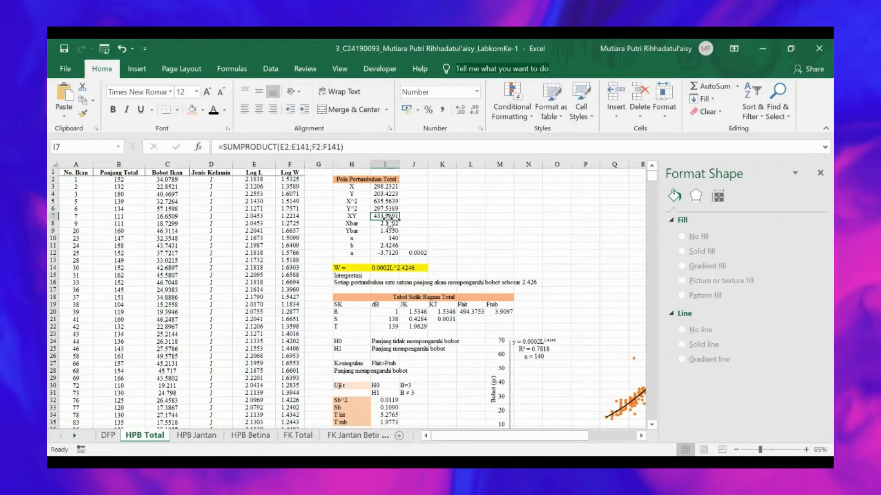
key(F2)
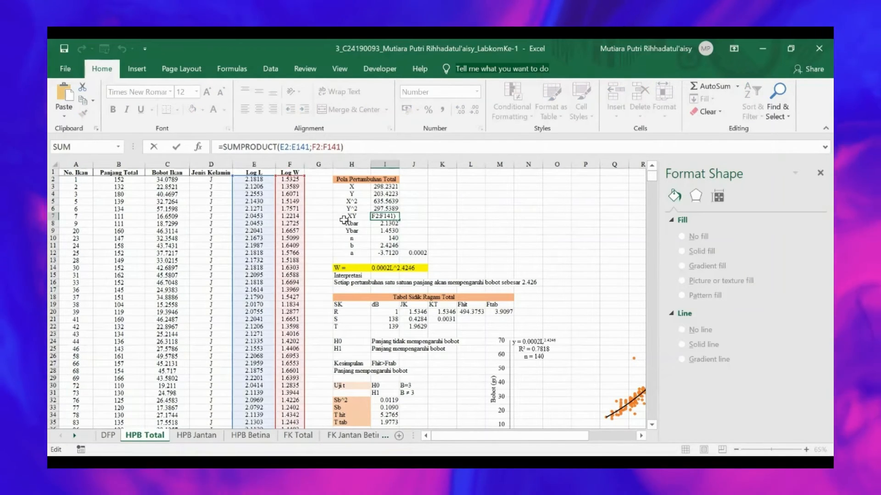
scroll(266, 276, down, 20)
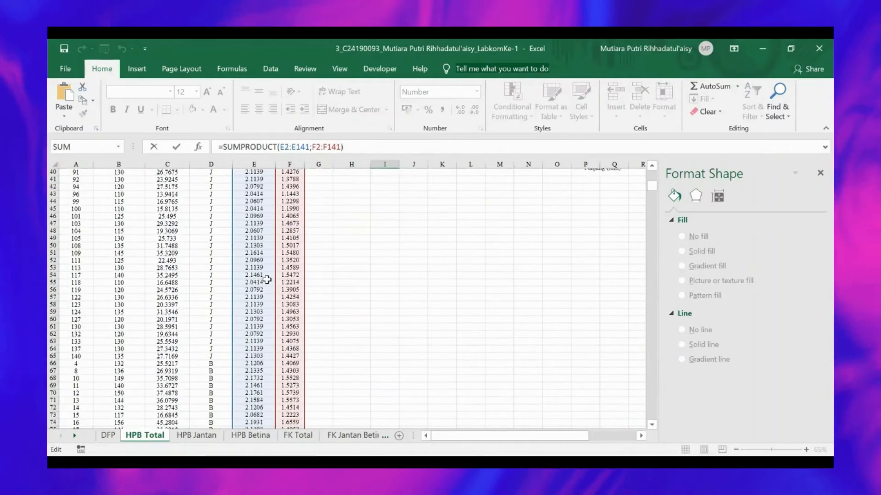
scroll(266, 280, up, 20)
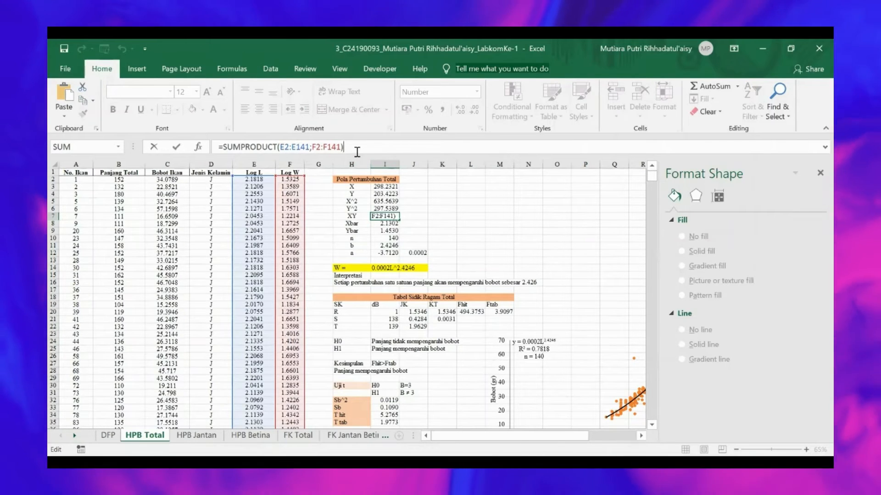
key(Return)
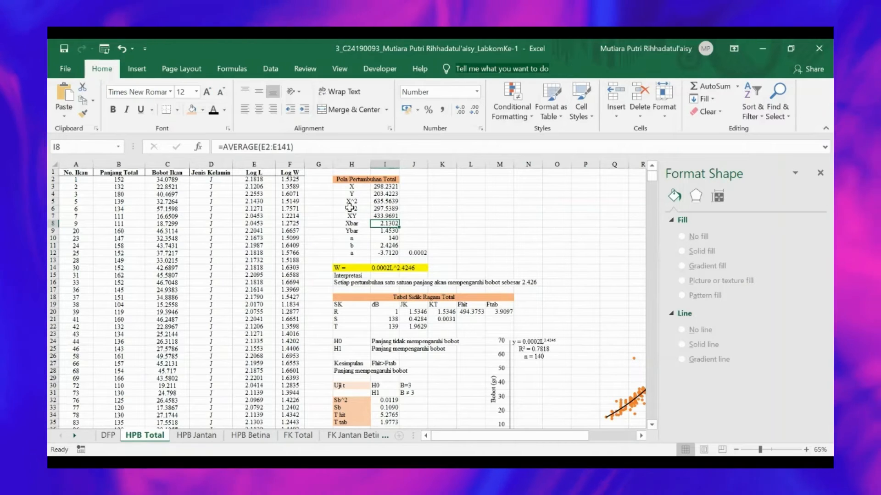
- Inspect the Xbar and Ybar averages in cells I8 and I9, tracing the Log L range behind Xbar
click(292, 146)
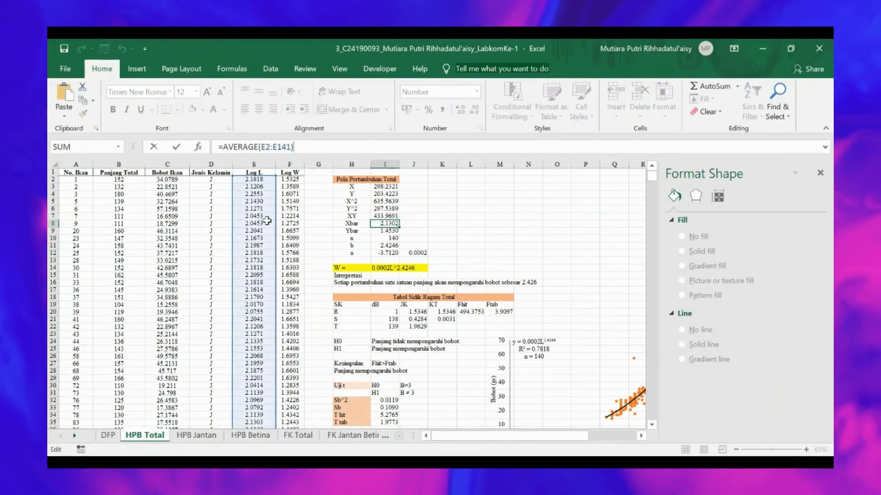
scroll(267, 221, down, 6)
scroll(267, 221, up, 5)
key(Escape)
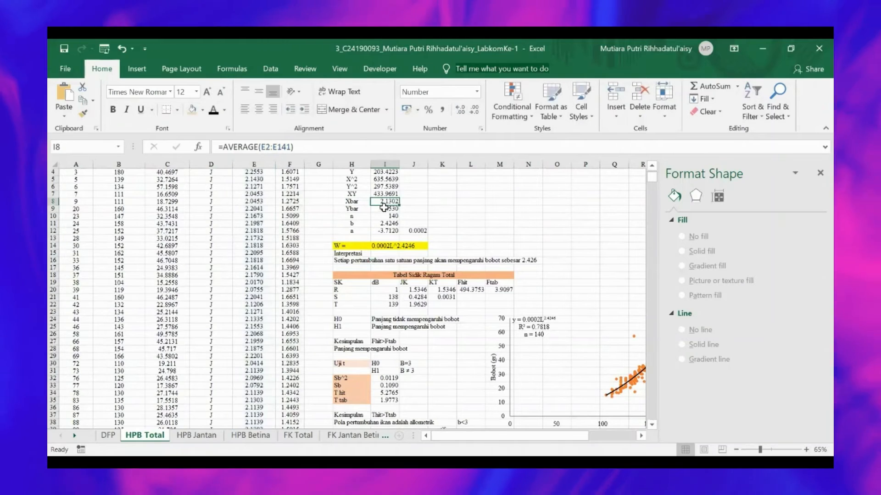
click(383, 208)
scroll(307, 214, up, 1)
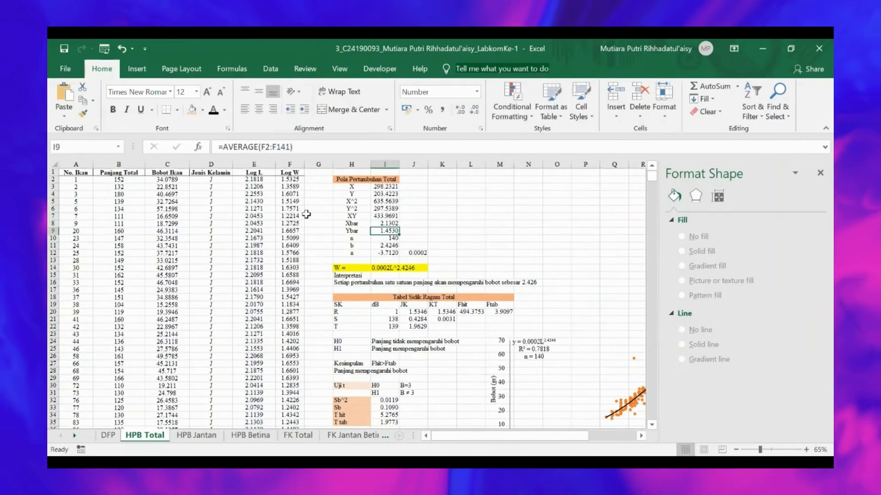
scroll(325, 262, down, 1)
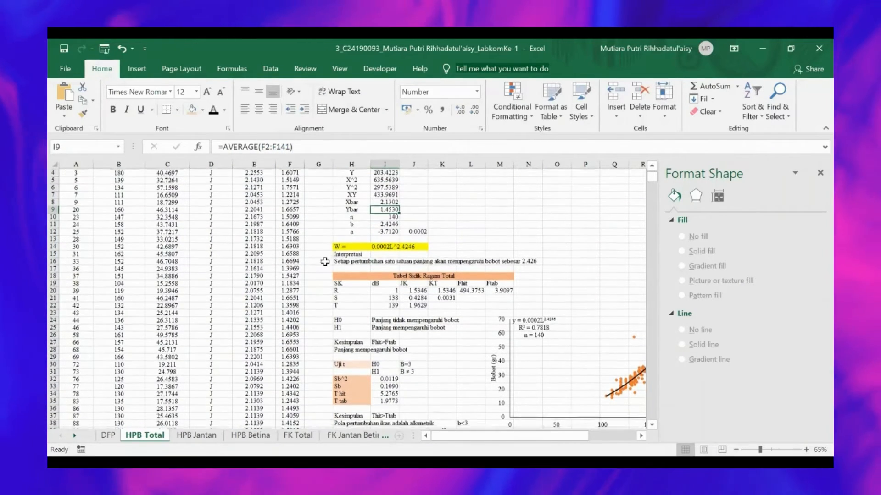
- Inspect the formula for b in cell I11 and trace the growth pattern table cells it references
scroll(325, 263, up, 1)
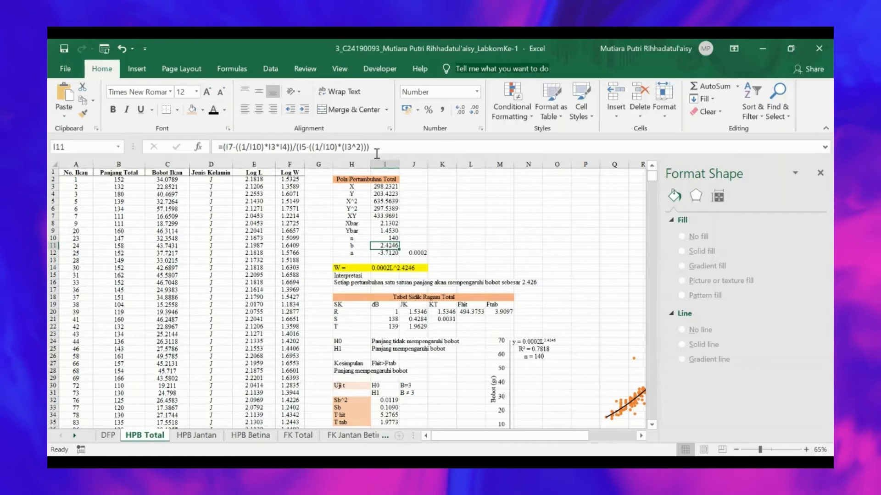
click(379, 147)
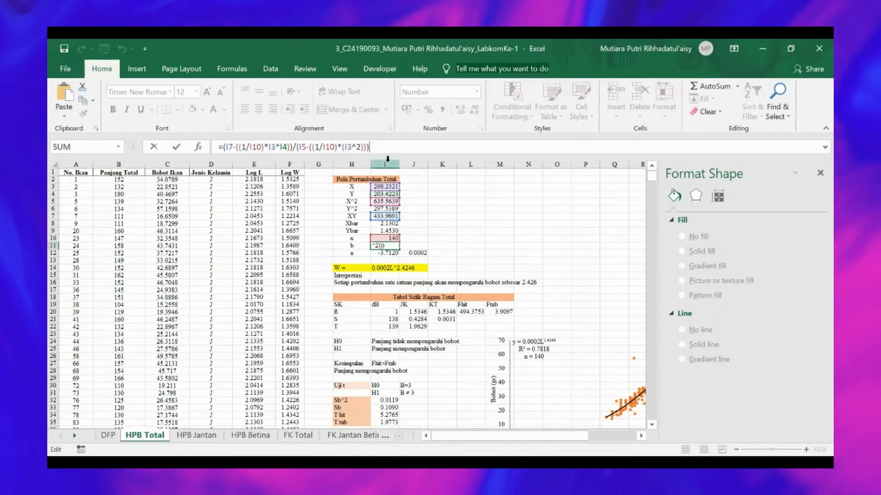
key(Return)
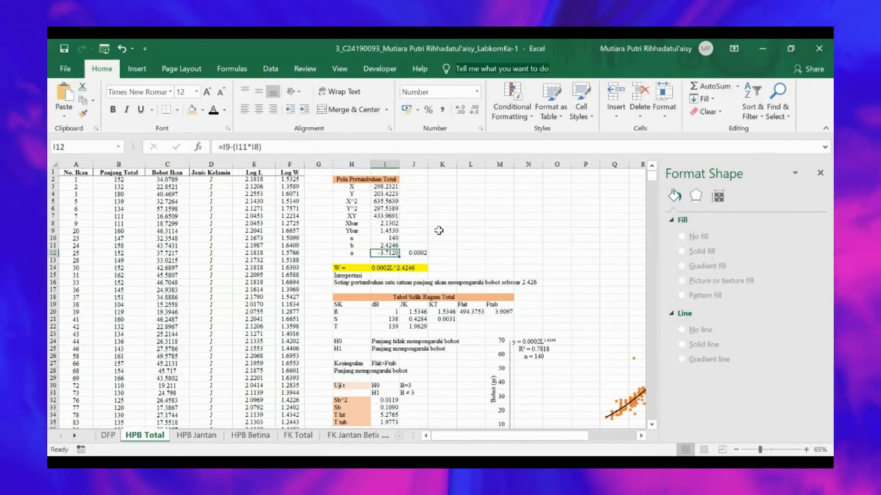
- Inspect the formula for a in cell I12 and trace its references to Ybar, b and Xbar
scroll(438, 230, down, 1)
scroll(397, 233, up, 1)
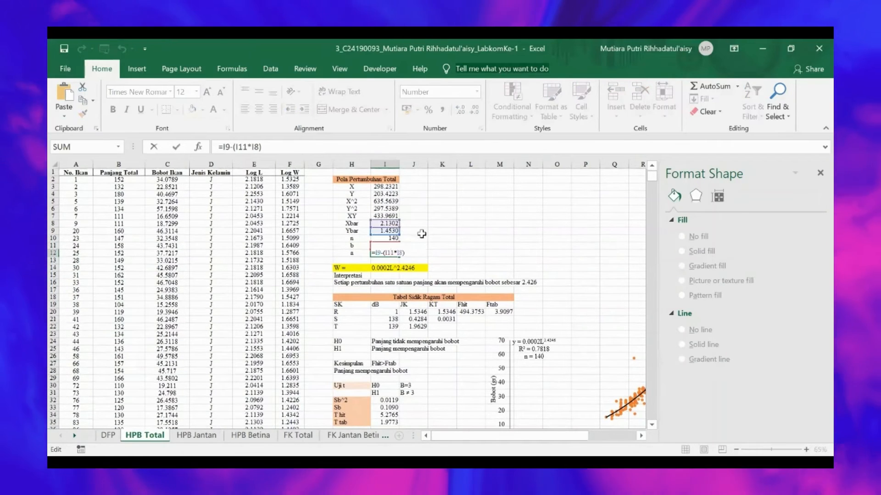
click(415, 231)
click(394, 253)
double_click(393, 253)
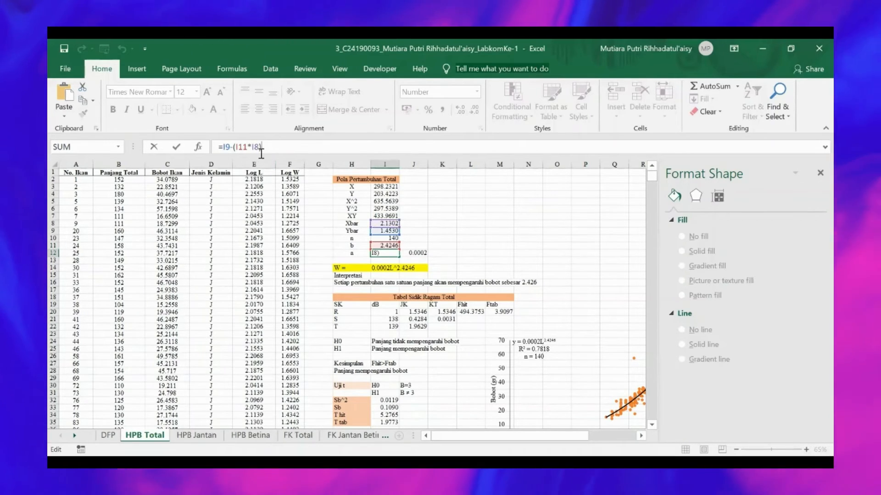
key(Return)
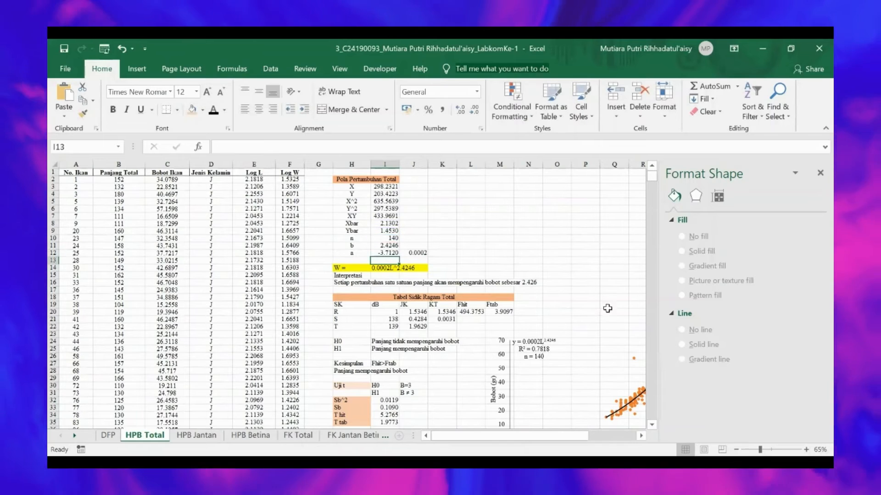
- Inspect the antilog formula of a in cell J12 and the length-weight equation label in row 14
click(410, 253)
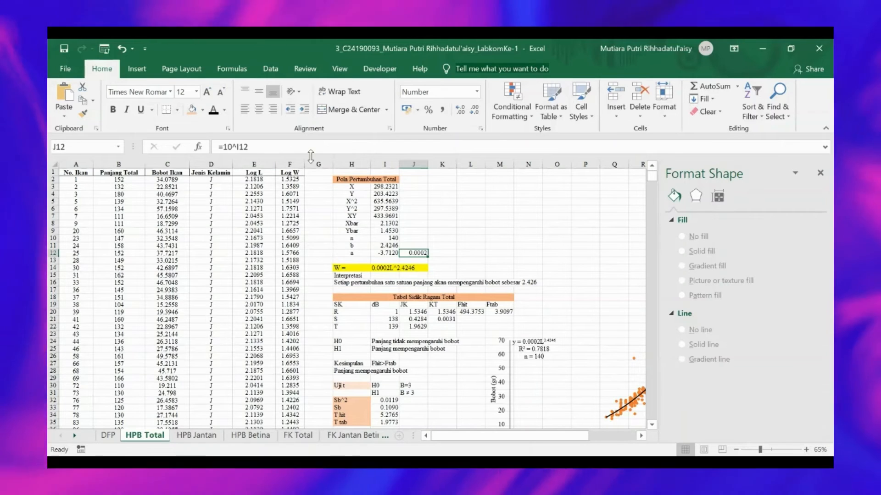
click(494, 216)
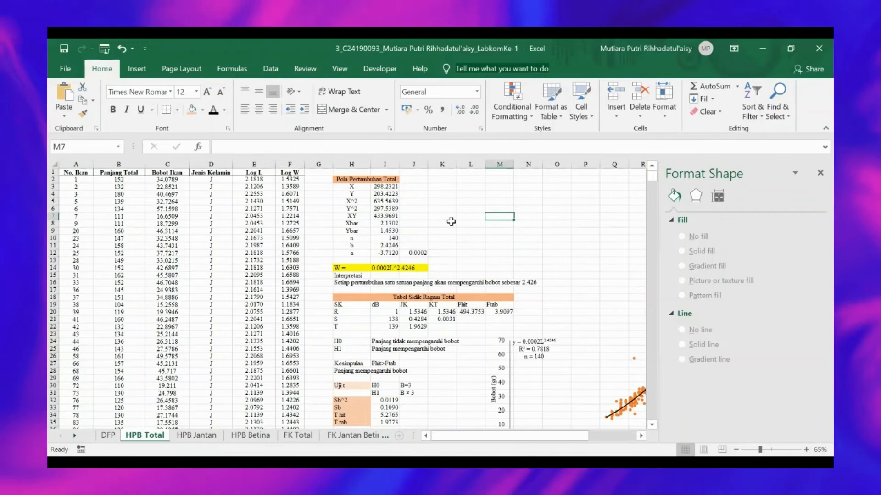
click(356, 268)
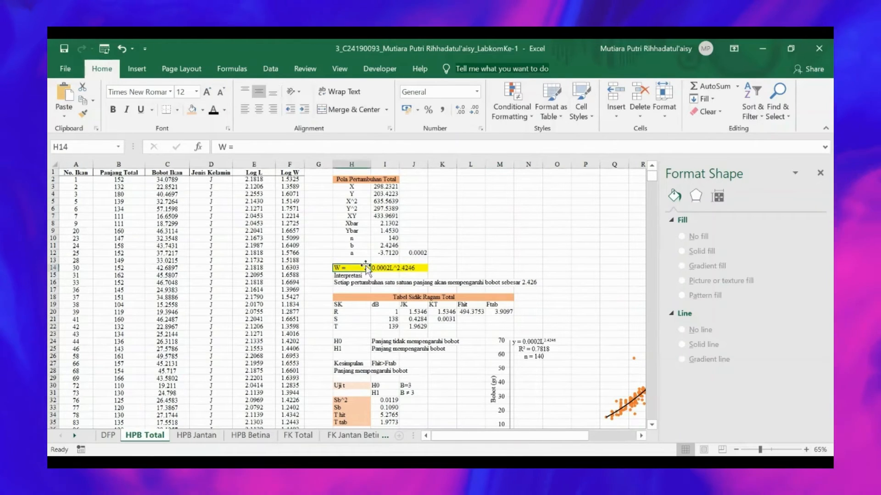
click(475, 230)
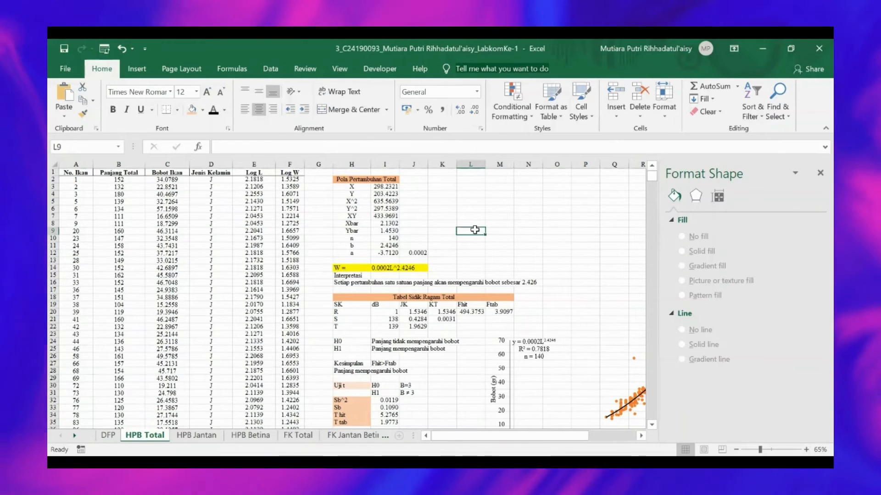
- Inspect the dB formulas of rows S and T in the Tabel Sidik Ragam Total, tracing the reference to n
scroll(475, 230, down, 1)
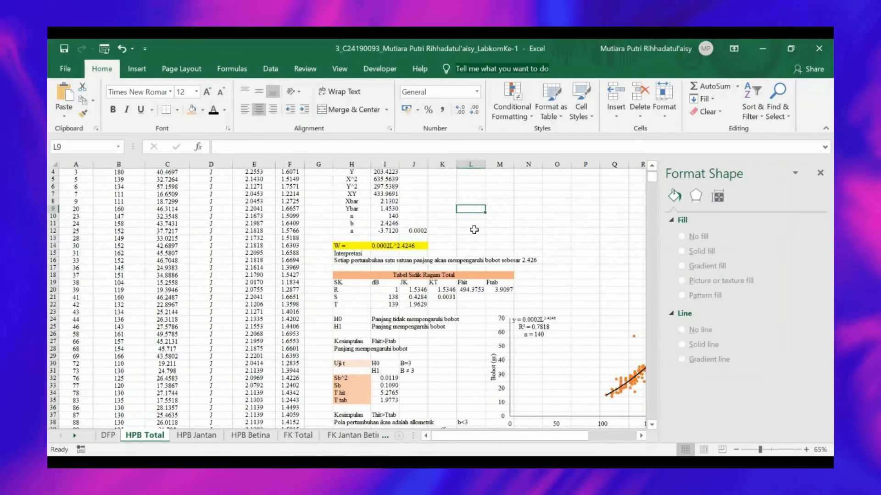
scroll(474, 230, down, 3)
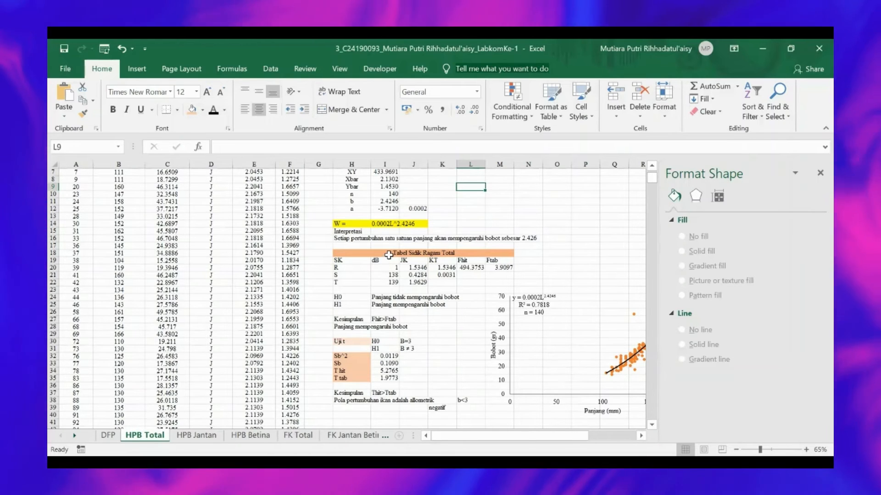
click(390, 268)
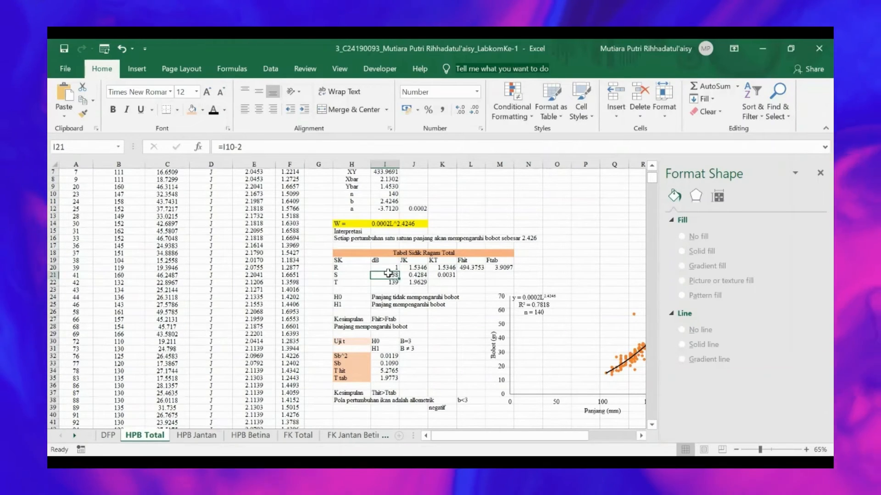
click(255, 144)
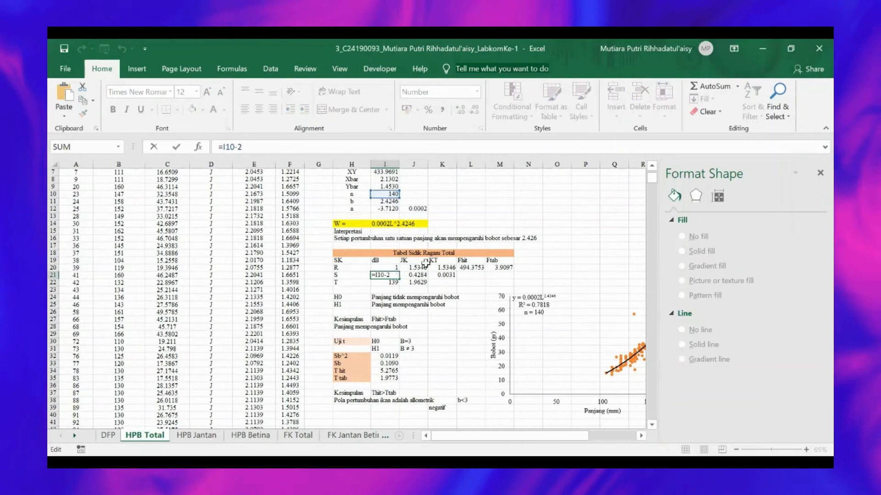
scroll(423, 261, up, 2)
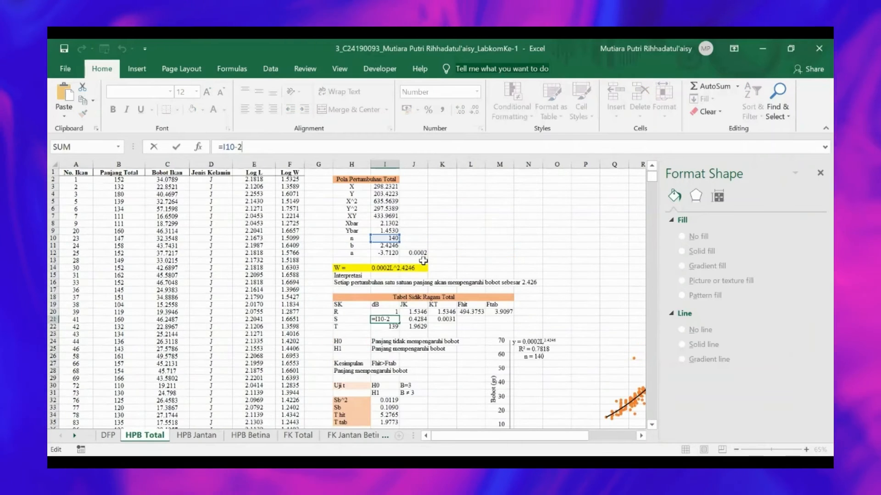
click(393, 327)
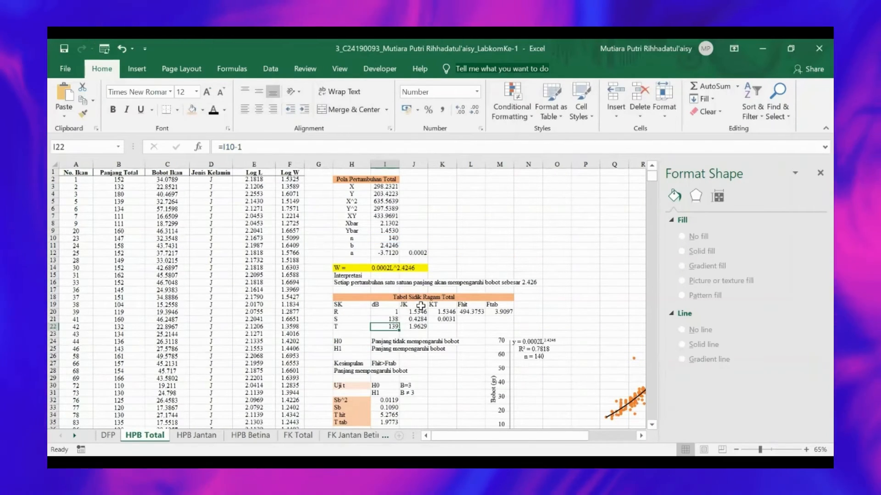
- Inspect the JK formula of row R in cell J20 and trace the growth pattern cells it references
click(421, 311)
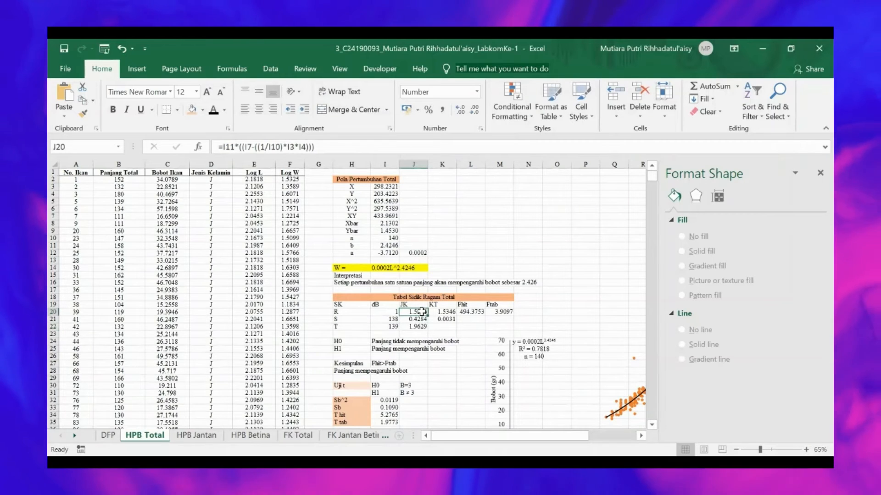
click(328, 156)
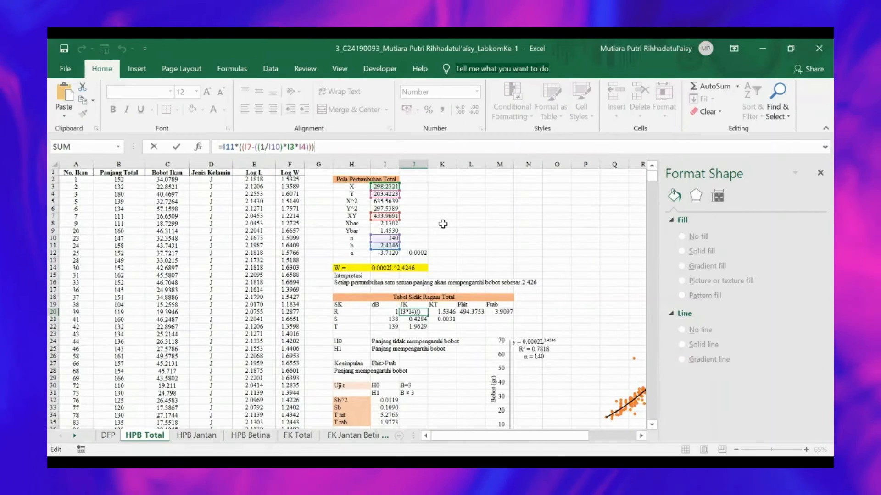
click(443, 224)
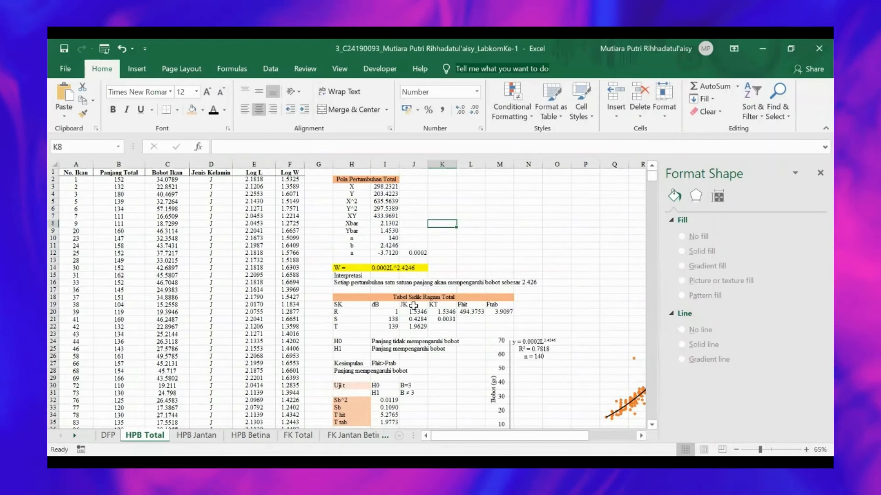
- Inspect the JK formula of row T in cell J22 and trace its references to Y^2, n and Y
scroll(392, 306, down, 1)
scroll(393, 306, down, 1)
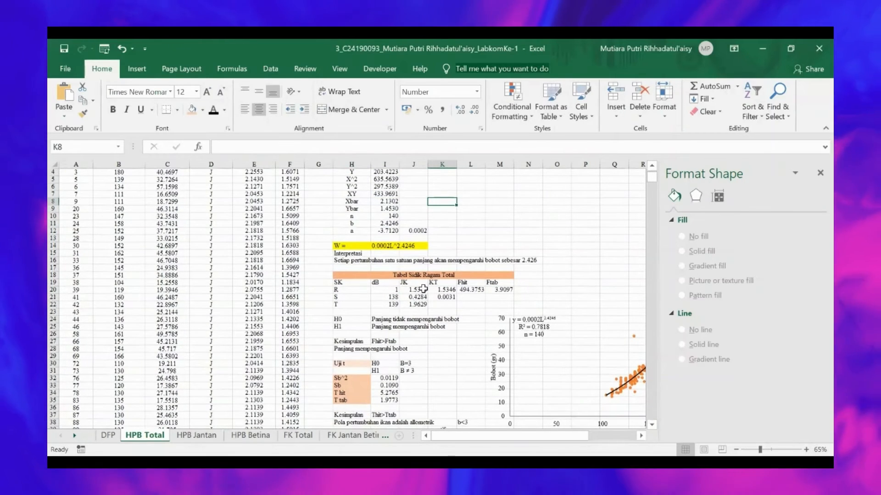
click(421, 297)
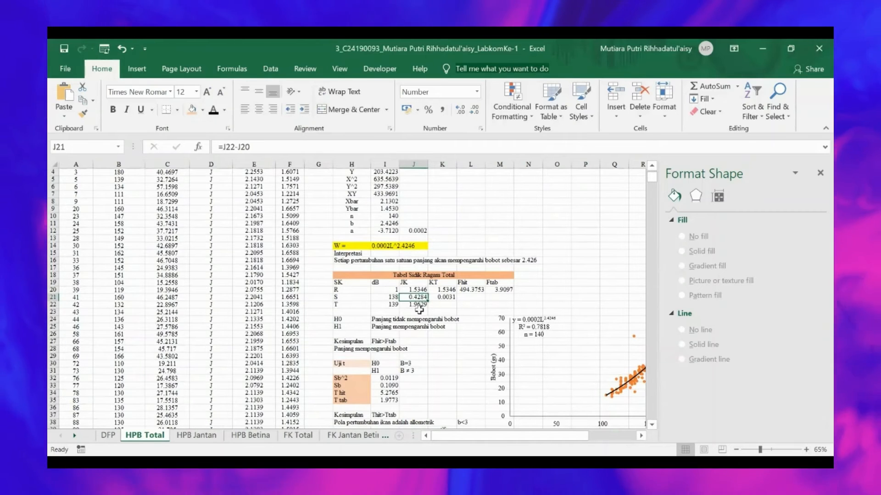
key(Up)
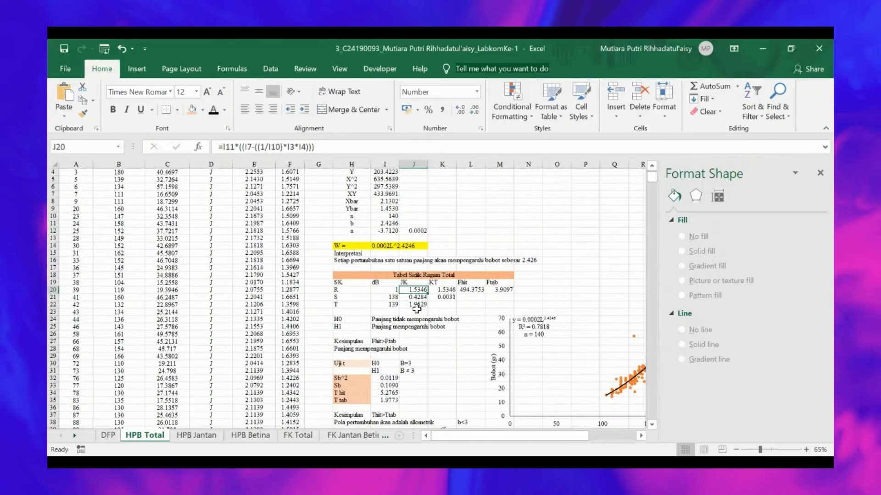
key(Down)
key(Down)
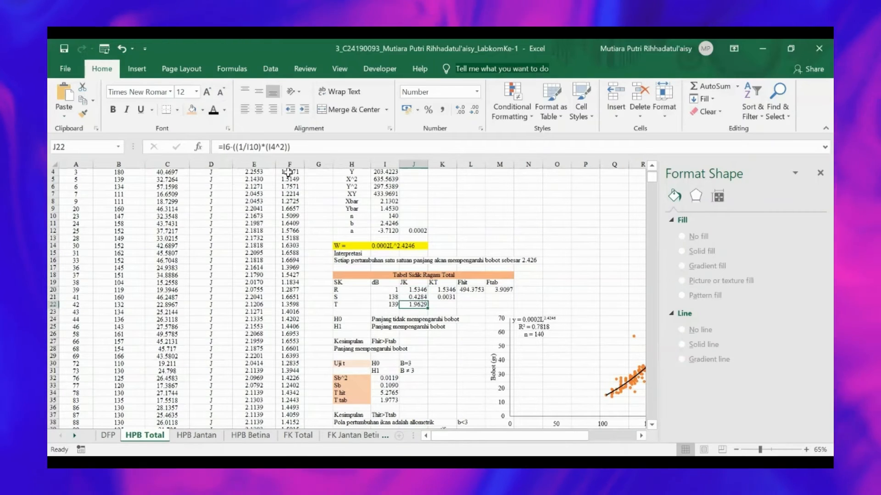
click(294, 145)
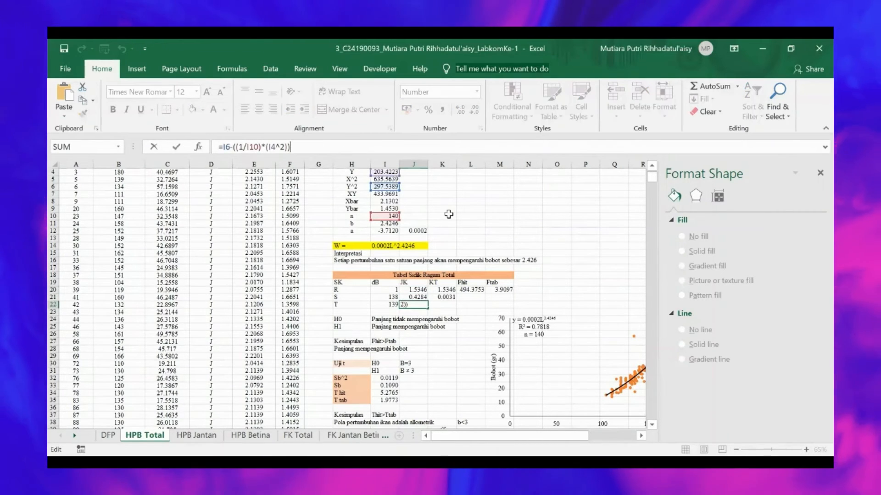
scroll(449, 214, up, 1)
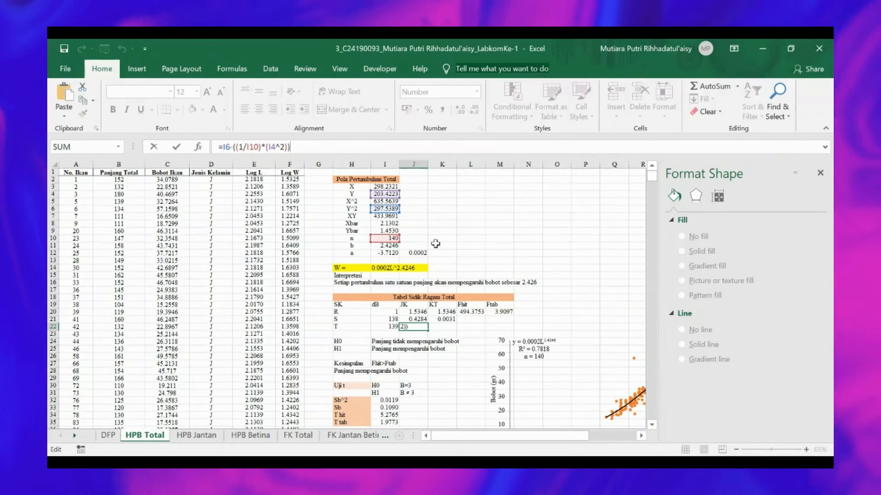
key(Return)
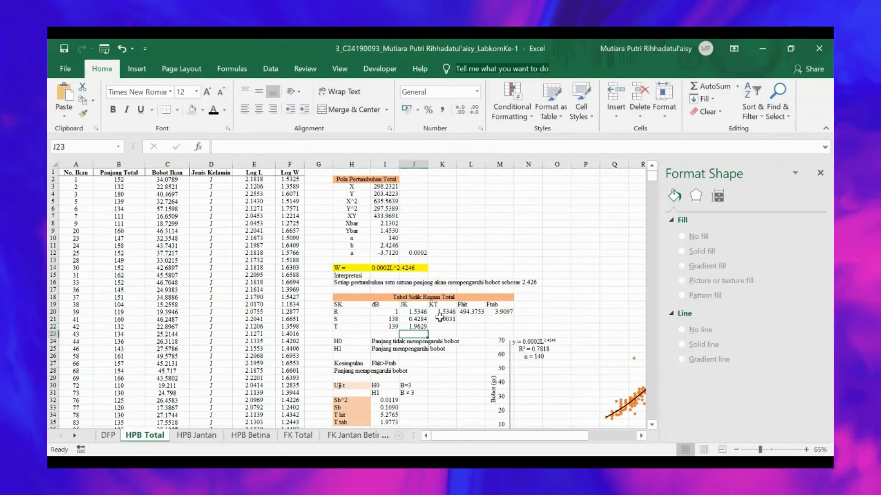
- Inspect the JK formula of row S in cell J21 and trace its references to the JK cells of rows T and R
click(410, 319)
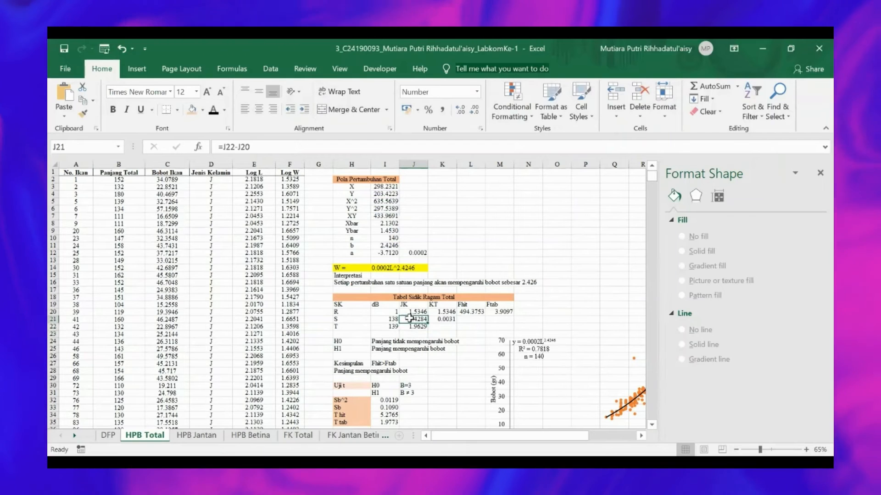
double_click(413, 318)
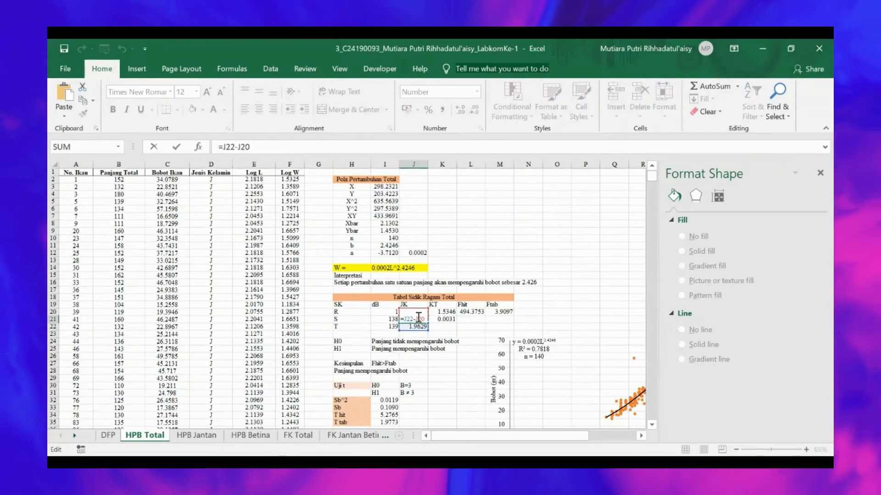
click(431, 257)
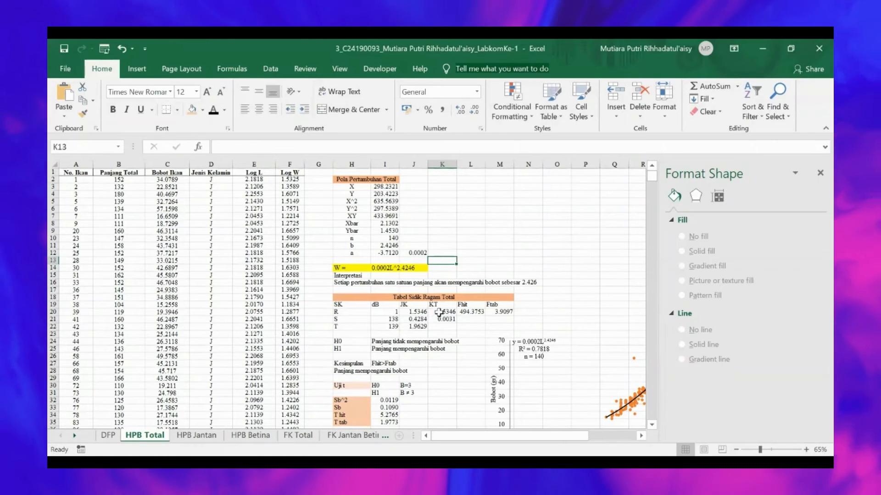
- Inspect the KT formulas of rows R and S in cells K20 and K21, tracing their JK and dB references
click(324, 149)
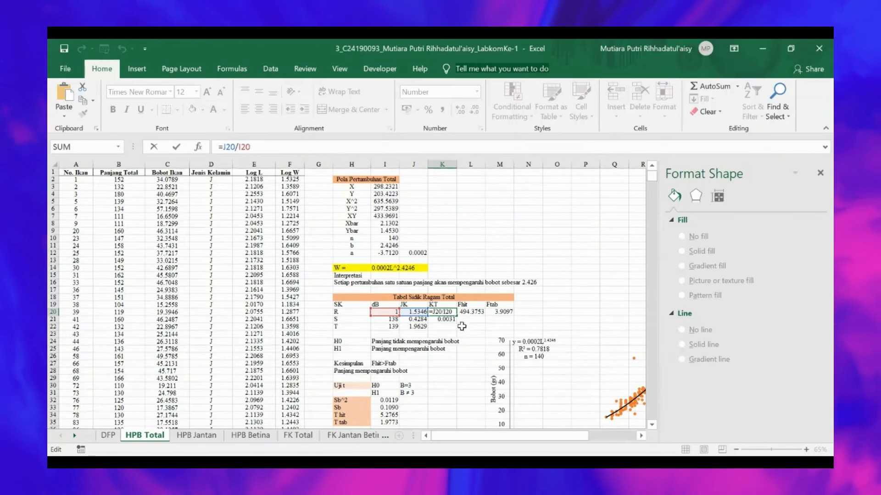
click(469, 314)
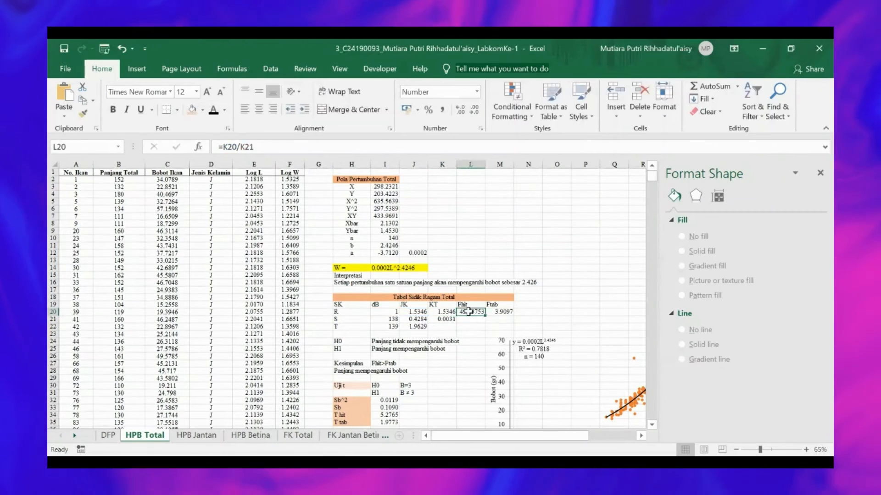
click(440, 320)
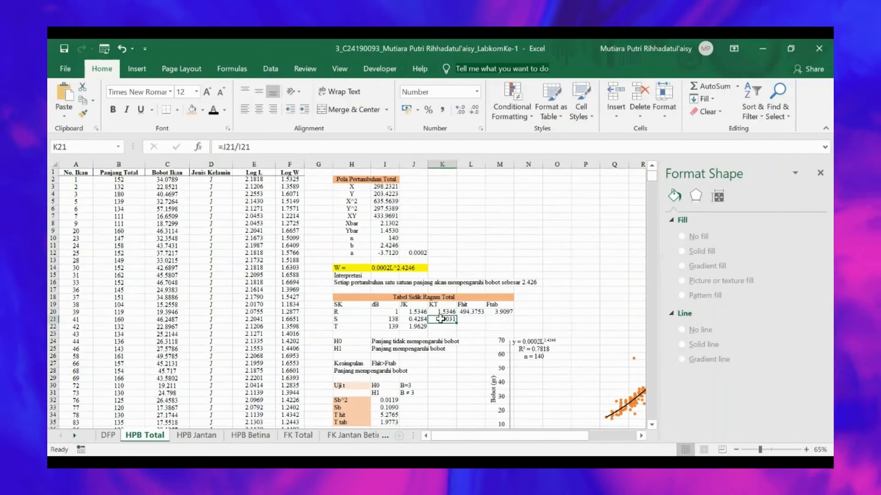
double_click(441, 320)
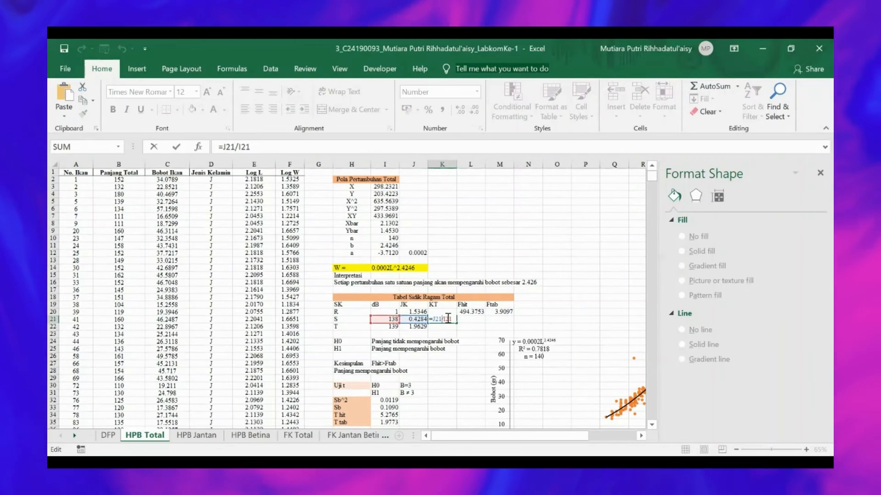
- Inspect the Fhit formula in cell L20 and the FINV formula of Ftab in cell M20, tracing their references
click(470, 327)
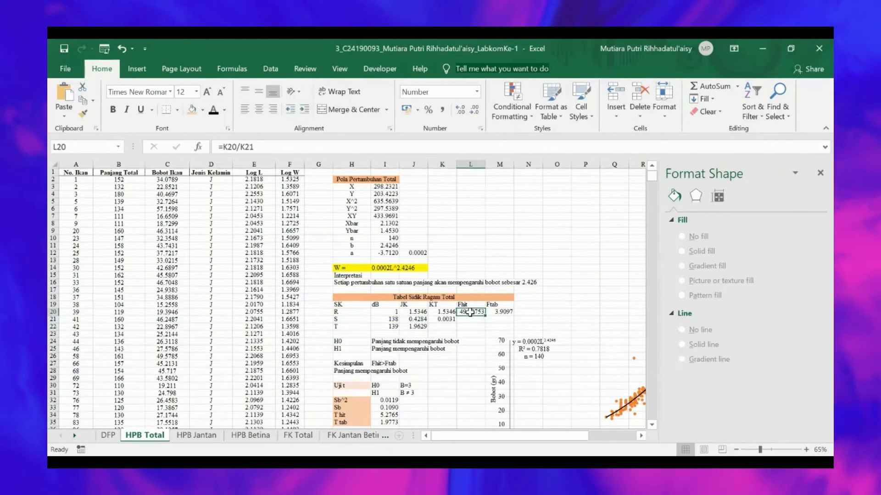
click(316, 148)
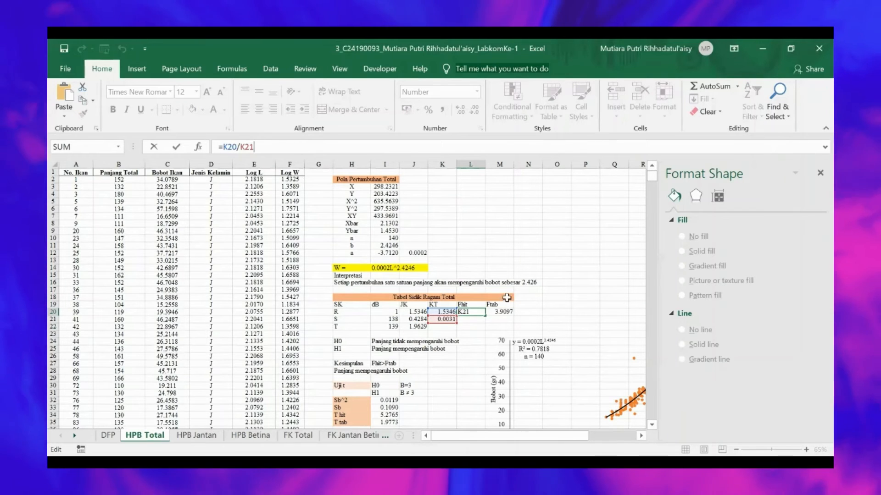
key(Tab)
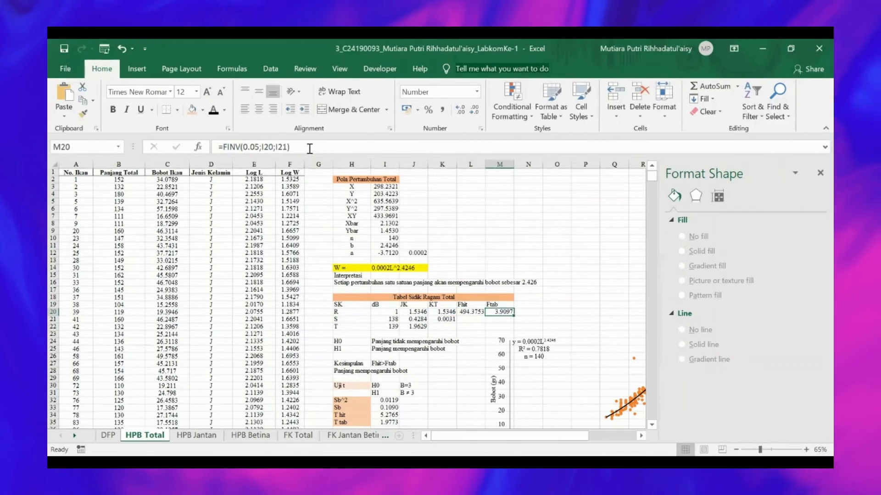
click(310, 148)
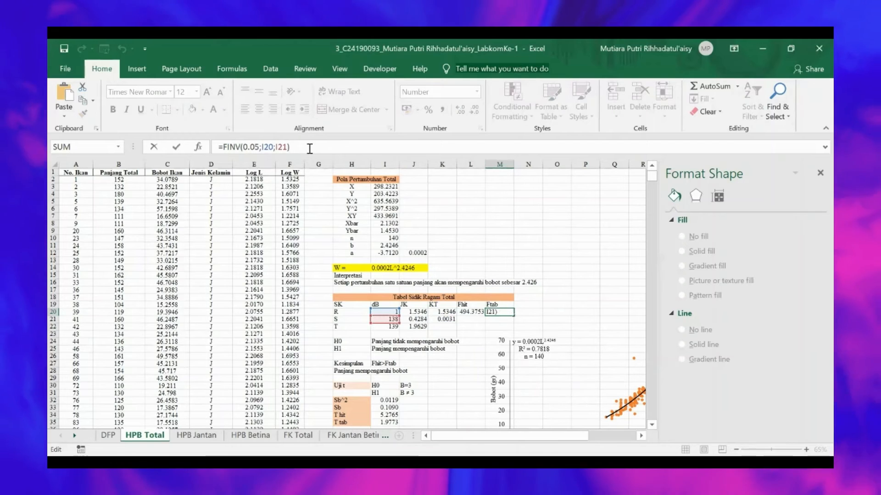
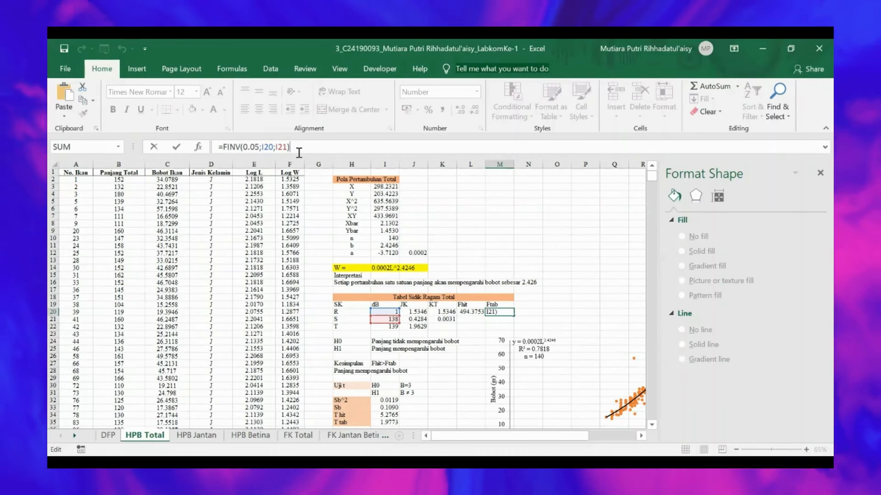
key(Return)
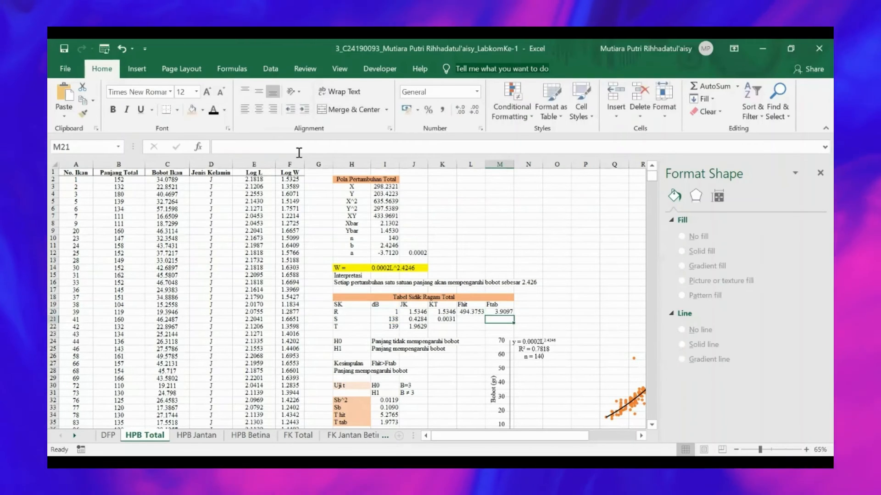
- Examine the hypotheses, Kesimpulan and Uji t sections below the Tabel Sidik Ragam Total and the length-weight chart beside them
scroll(373, 225, down, 3)
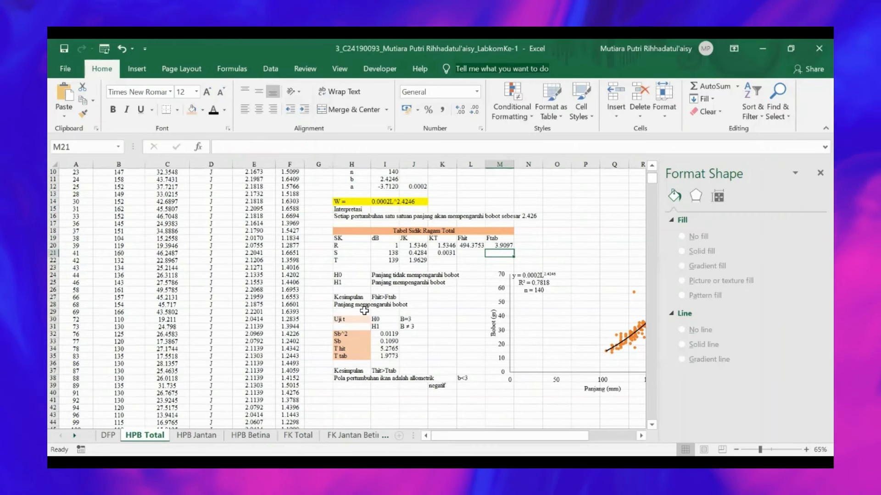
scroll(349, 304, down, 5)
scroll(349, 303, up, 3)
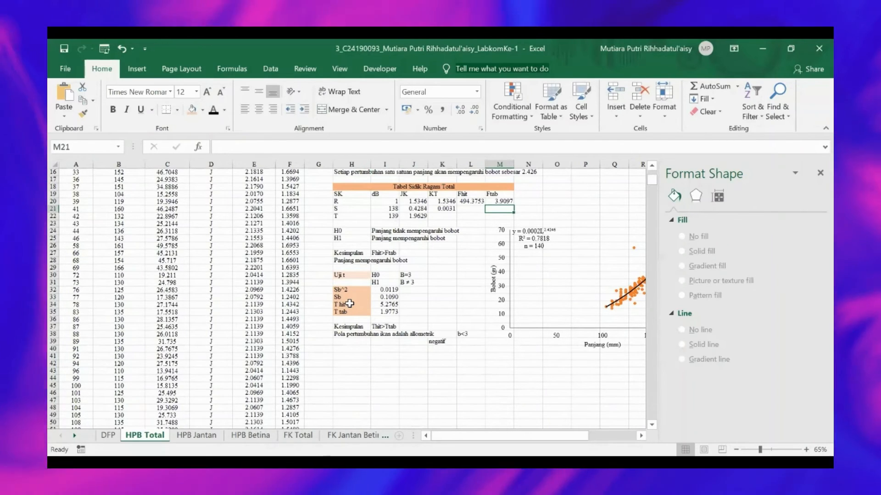
scroll(350, 303, down, 2)
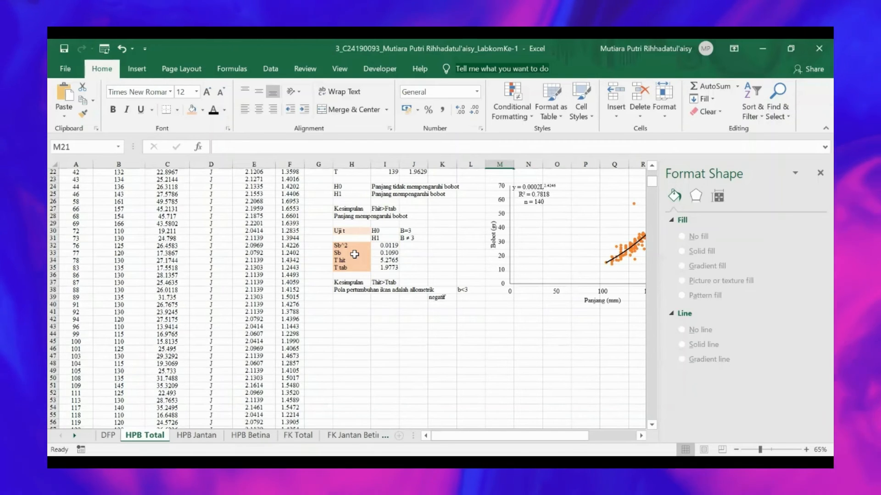
scroll(452, 304, right, 3)
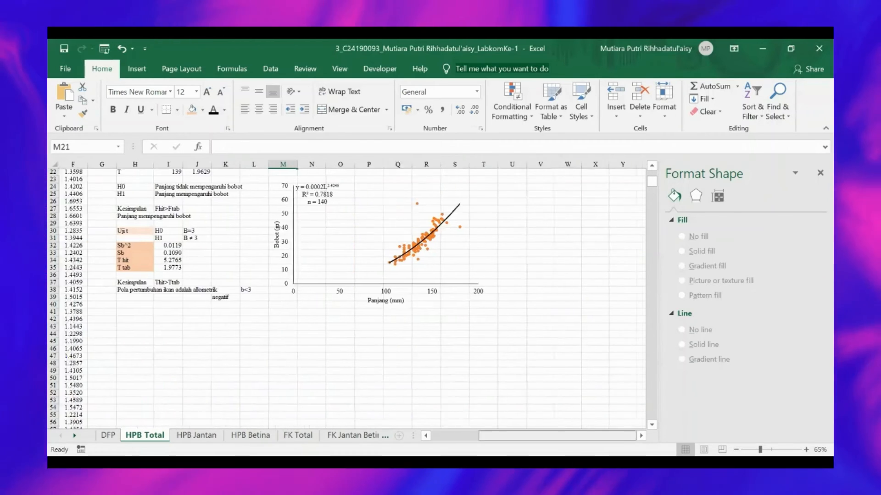
scroll(452, 304, up, 3)
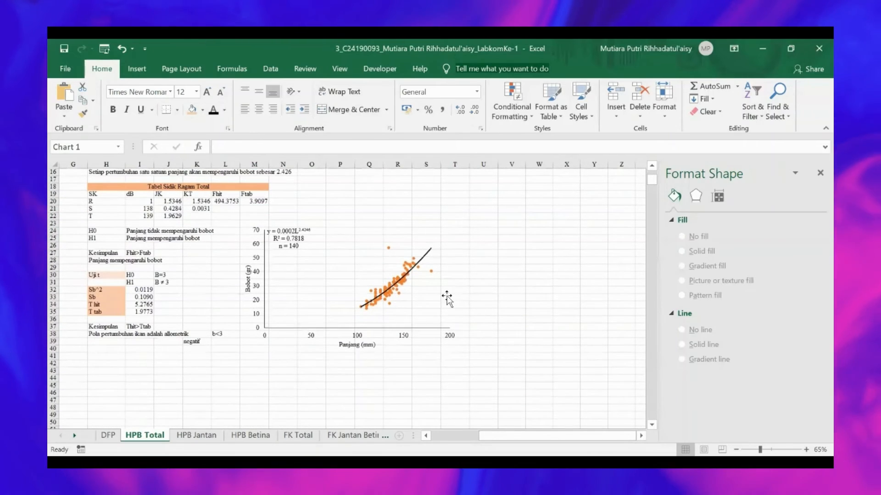
- Apply the Scatter chart type to the length-weight chart on the HPB Total sheet and deselect the chart
click(449, 303)
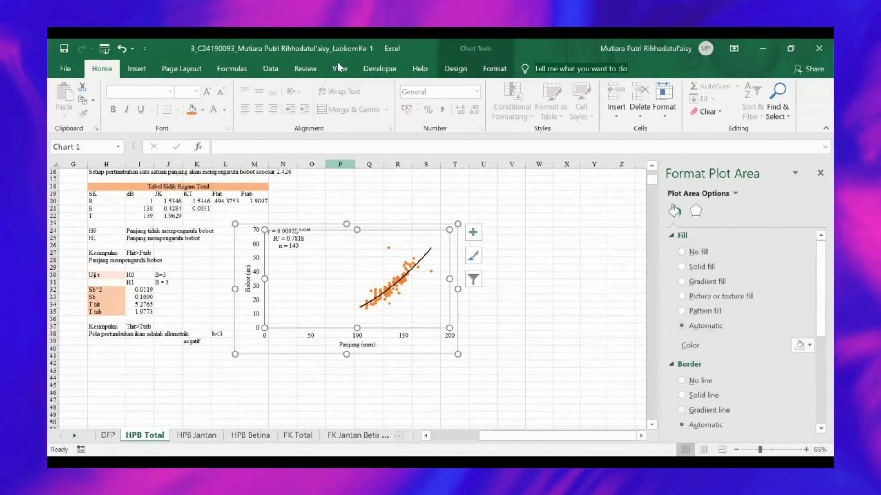
scroll(354, 117, down, 1)
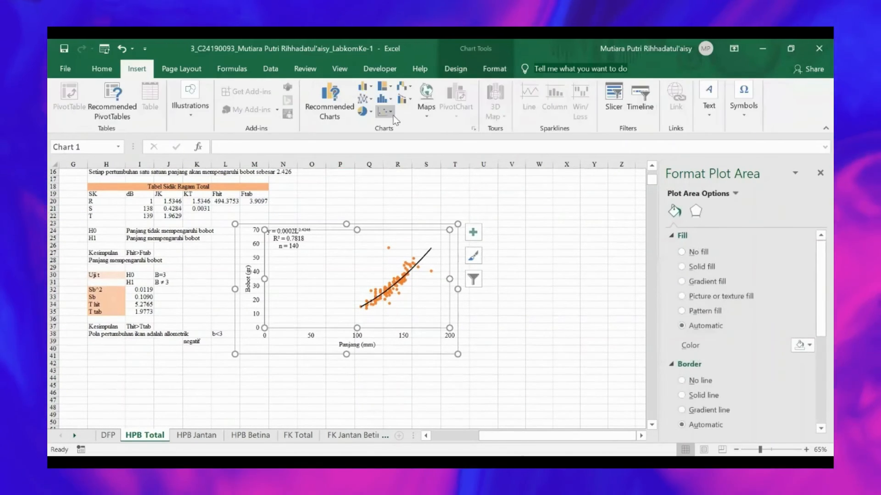
click(385, 111)
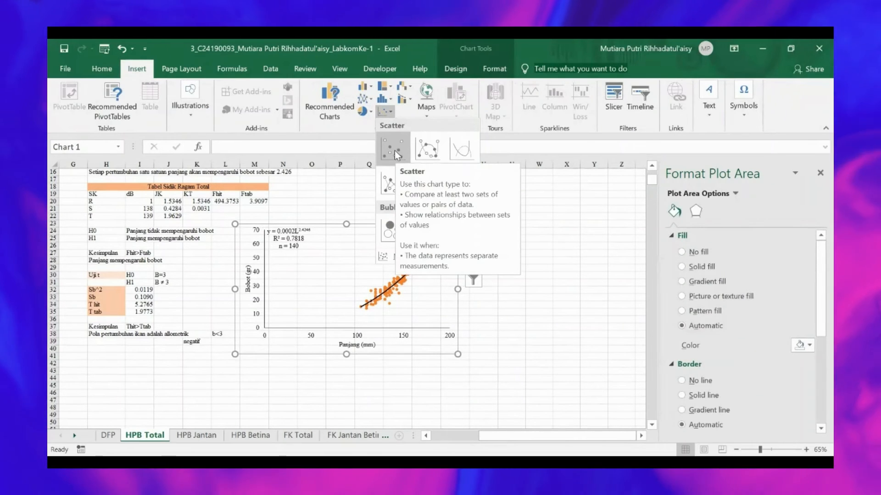
click(394, 150)
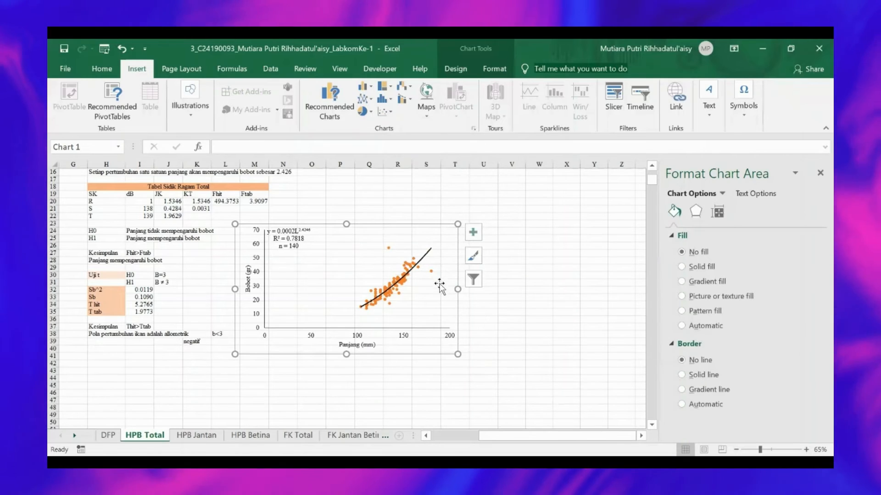
scroll(446, 268, down, 1)
scroll(446, 264, up, 1)
click(419, 206)
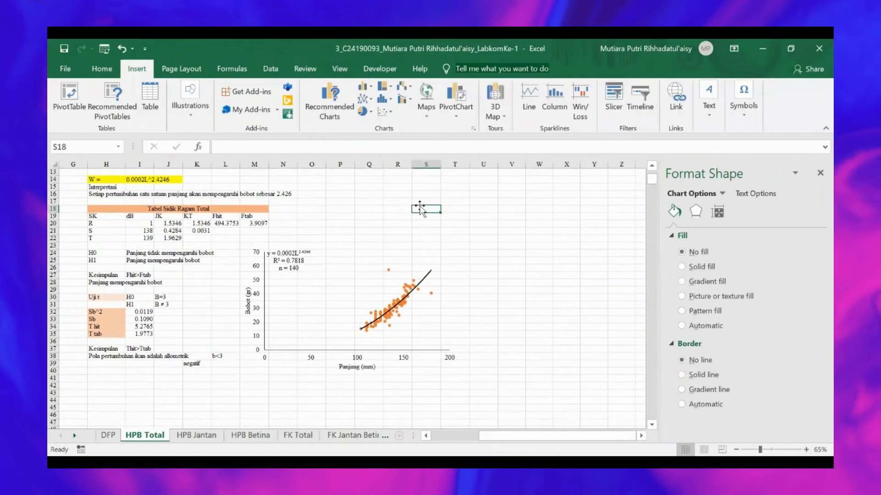
- Select the length-weight chart's trendline and plot area and examine the plot area's fill and border options
scroll(409, 262, down, 1)
scroll(409, 262, down, 1)
click(404, 252)
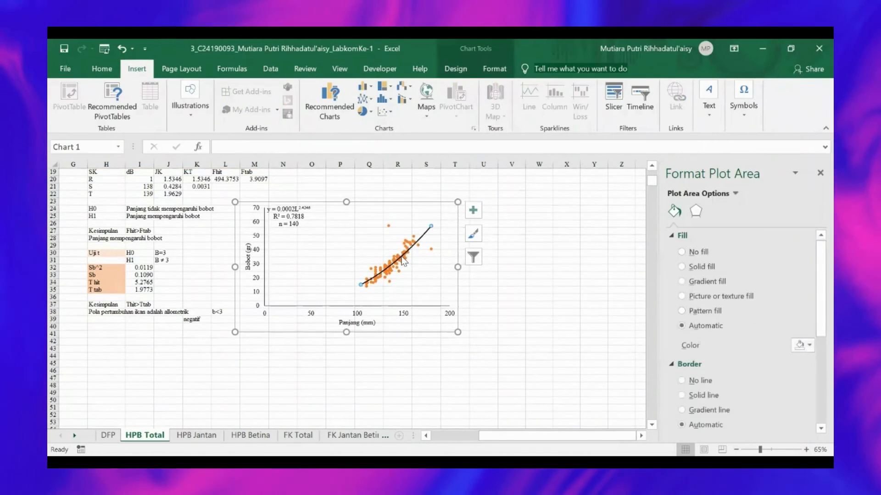
click(402, 250)
click(359, 238)
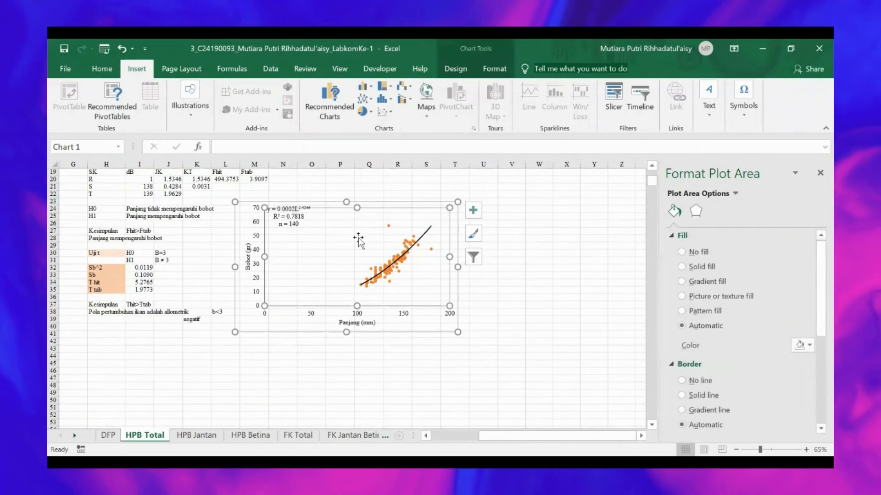
scroll(714, 270, down, 5)
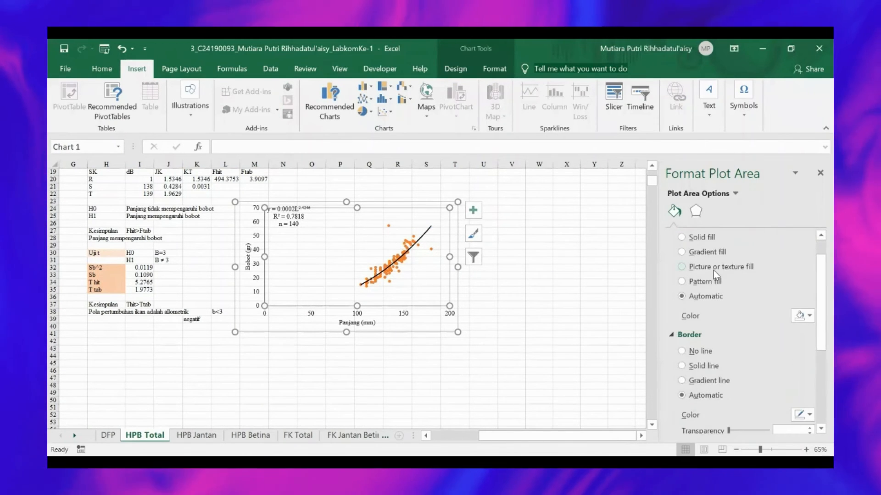
scroll(714, 271, up, 3)
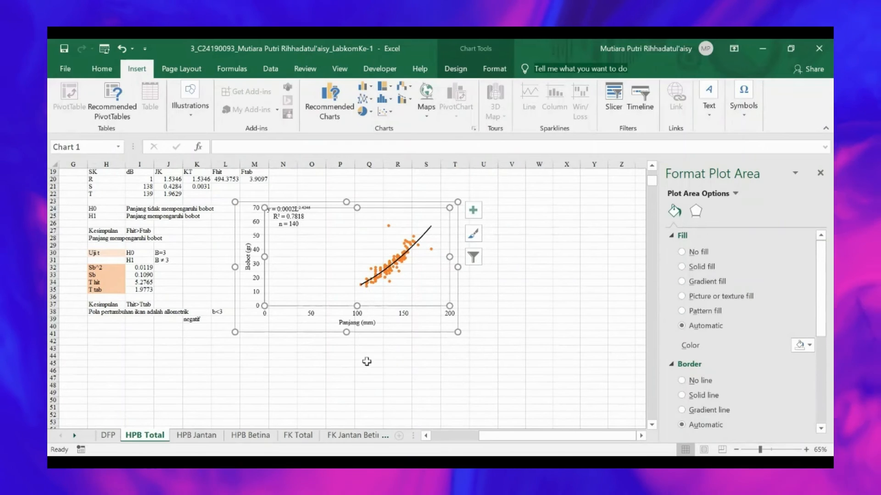
- Open the HPB Jantan sheet to view its length-weight analysis
click(196, 435)
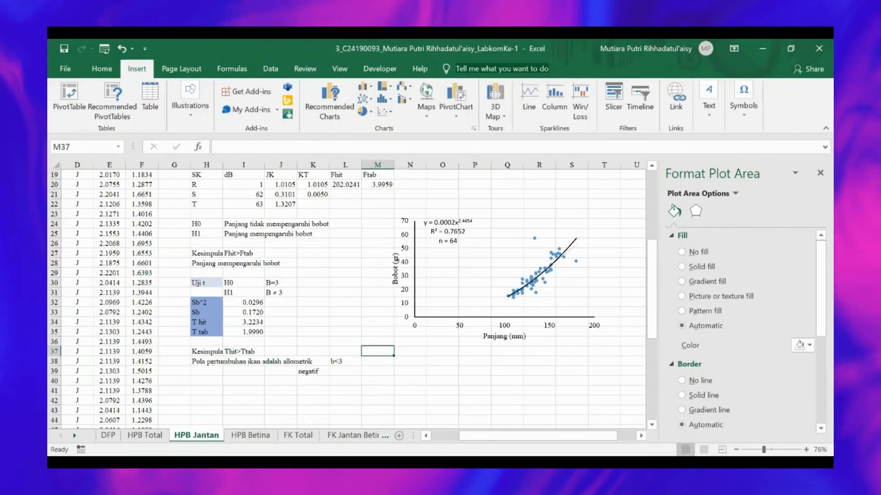
- Examine the Pola Pertumbuhan Total and Tabel Sidik Ragam Total sections and the Log L and Log W columns on the HPB Jantan sheet
scroll(330, 285, up, 4)
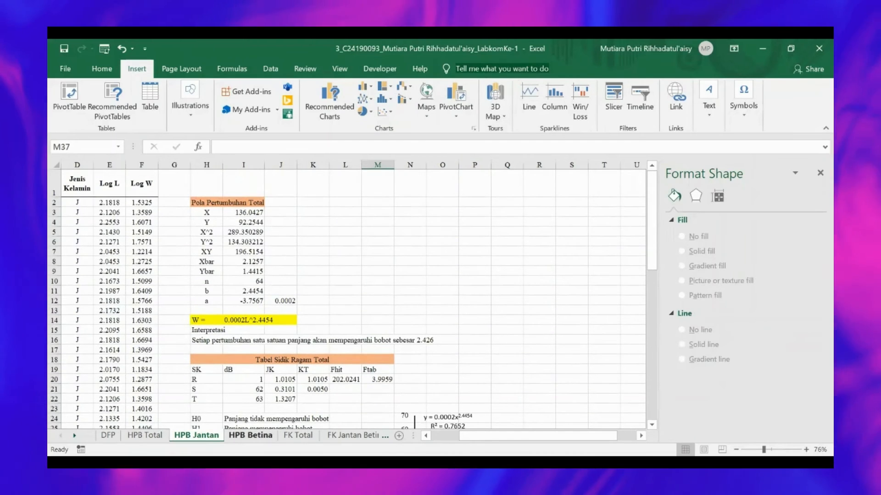
scroll(139, 244, down, 14)
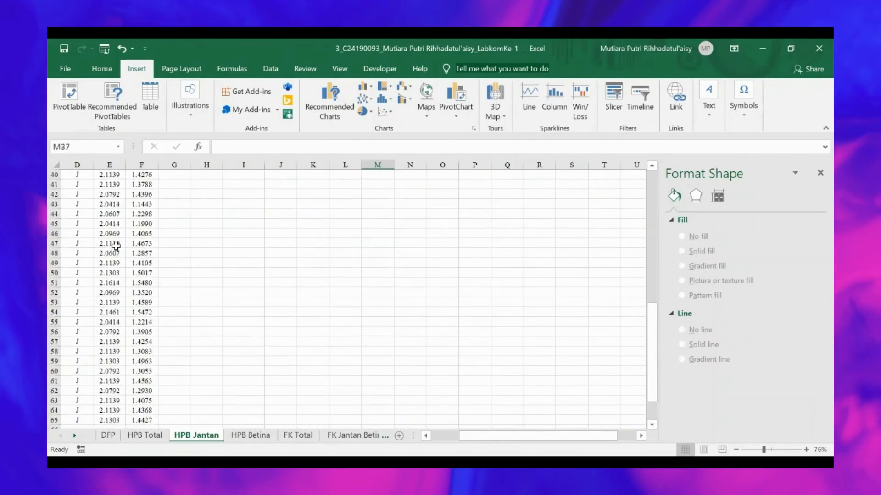
scroll(116, 246, up, 6)
scroll(116, 246, up, 8)
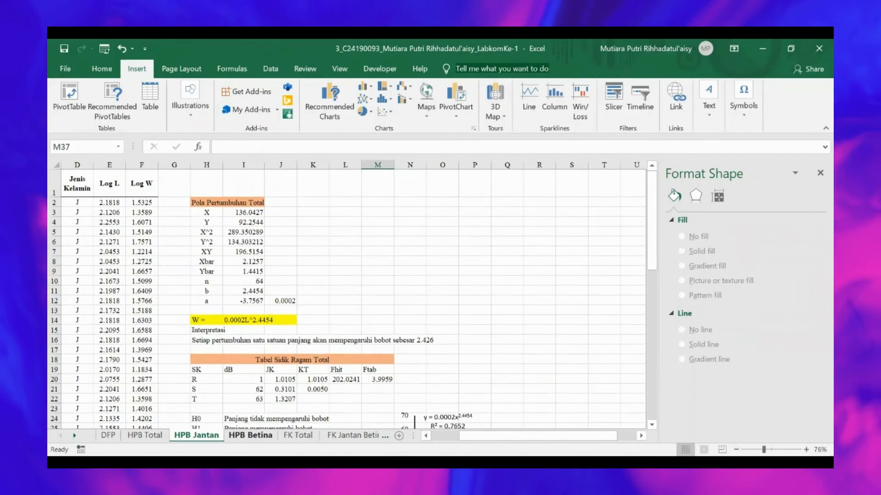
- Open the HPB Betina sheet and examine its Tabel Sidik Ragam Total, Uji t section and length-weight chart
click(250, 434)
scroll(246, 295, down, 7)
scroll(246, 295, up, 6)
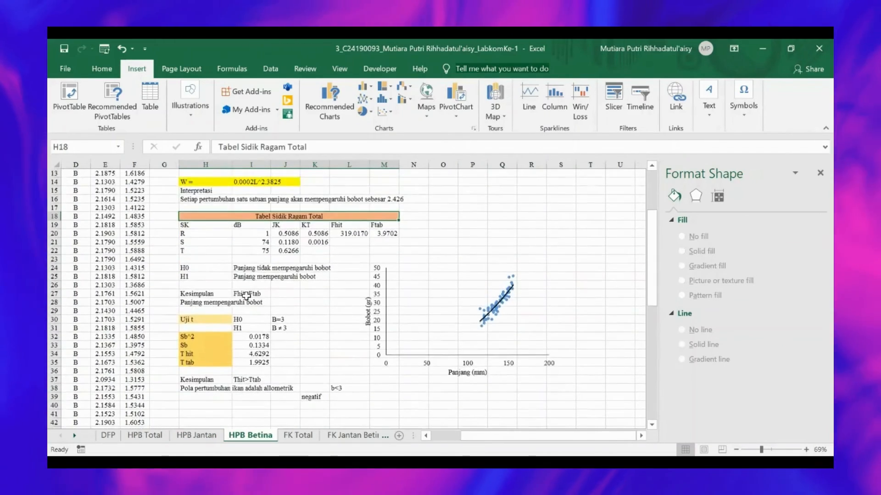
scroll(247, 296, up, 4)
scroll(275, 348, down, 7)
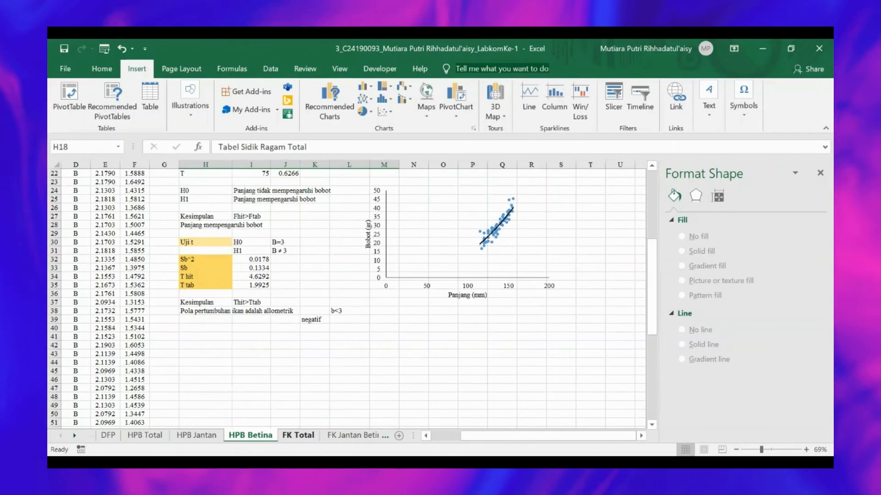
- Open the FK Total sheet and examine its class-interval statistics, SKB to STDEV table and FK Total chart
key(ctrl+Page_Down)
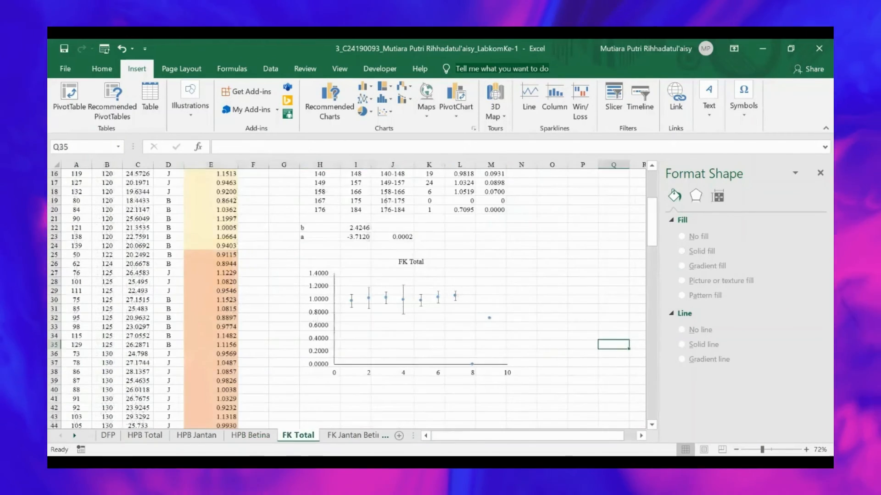
scroll(383, 175, up, 5)
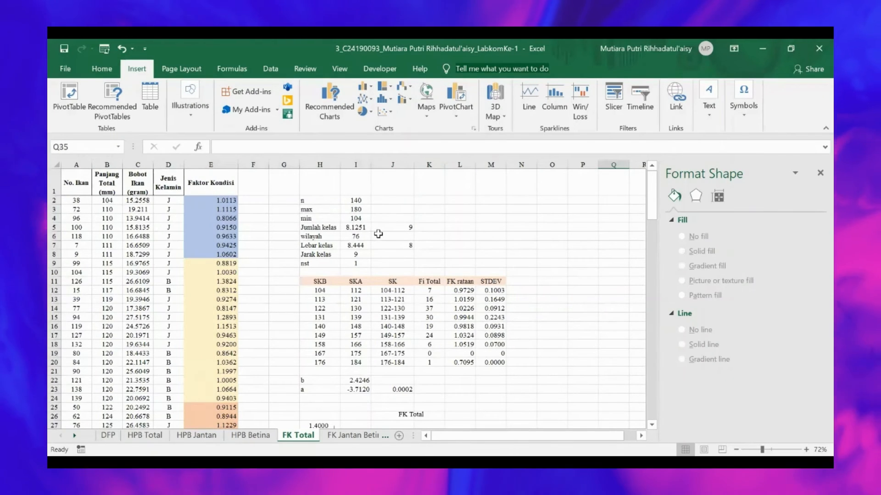
scroll(378, 234, down, 2)
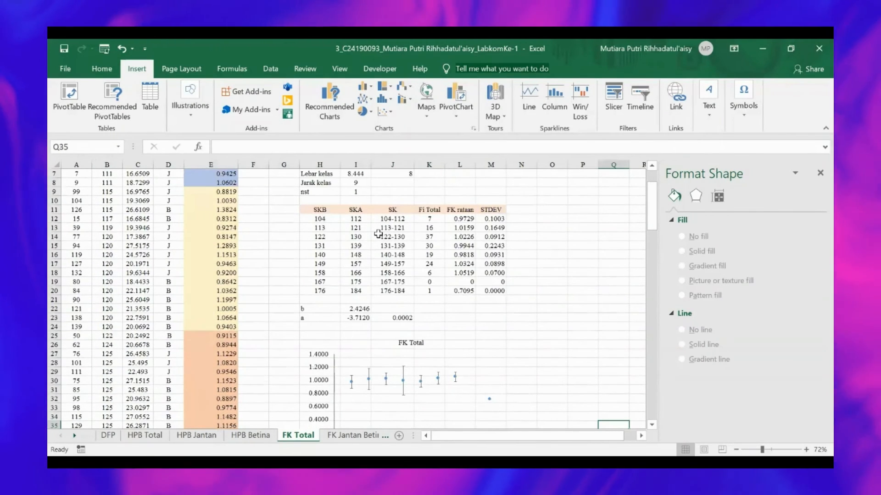
scroll(378, 234, up, 2)
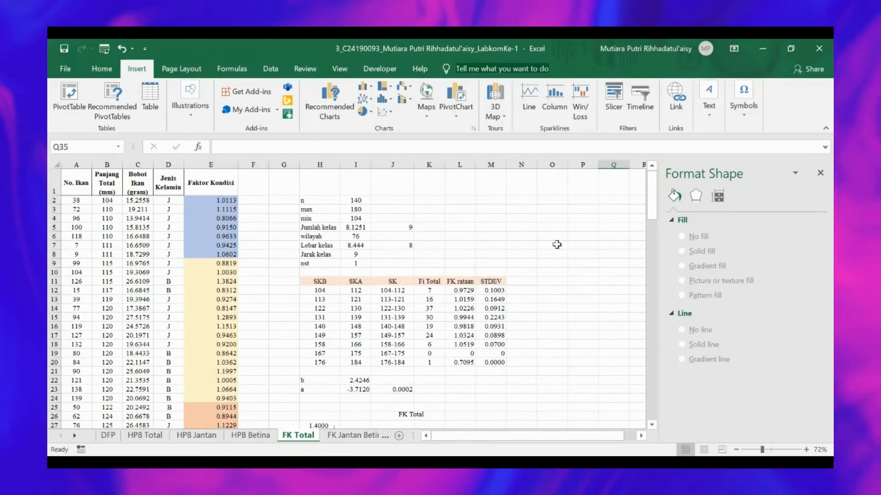
scroll(552, 245, down, 2)
scroll(552, 245, down, 3)
scroll(550, 245, up, 5)
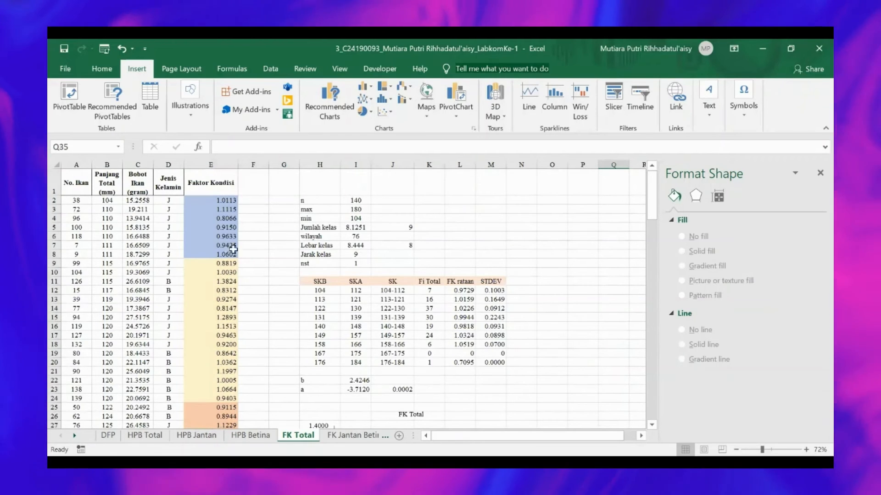
- Examine the colour-coded Faktor Kondisi column against the class table on the FK Total sheet
scroll(217, 226, down, 2)
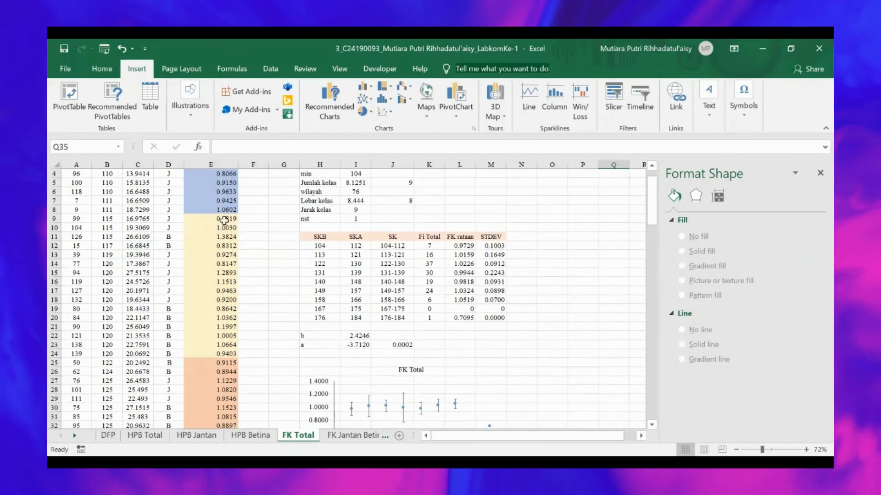
scroll(224, 220, up, 2)
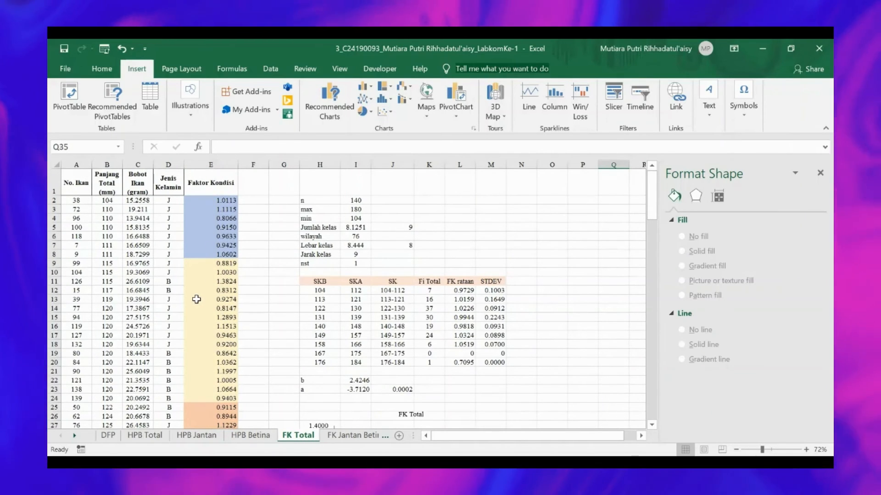
scroll(197, 299, down, 6)
scroll(196, 300, down, 6)
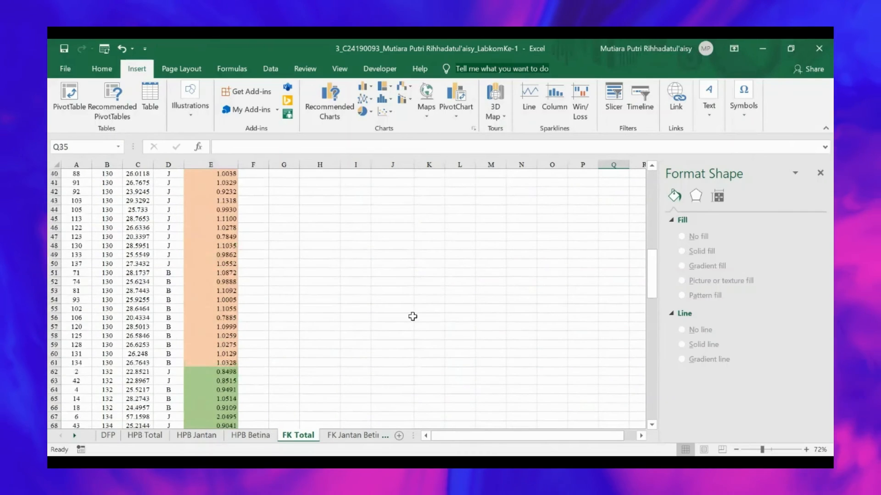
scroll(387, 311, up, 11)
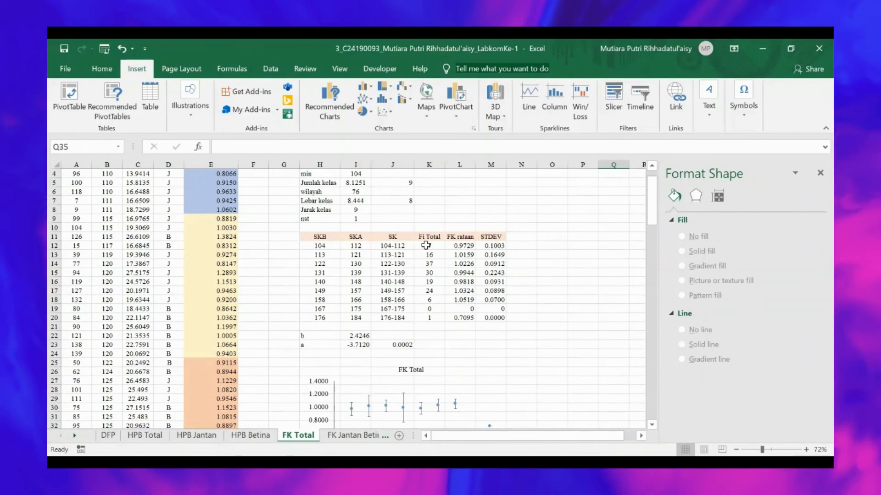
- Inspect the SKB and SKA formulas in the first class row of the FK Total table
click(320, 246)
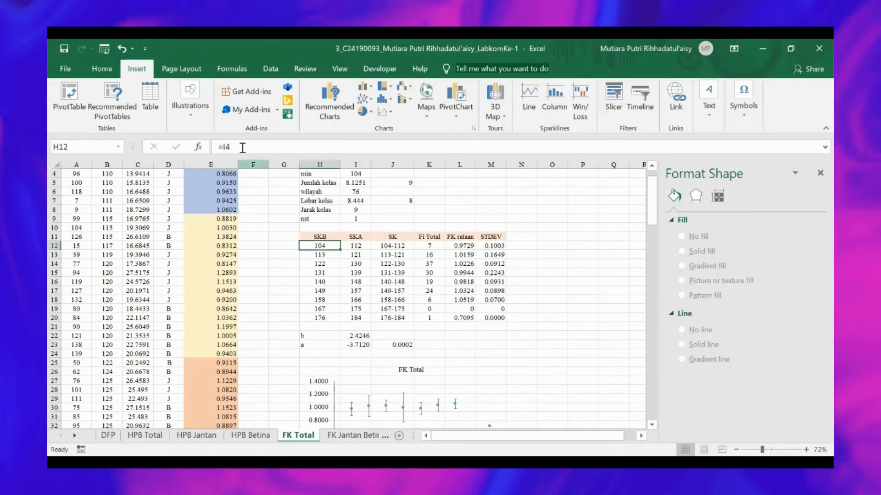
key(F2)
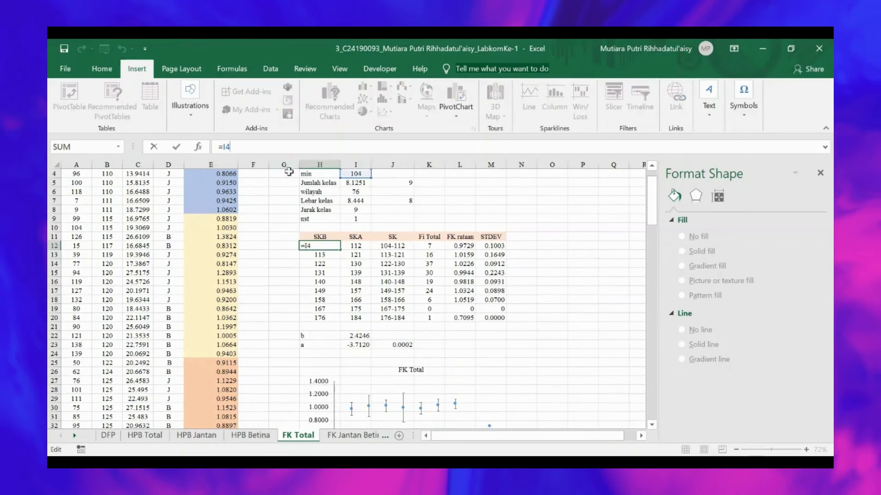
click(352, 247)
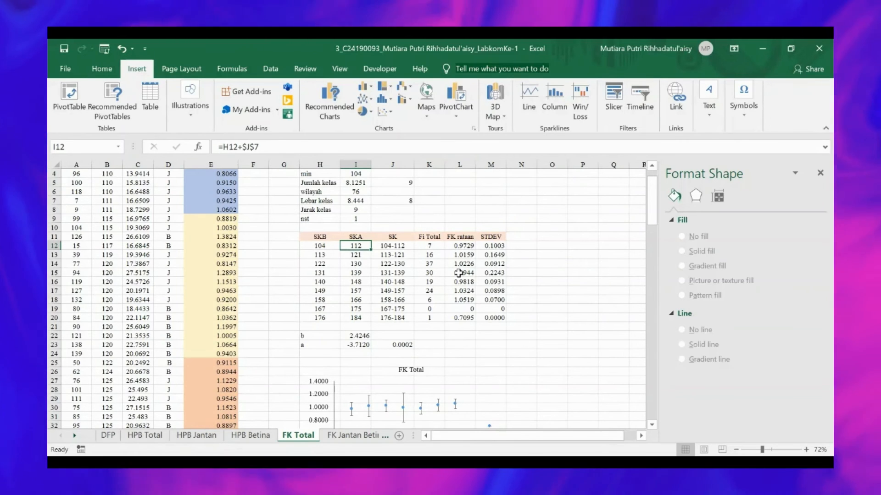
- Inspect the FK rataan AVERAGE formula for the 104-112 class and its source range, leaving the formula as it is
double_click(459, 249)
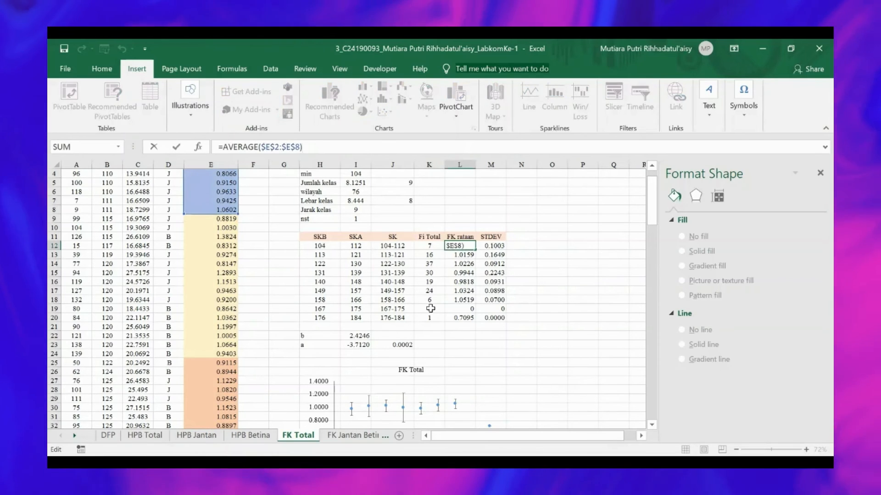
scroll(243, 285, up, 1)
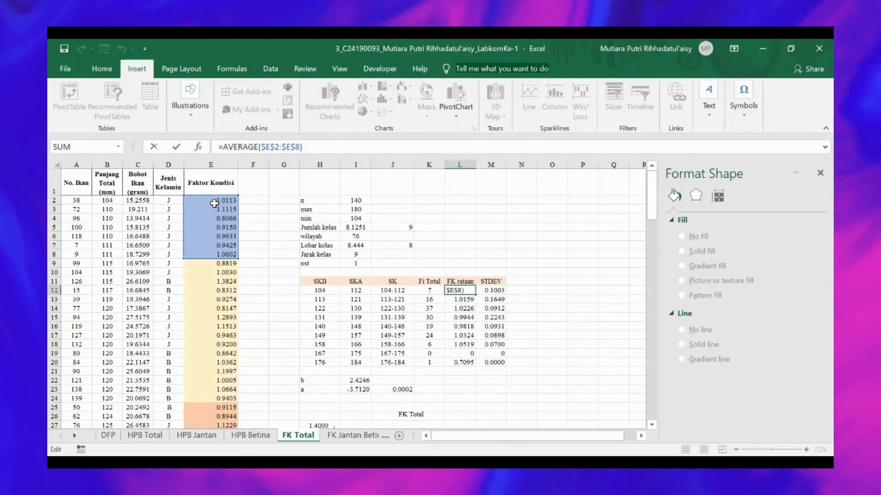
click(457, 244)
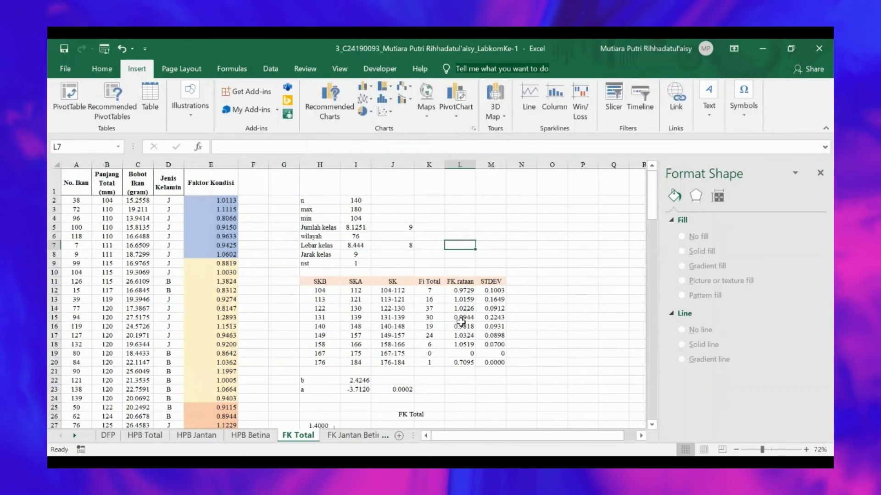
- Look through the remaining colour-coded Faktor Kondisi groups down the data and return to the class table
scroll(191, 281, down, 11)
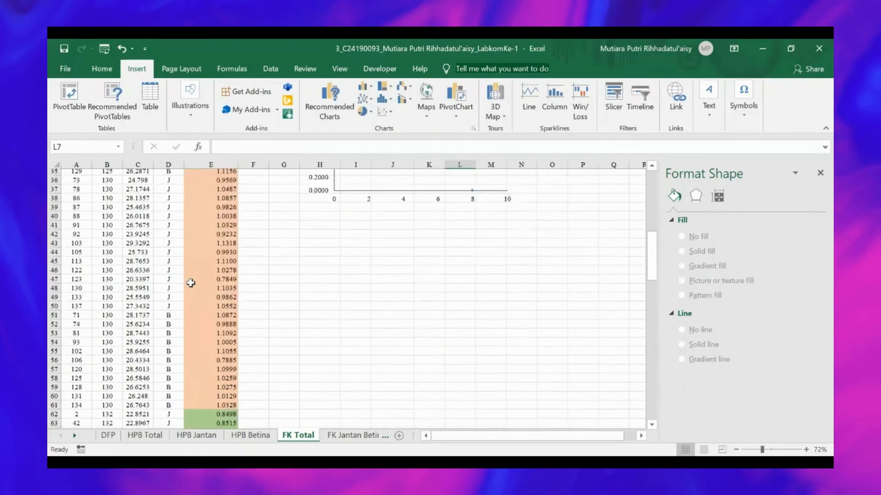
scroll(191, 283, down, 20)
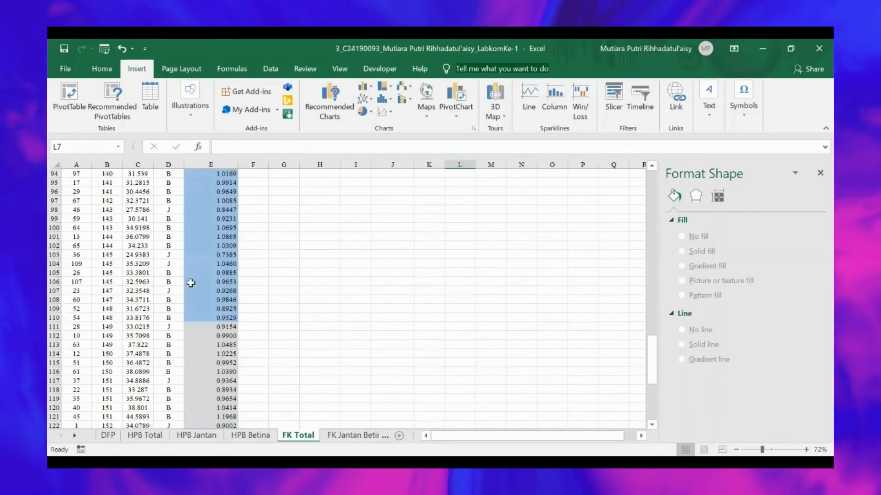
scroll(191, 282, down, 9)
scroll(614, 331, up, 19)
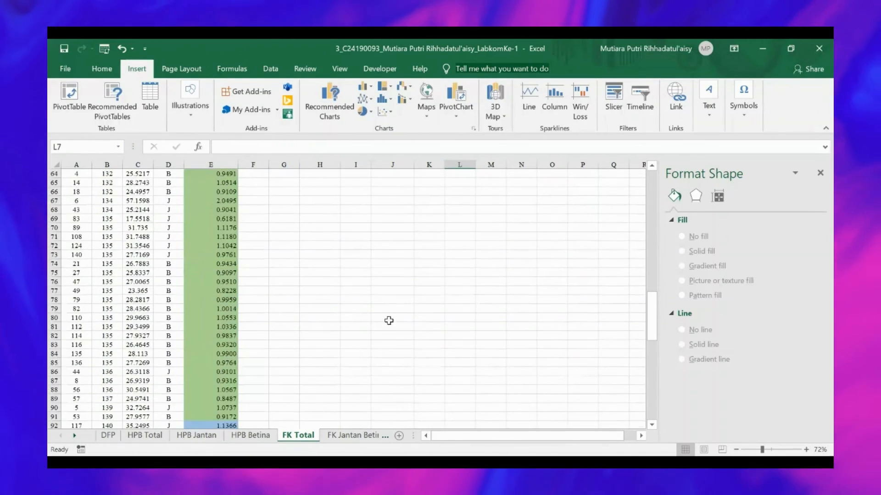
scroll(389, 321, up, 18)
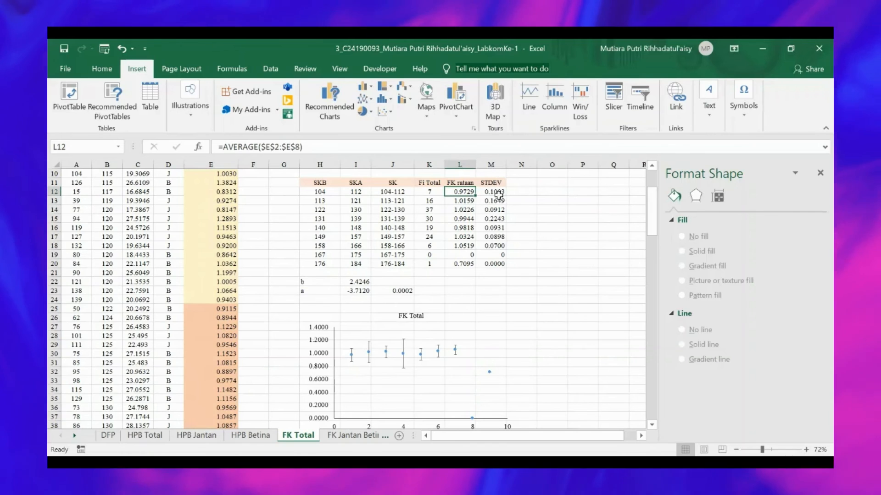
- Inspect the STDEV formula for the 104-112 class and leave it unedited
click(490, 191)
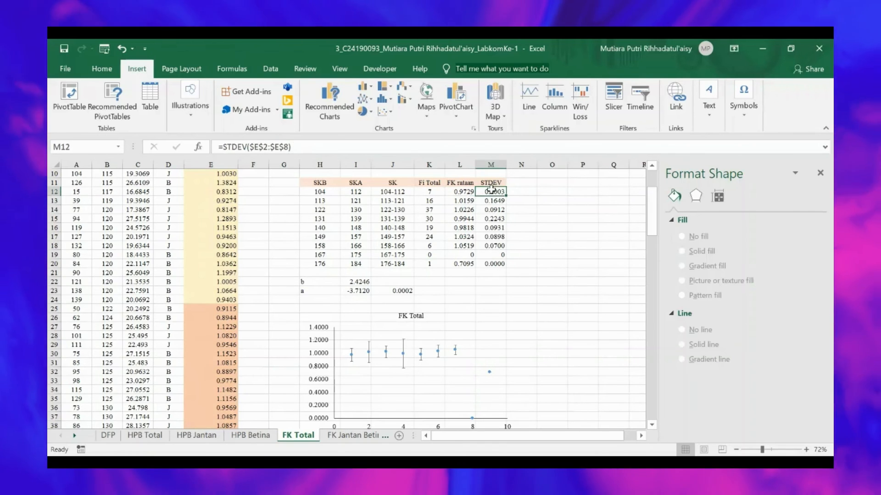
click(303, 143)
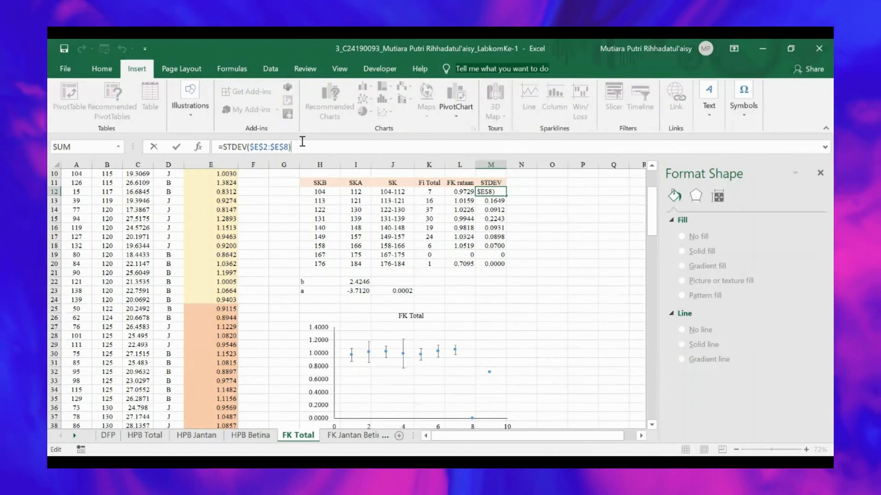
click(560, 317)
- Select the FK Total chart's plot area and examine the chart with its highlighted source ranges
scroll(546, 308, down, 1)
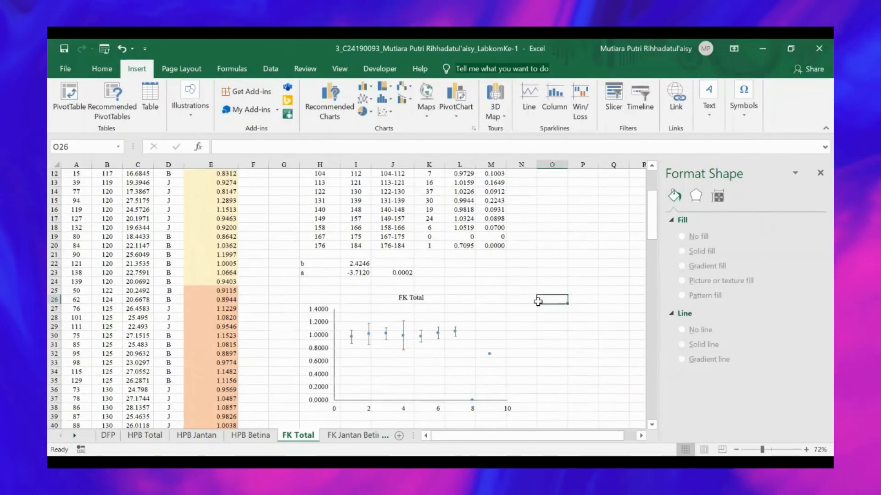
click(458, 334)
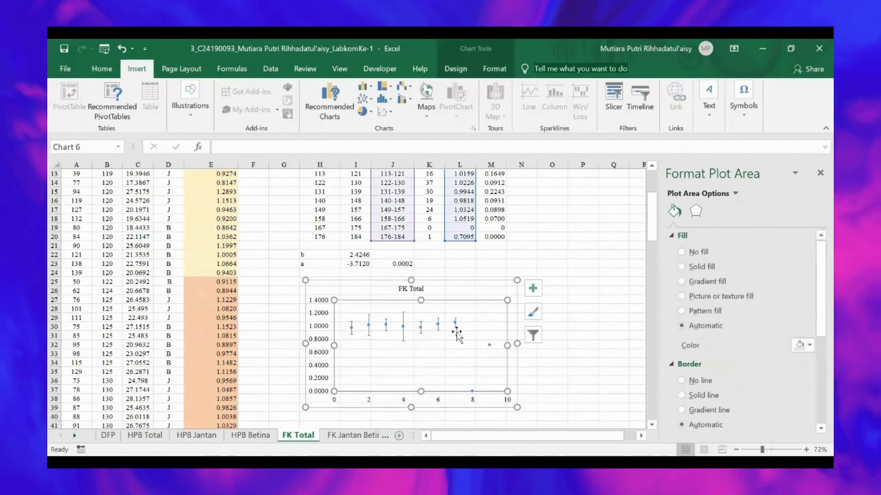
scroll(461, 275, down, 4)
scroll(462, 269, up, 4)
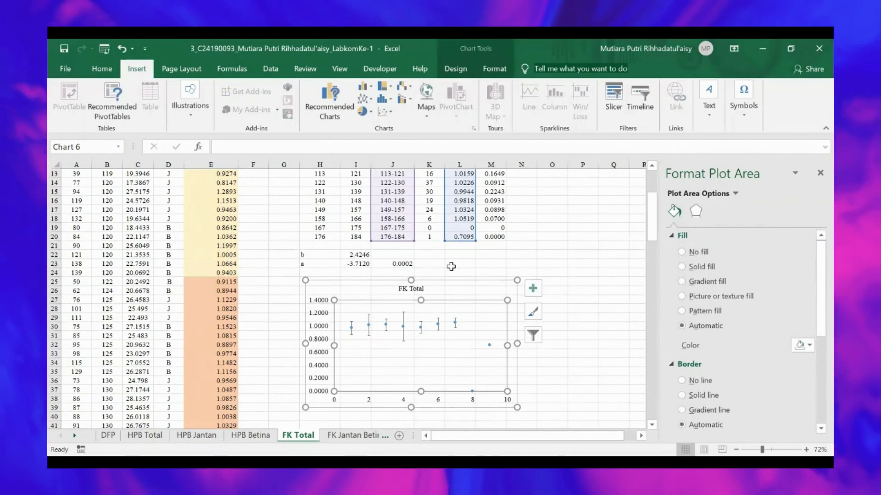
scroll(452, 268, down, 2)
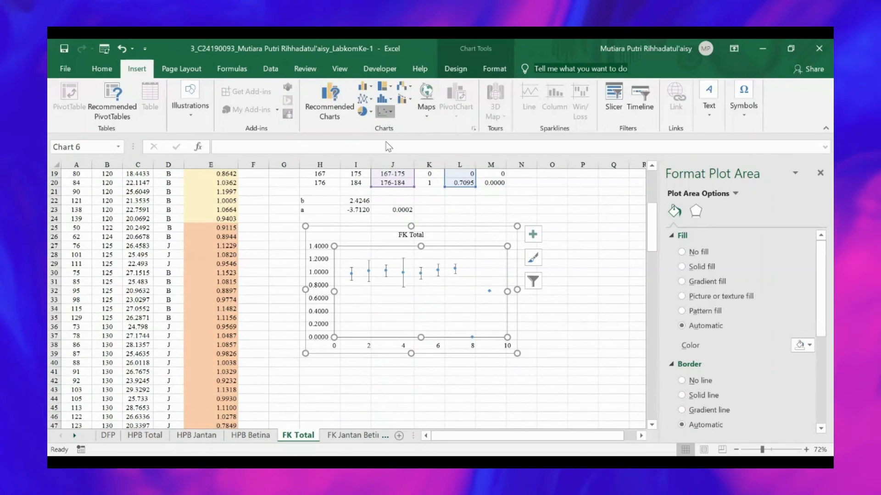
- View the Scatter chart type options for the FK Total chart, and select the chart area to review its SK and FK rataan source columns
click(384, 112)
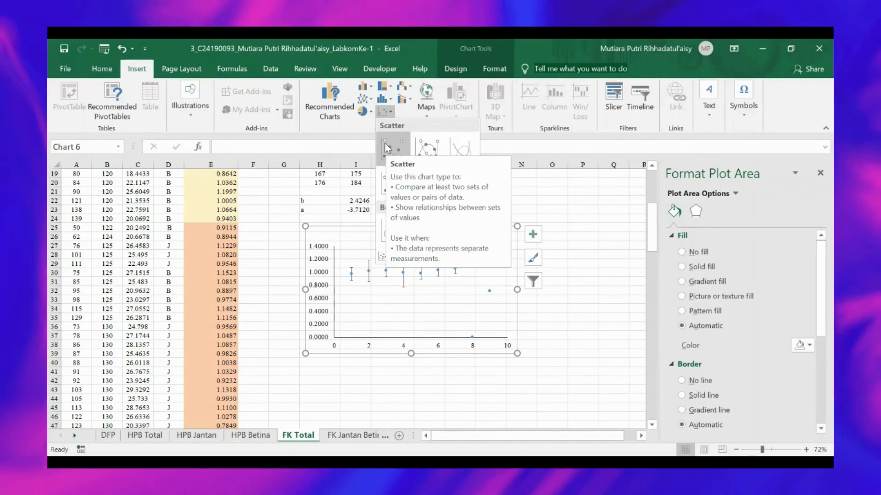
click(411, 274)
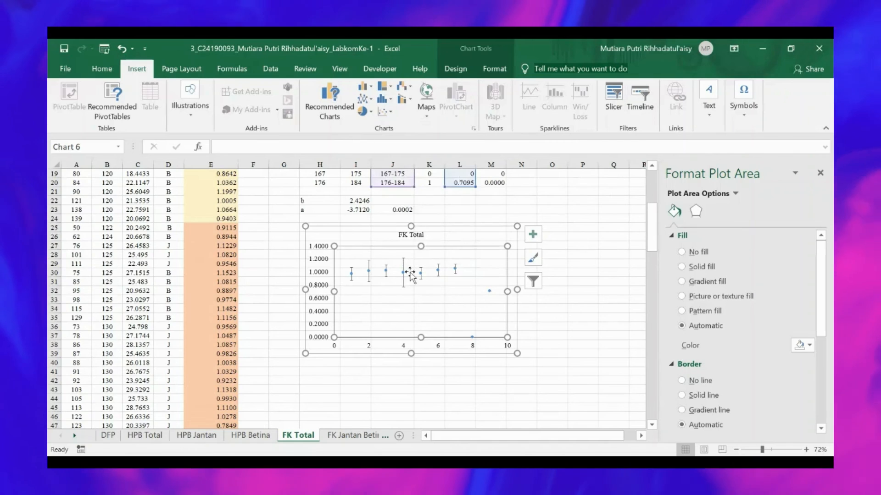
scroll(410, 274, up, 4)
scroll(410, 273, down, 1)
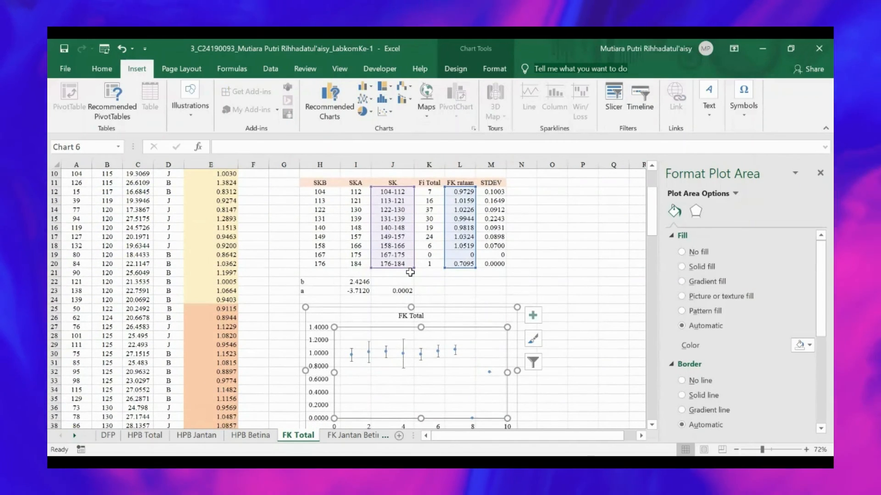
scroll(410, 272, down, 2)
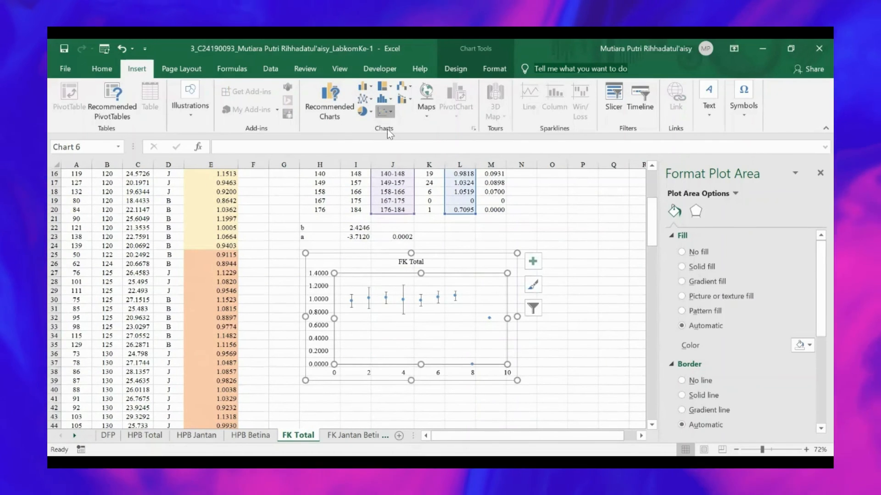
click(513, 262)
scroll(549, 307, up, 5)
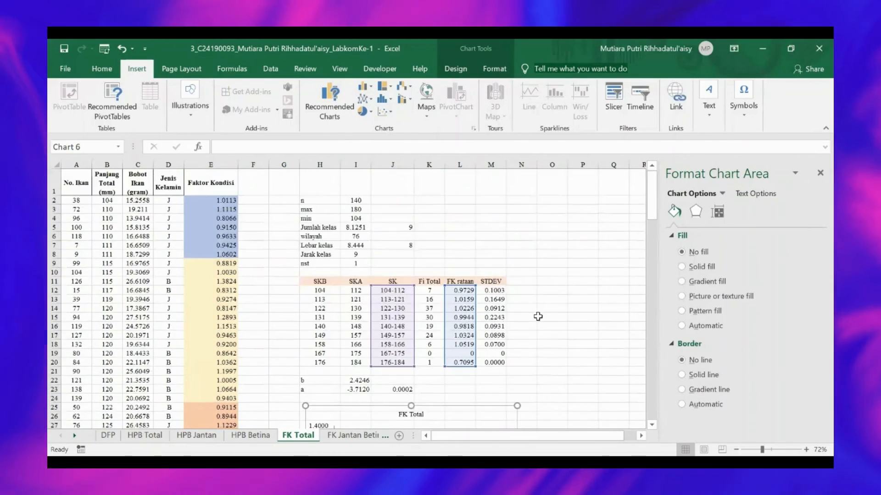
- Examine the FK Total chart by selecting its plot area and chart area, and deselect it at cell M21
scroll(536, 316, down, 5)
click(477, 301)
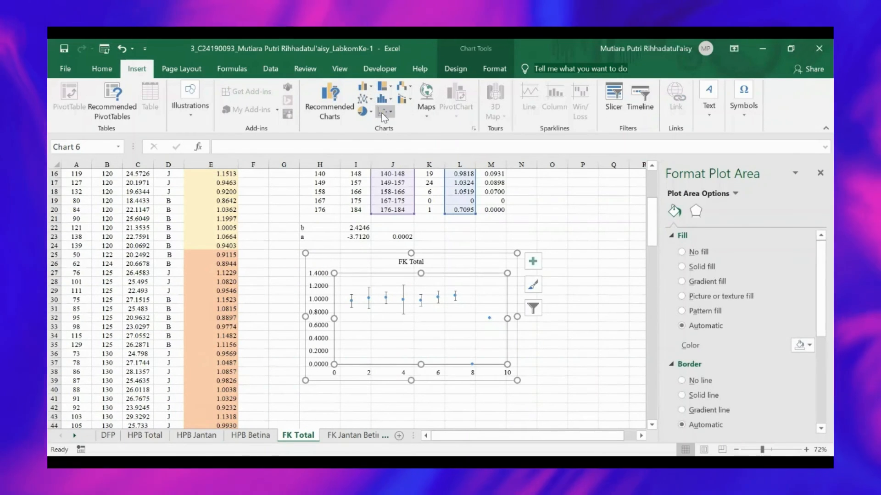
click(450, 271)
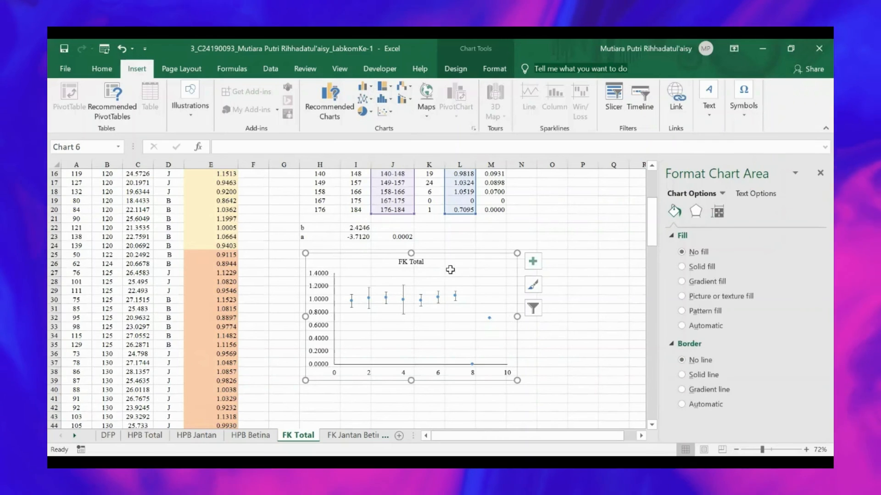
drag(450, 271, 477, 270)
click(532, 239)
click(483, 303)
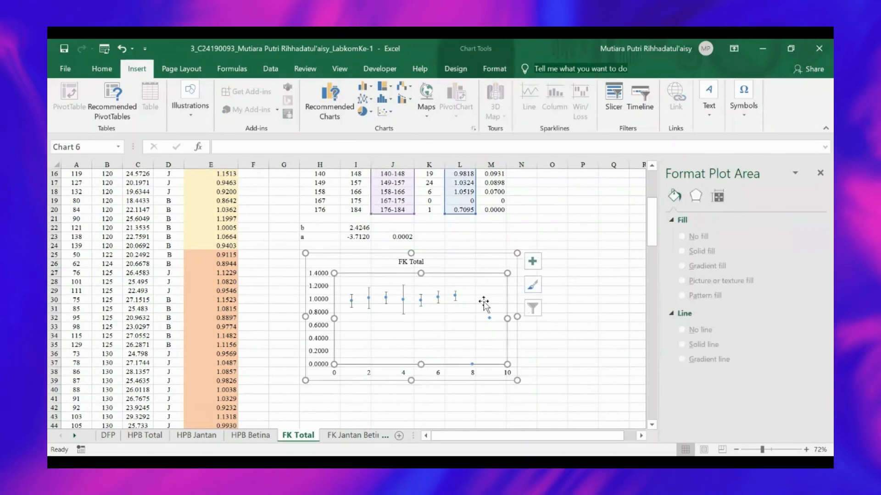
click(449, 245)
click(481, 220)
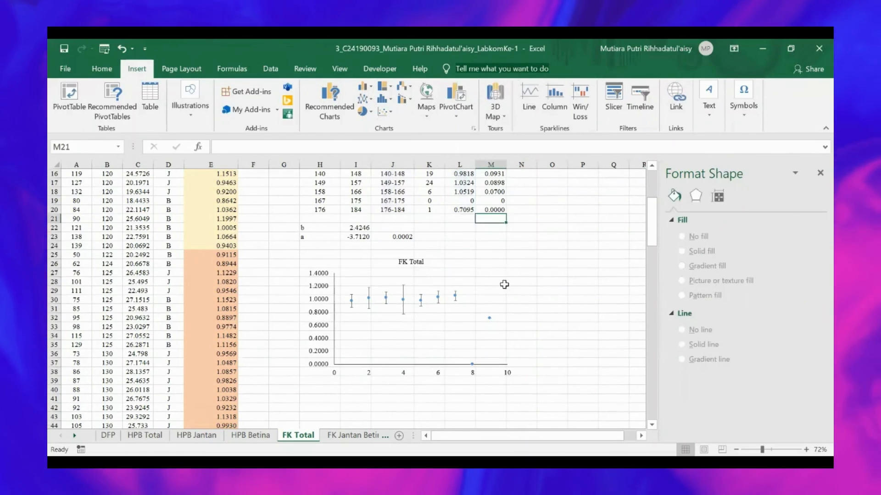
- Open the FK Total chart's detailed error bar options and view the vertical error bar direction, end style and custom error amount settings
scroll(497, 283, up, 5)
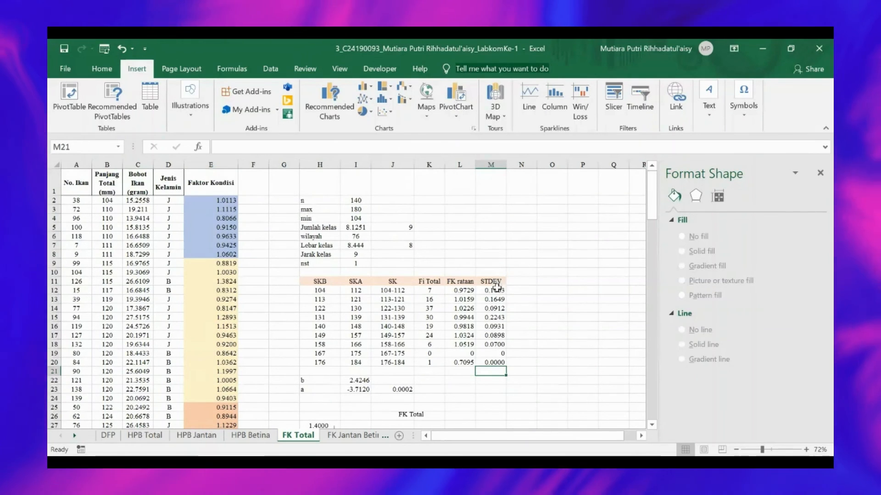
scroll(497, 283, down, 6)
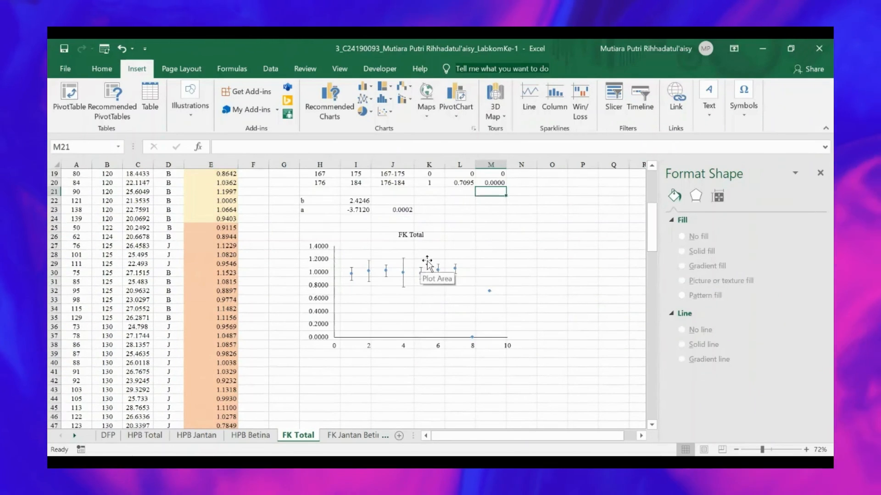
click(427, 262)
click(531, 235)
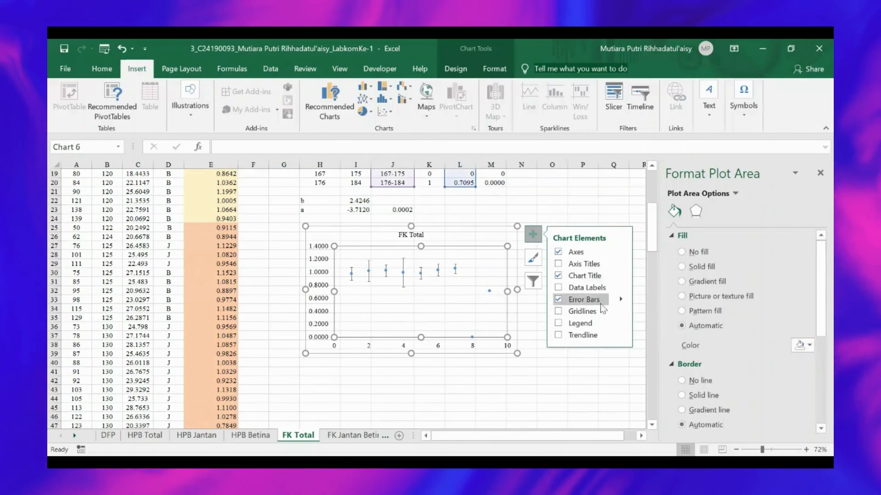
click(620, 304)
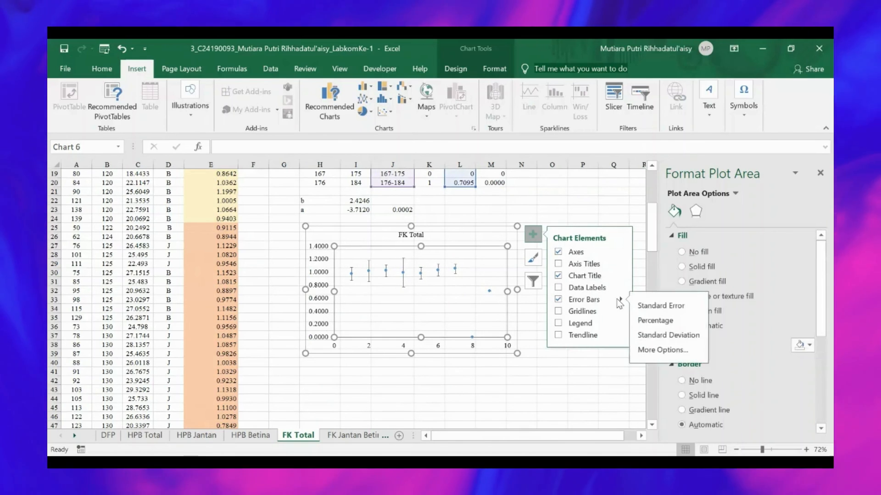
click(637, 345)
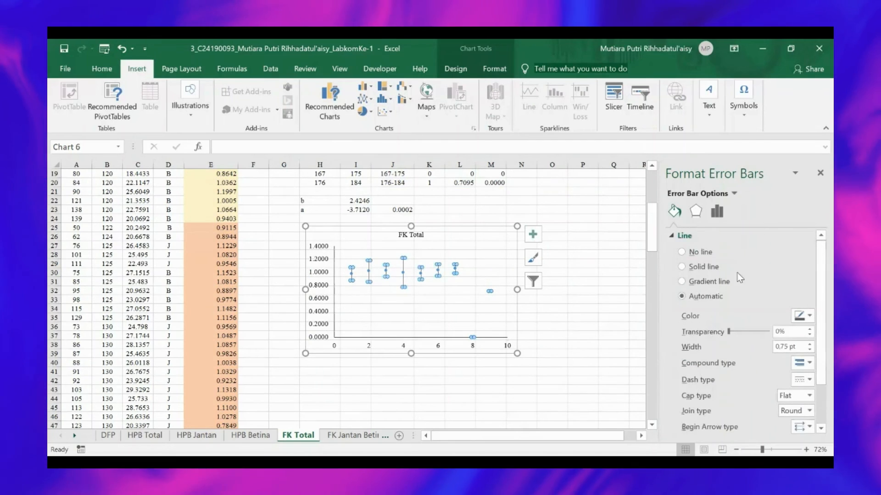
click(719, 217)
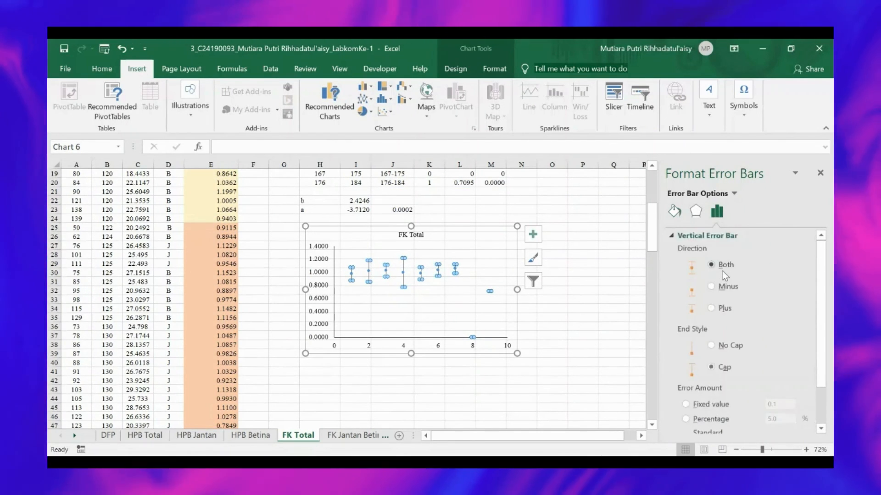
scroll(725, 276, down, 2)
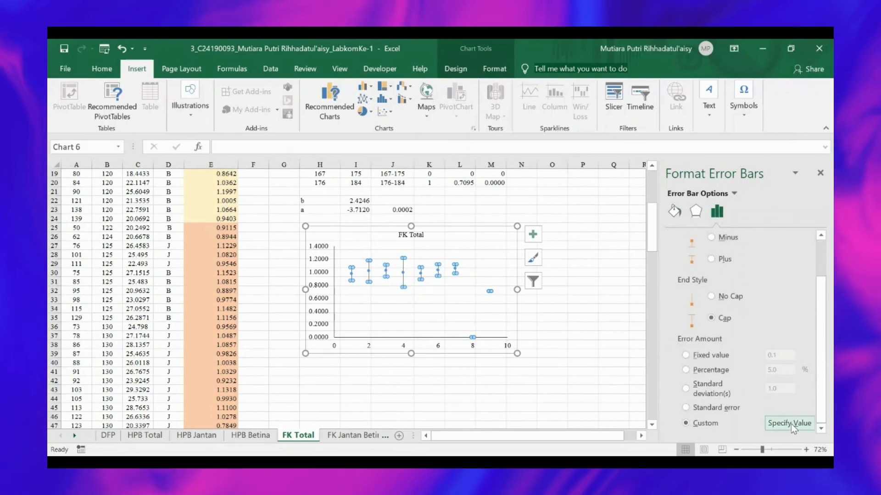
- Review the class table's STDEV column against the FK Total chart's error bars, and deselect the chart
scroll(581, 243, up, 5)
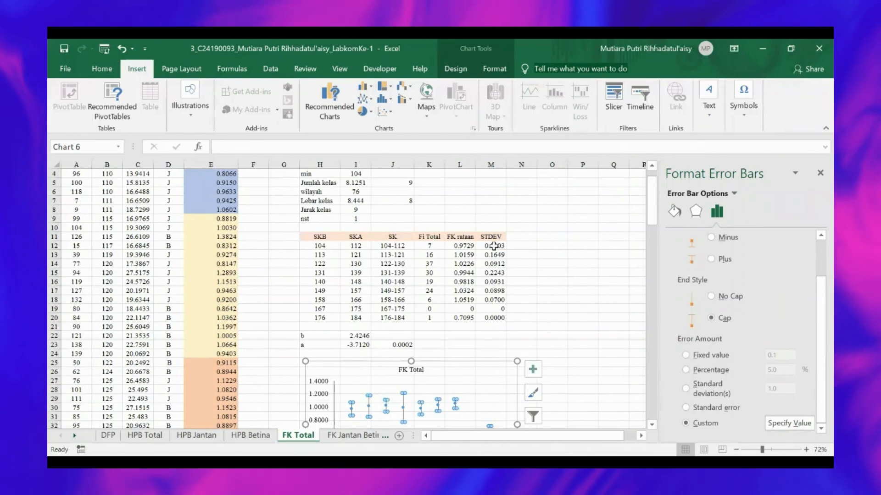
scroll(555, 274, down, 5)
scroll(555, 274, down, 1)
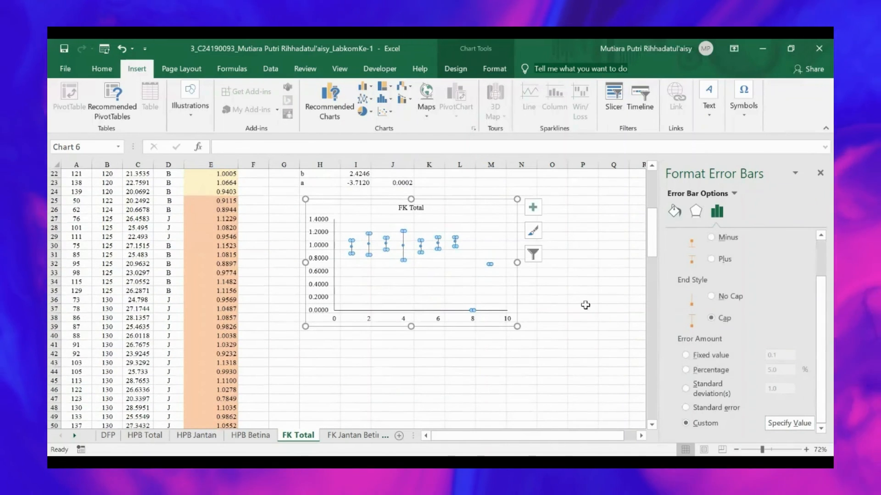
click(583, 293)
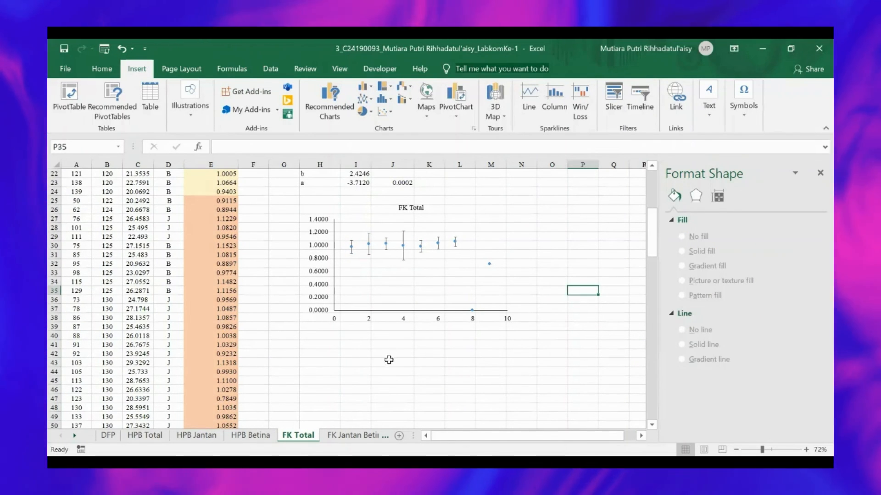
- Look through the FK Jantan Betina sheet's Faktor Kondisi data, the Betina and Jantan class tables and their two charts
click(363, 434)
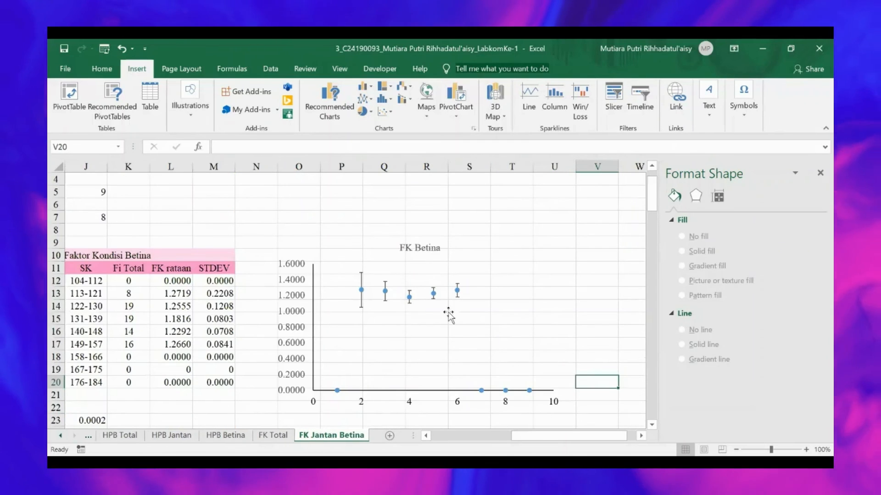
scroll(518, 411, down, 3)
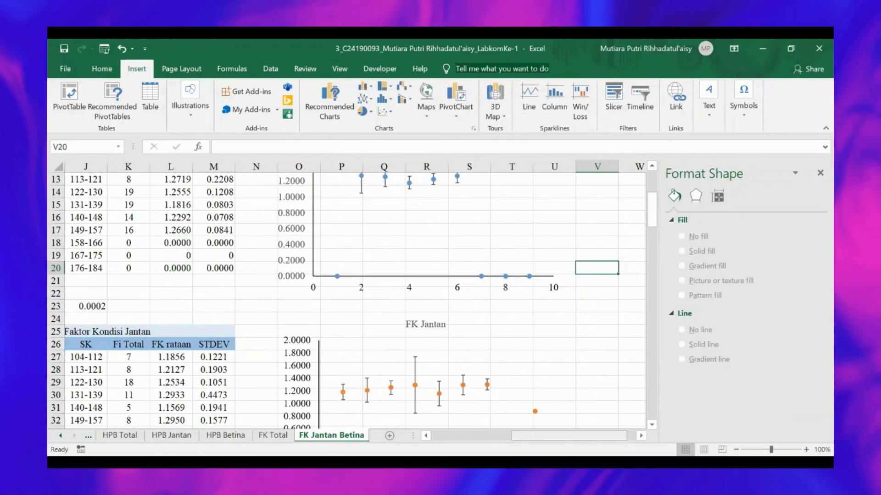
drag(569, 436, 517, 435)
scroll(464, 294, down, 12)
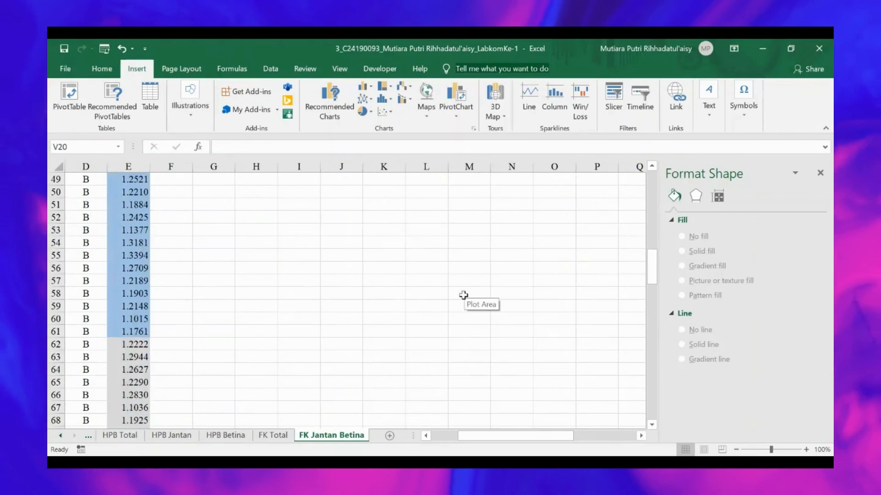
scroll(463, 291, up, 10)
scroll(463, 294, up, 6)
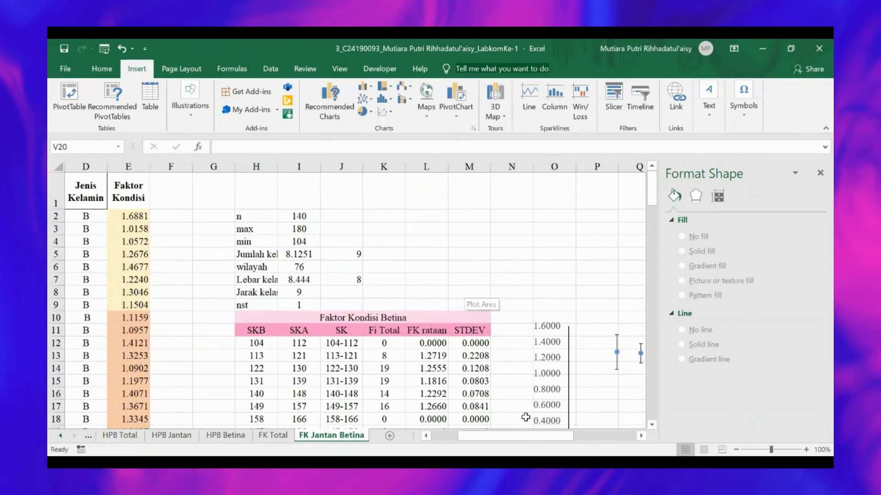
drag(535, 436, 587, 427)
scroll(486, 347, down, 6)
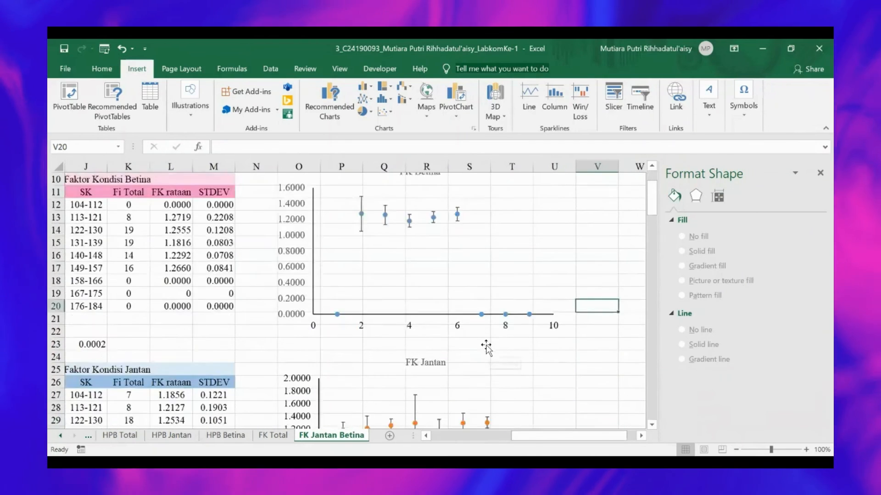